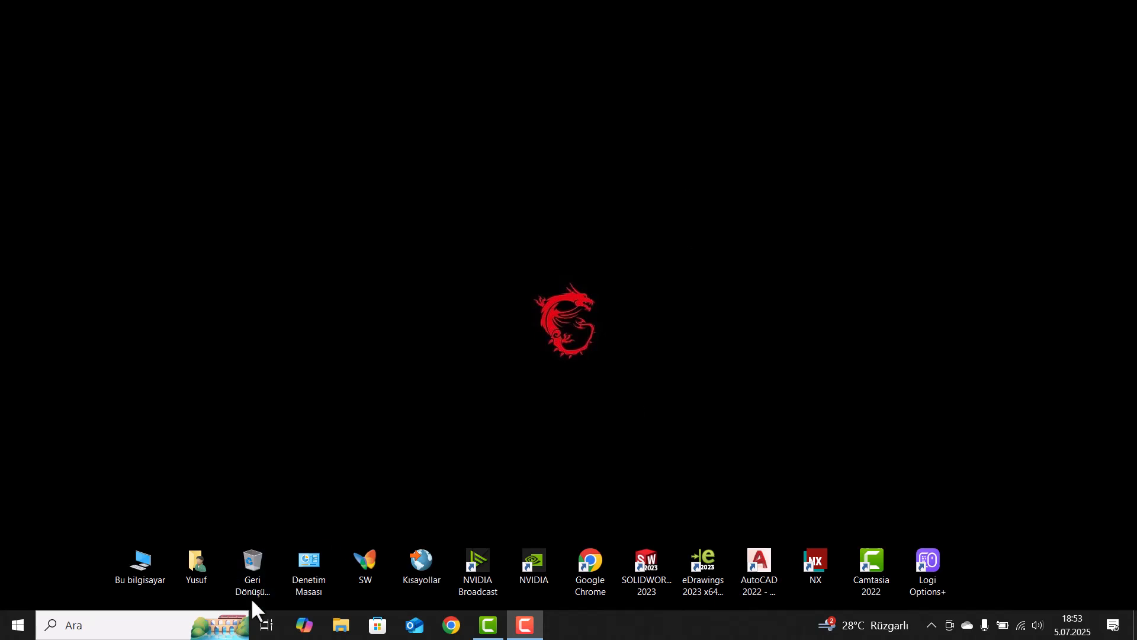
Open the folder C:\Program Files\Siemens\NX2212\NXBIN on the local disk.
{"action": "double_click", "coordinate": [147, 560]}
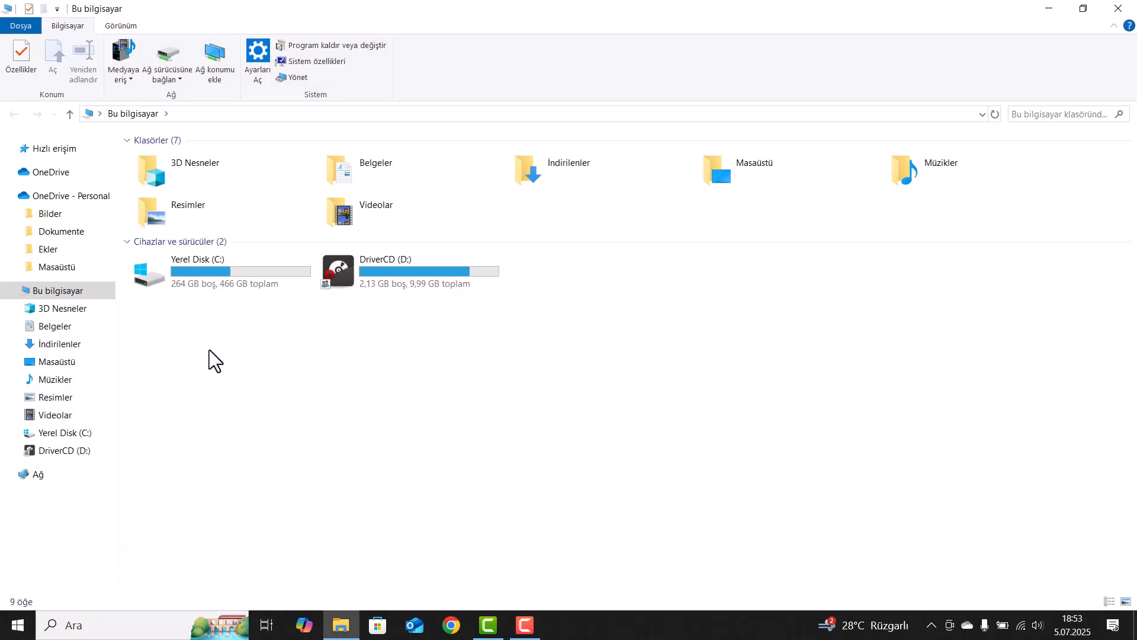
{"action": "double_click", "coordinate": [223, 278]}
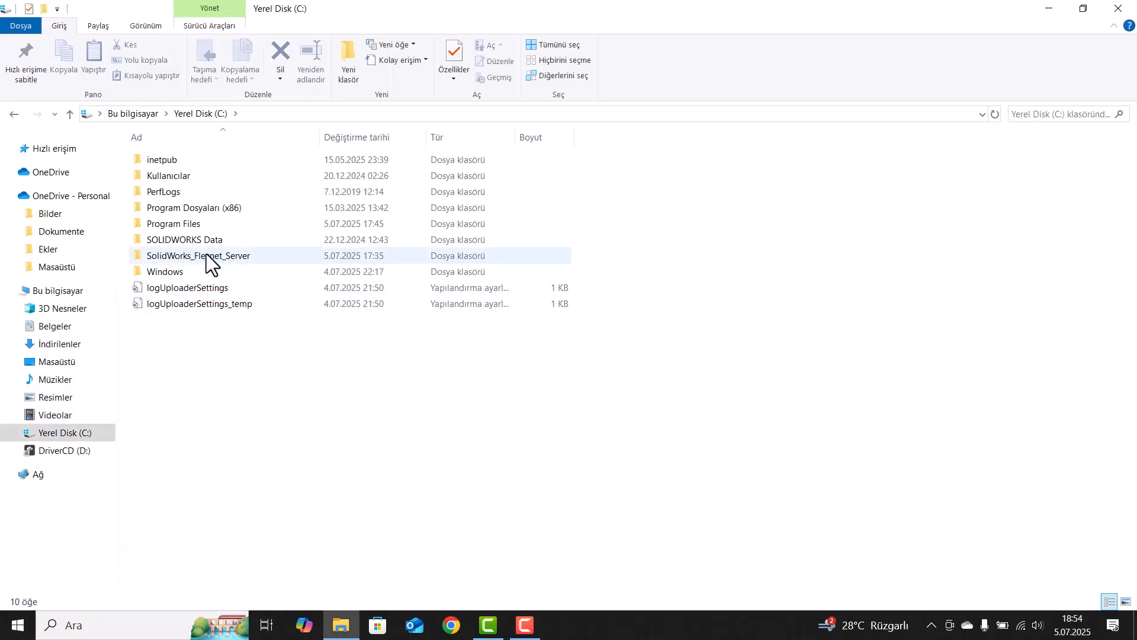
{"action": "double_click", "coordinate": [193, 229]}
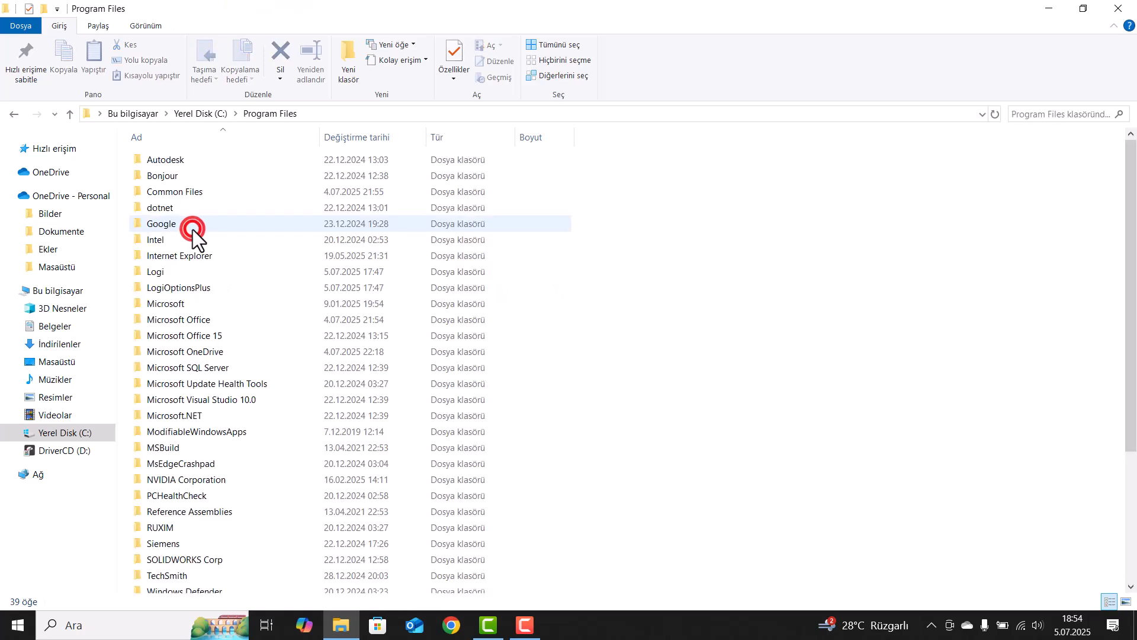
{"action": "double_click", "coordinate": [199, 545]}
{"action": "left_click", "coordinate": [169, 160]}
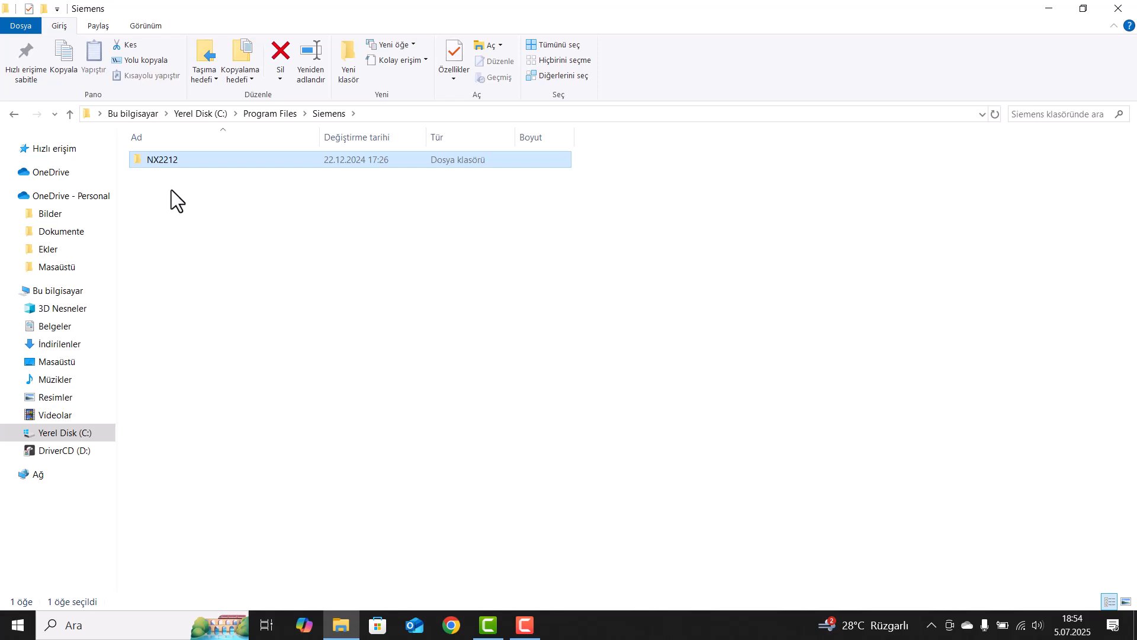
{"action": "double_click", "coordinate": [160, 165]}
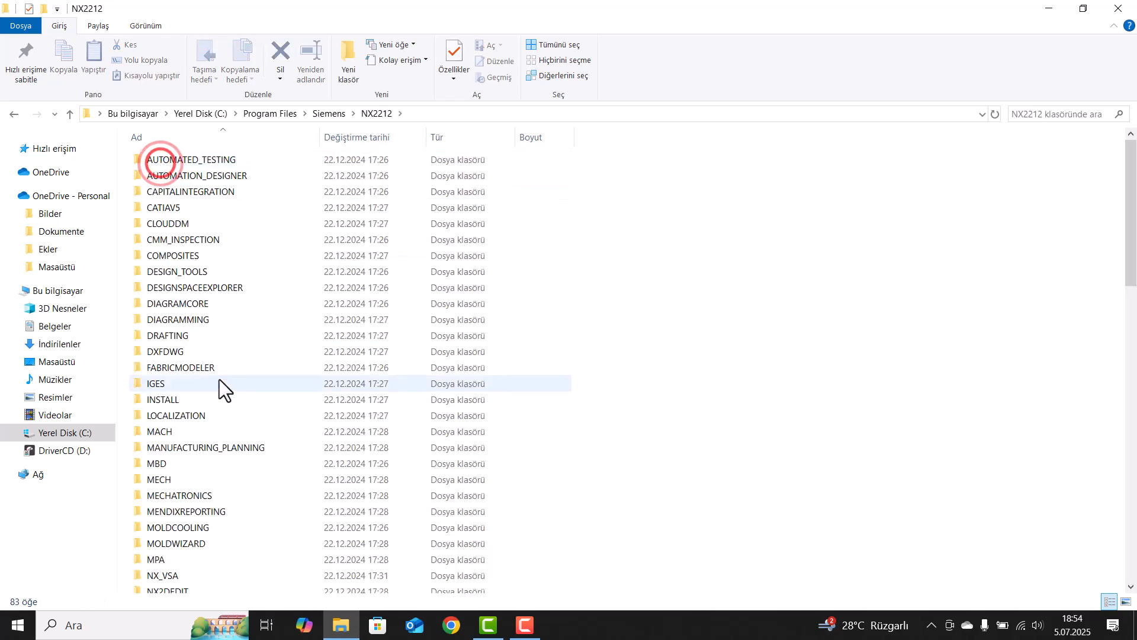
{"action": "scroll", "coordinate": [215, 517], "scroll_direction": "down", "scroll_amount": 4}
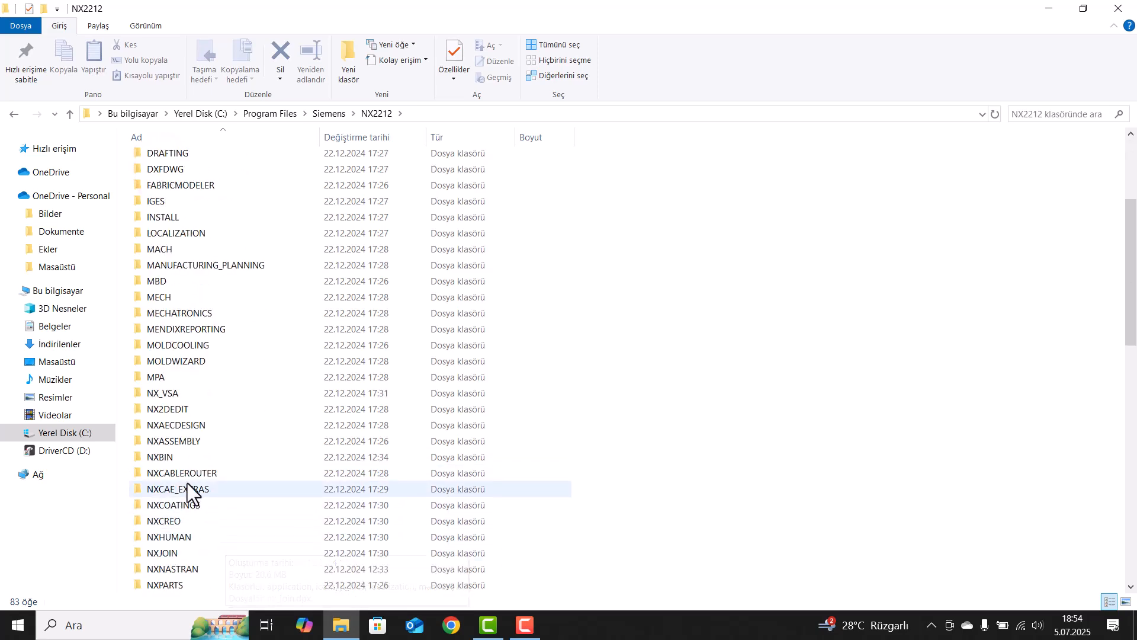
{"action": "mouse_move", "coordinate": [184, 460]}
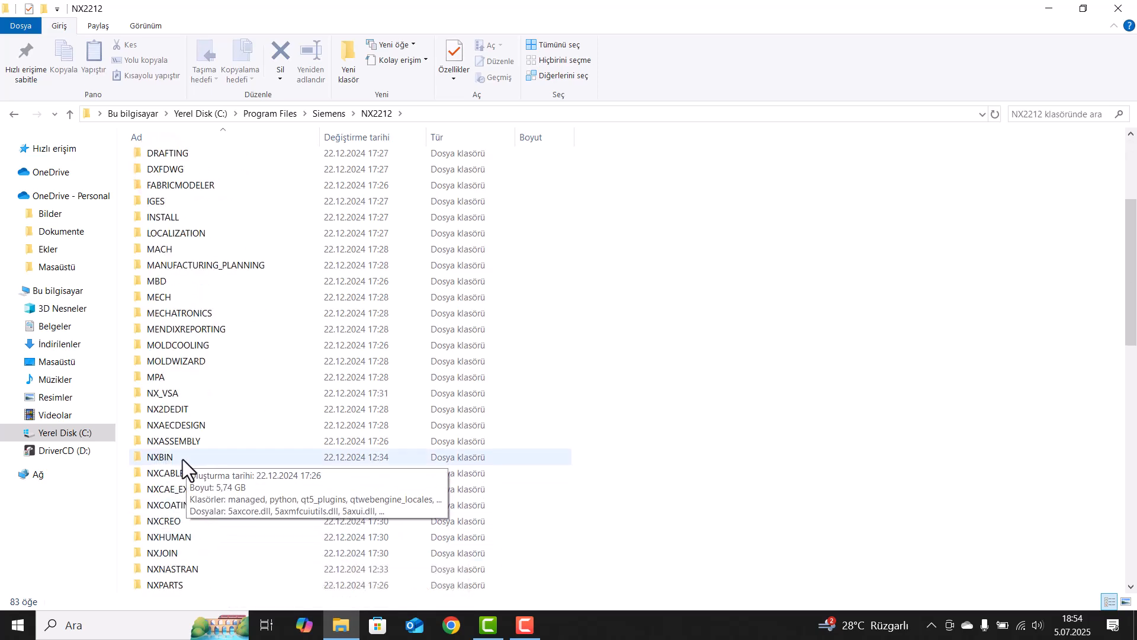
{"action": "double_click", "coordinate": [183, 460]}
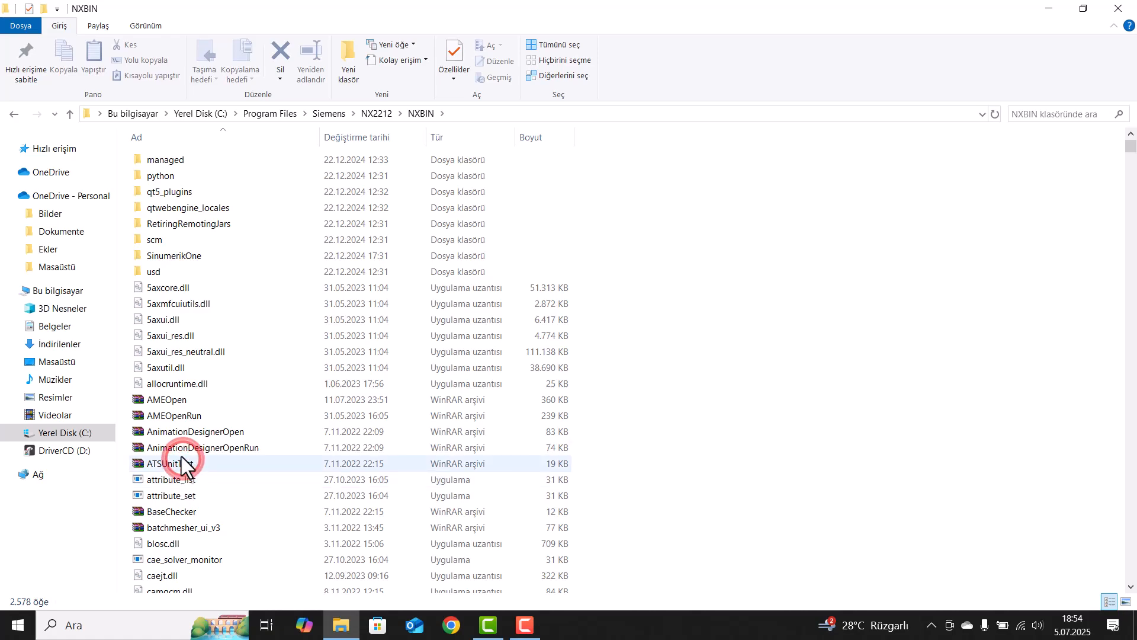
Run the ugraf application from the NXBIN folder as administrator and minimize the folder window.
{"action": "left_click_drag", "start_coordinate": [1129, 147], "coordinate": [1129, 586]}
{"action": "scroll", "coordinate": [281, 359], "scroll_direction": "up", "scroll_amount": 2}
{"action": "scroll", "coordinate": [220, 323], "scroll_direction": "up", "scroll_amount": 12}
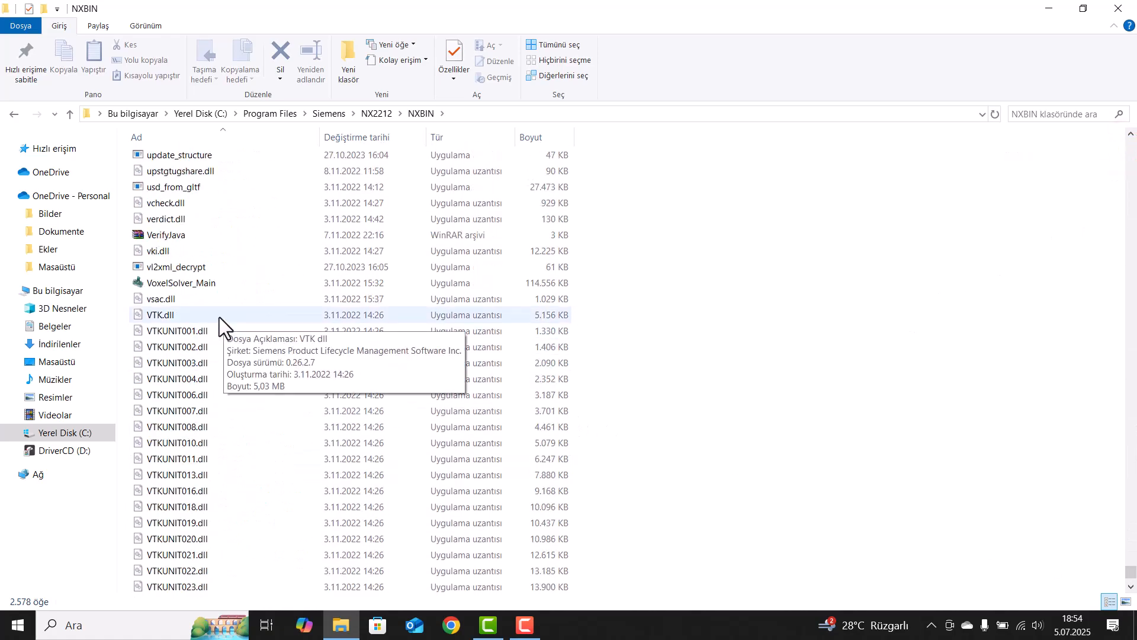
{"action": "left_click", "coordinate": [165, 316]}
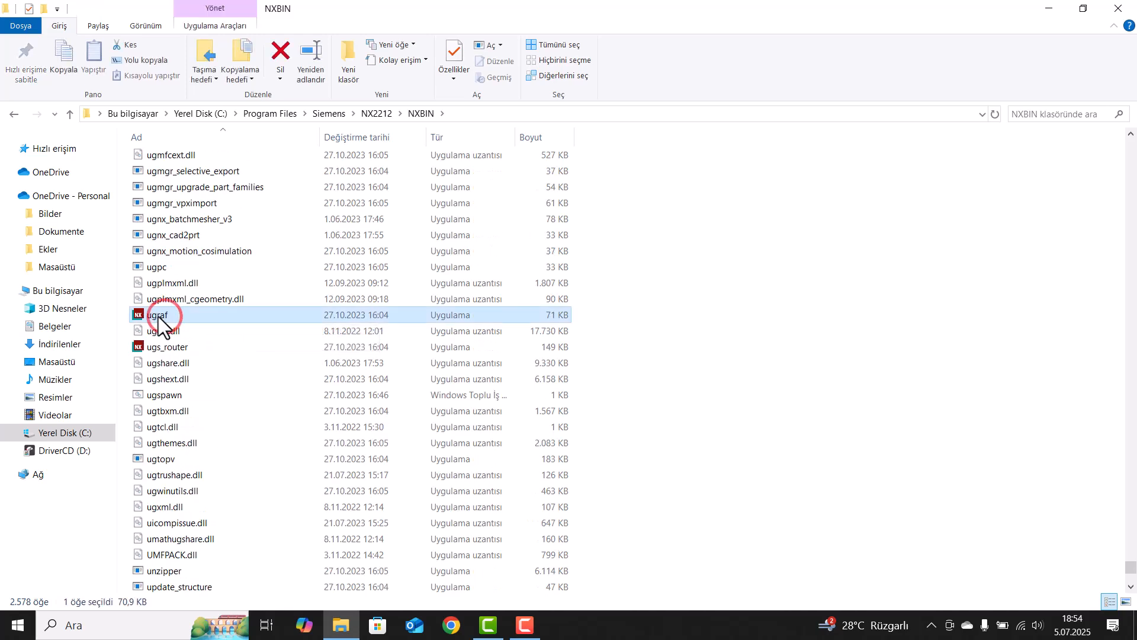
{"action": "right_click", "coordinate": [204, 315]}
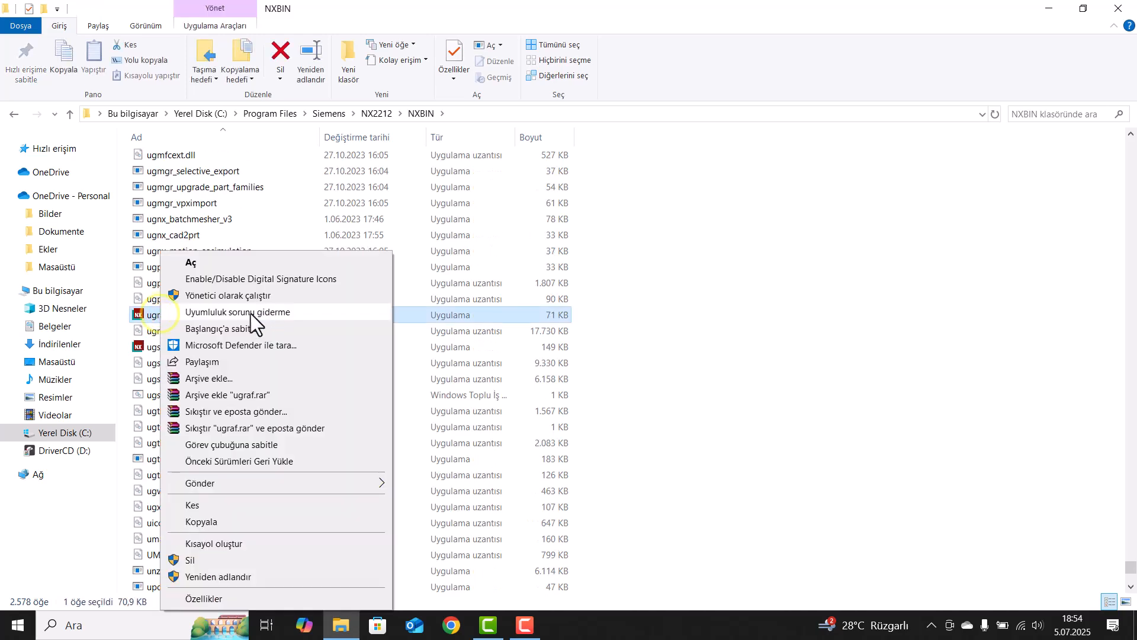
{"action": "left_click", "coordinate": [246, 297]}
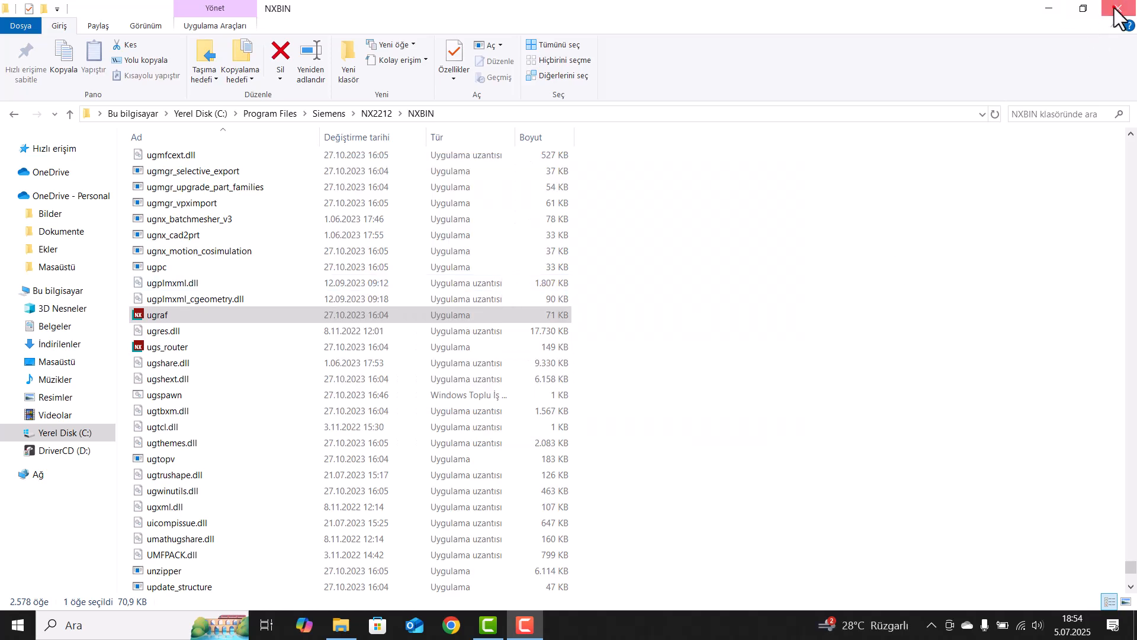
{"action": "left_click", "coordinate": [1054, 9]}
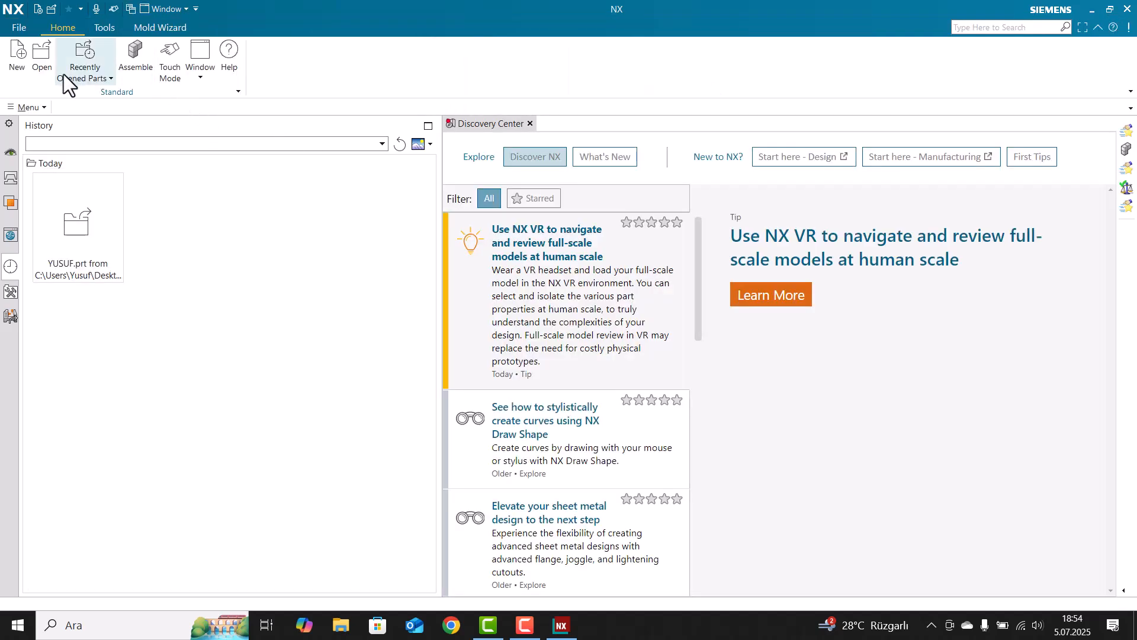
Create a new model part and initialize its Manufacturing environment with the cam_general configuration and the preselected custom CAM setup.
{"action": "left_click", "coordinate": [17, 52]}
{"action": "key", "text": "Return"}
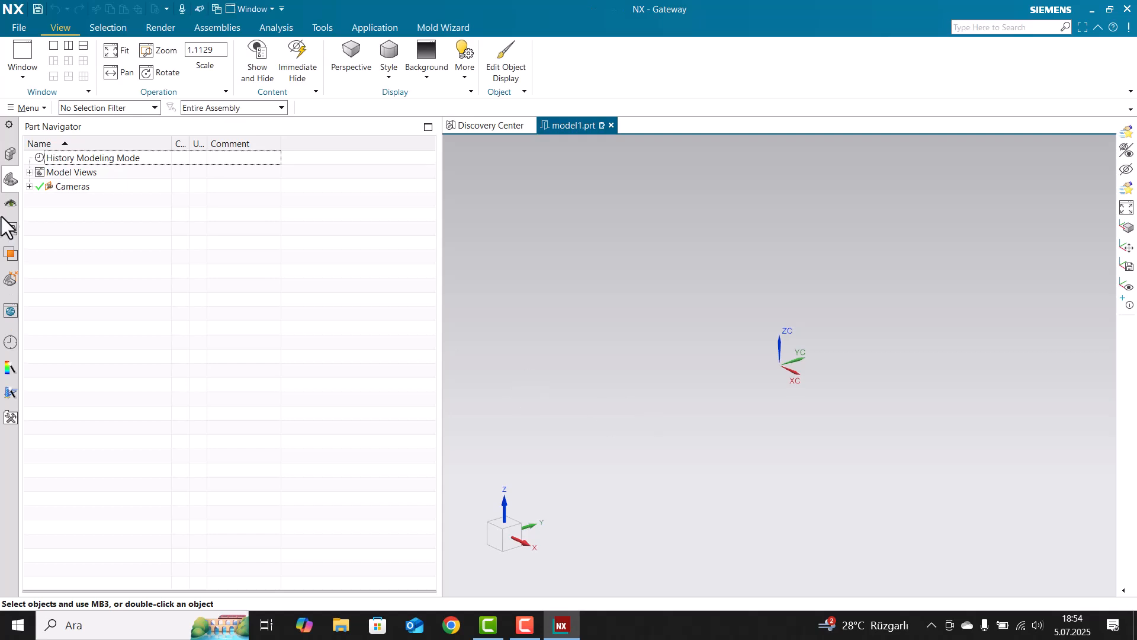
{"action": "left_click", "coordinate": [380, 26]}
{"action": "left_click", "coordinate": [254, 54]}
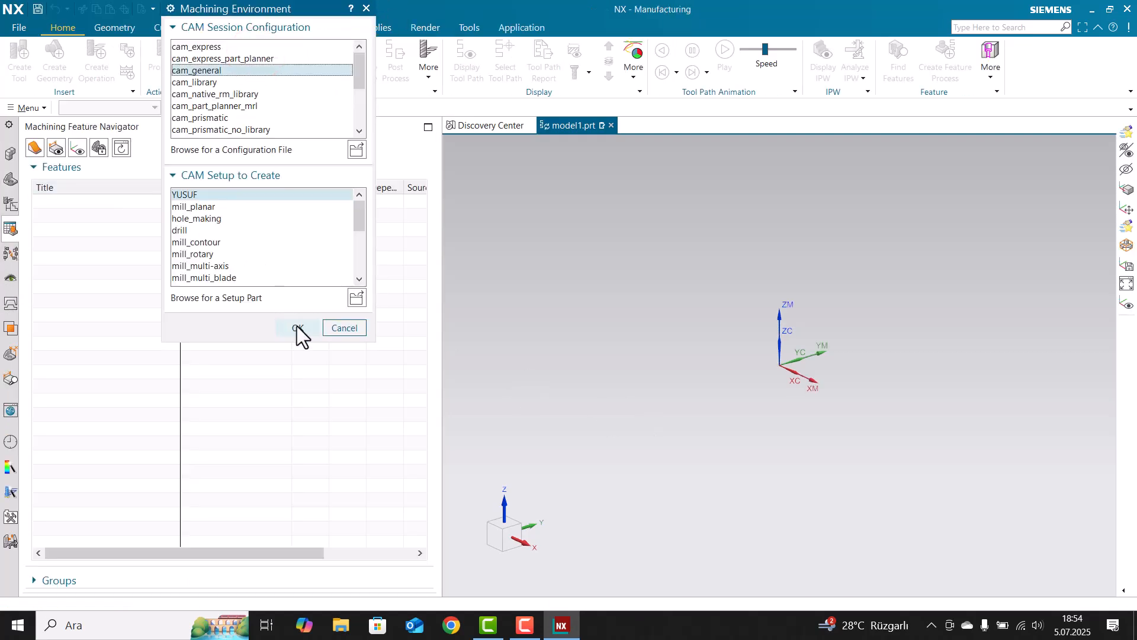
{"action": "left_click", "coordinate": [298, 329]}
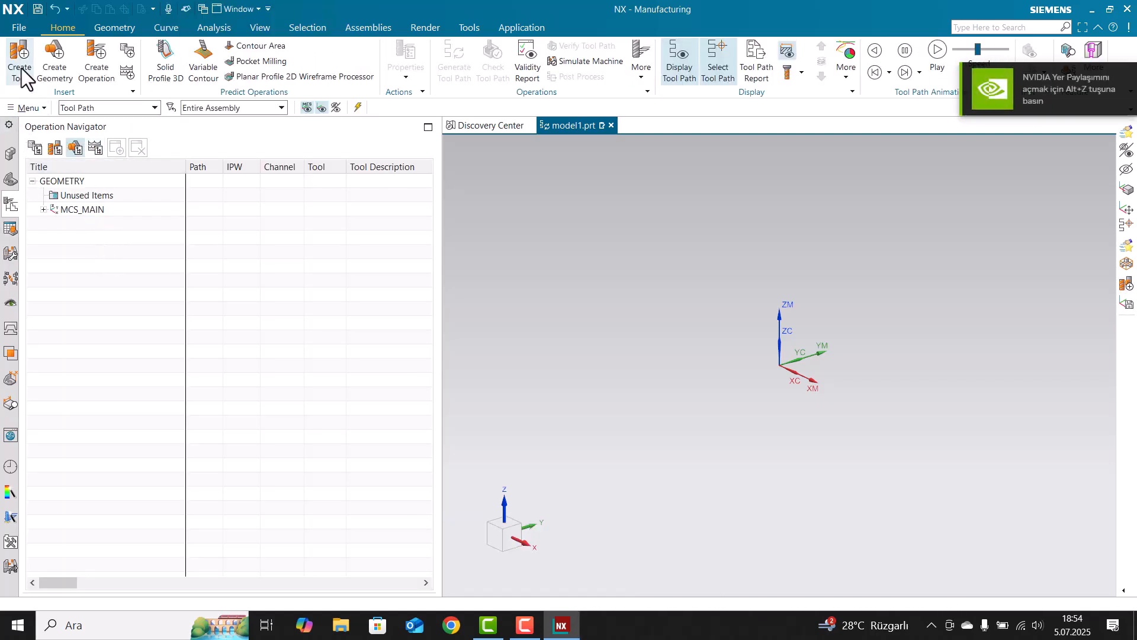
{"action": "left_click", "coordinate": [21, 63]}
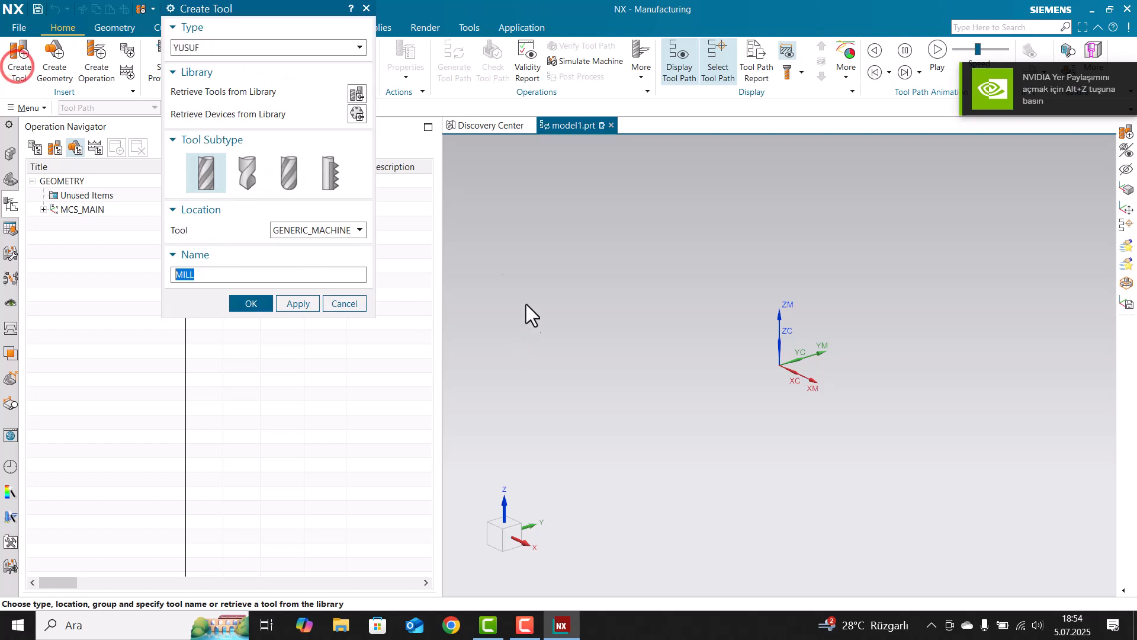
{"action": "left_click", "coordinate": [364, 299]}
{"action": "left_click", "coordinate": [44, 210]}
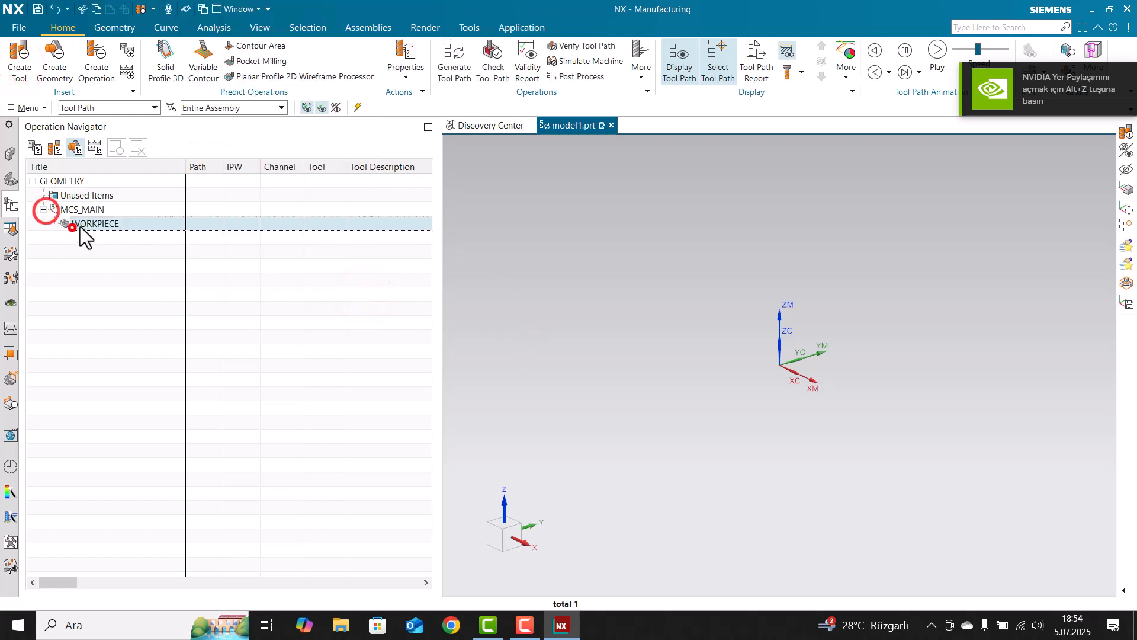
{"action": "right_click", "coordinate": [75, 225]}
{"action": "left_click", "coordinate": [147, 378]}
{"action": "left_click", "coordinate": [199, 378]}
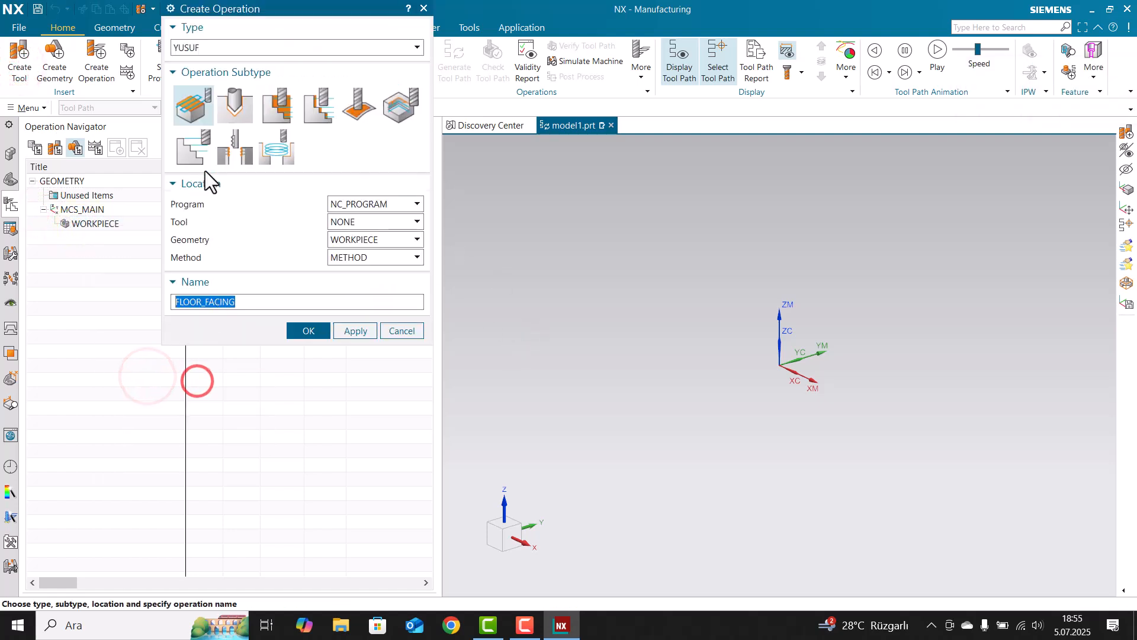
{"action": "double_click", "coordinate": [237, 107]}
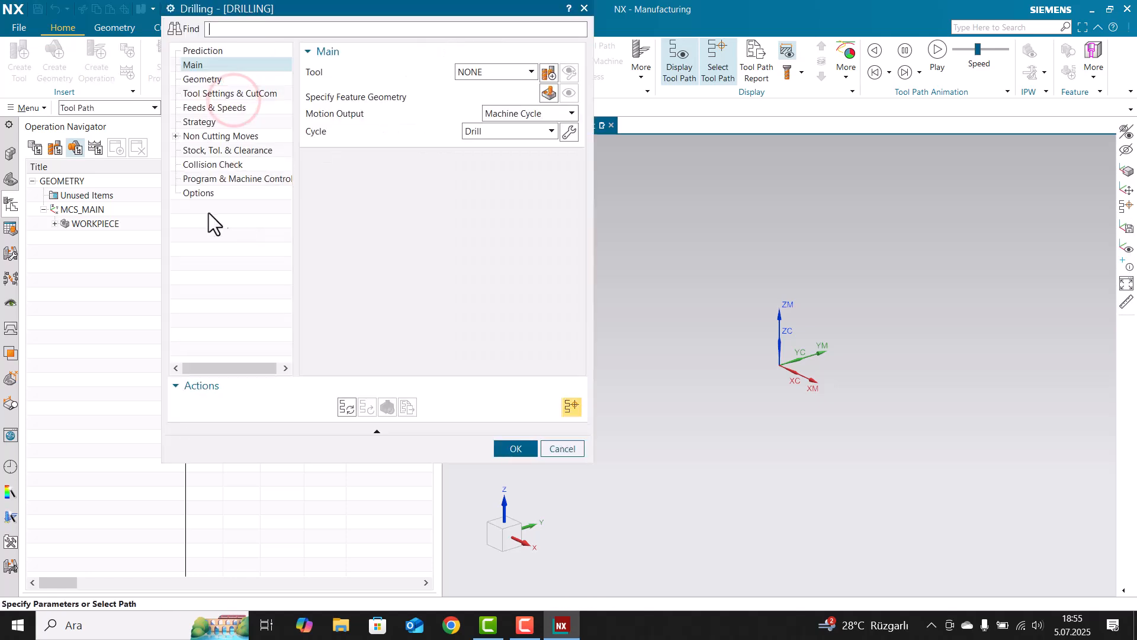
{"action": "left_click", "coordinate": [549, 73]}
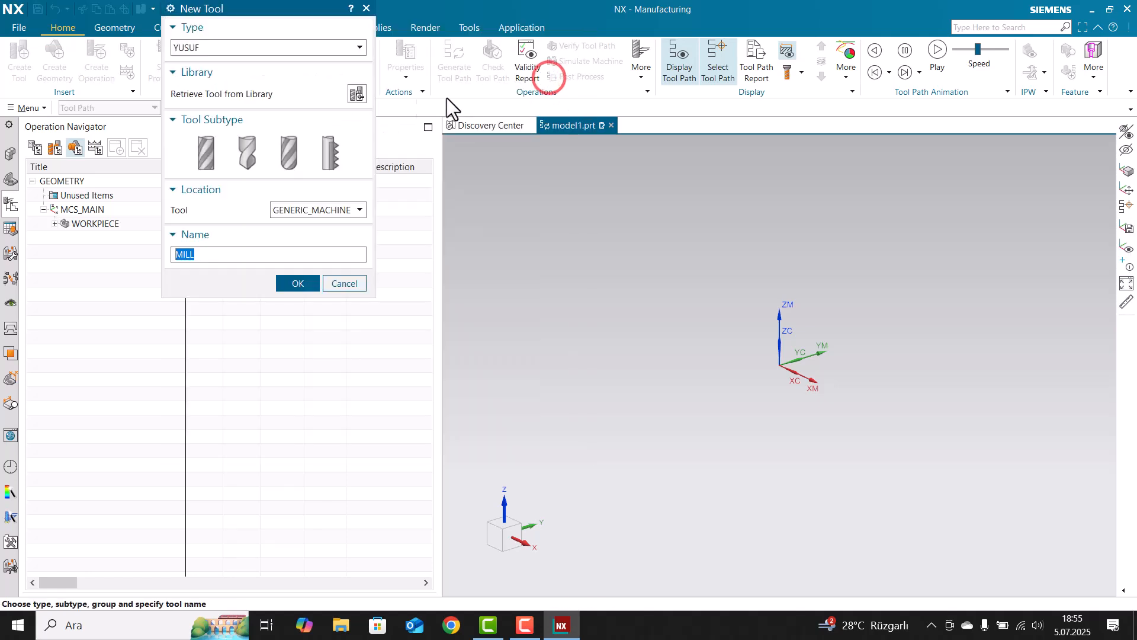
{"action": "left_click", "coordinate": [258, 45]}
{"action": "left_click", "coordinate": [258, 45]}
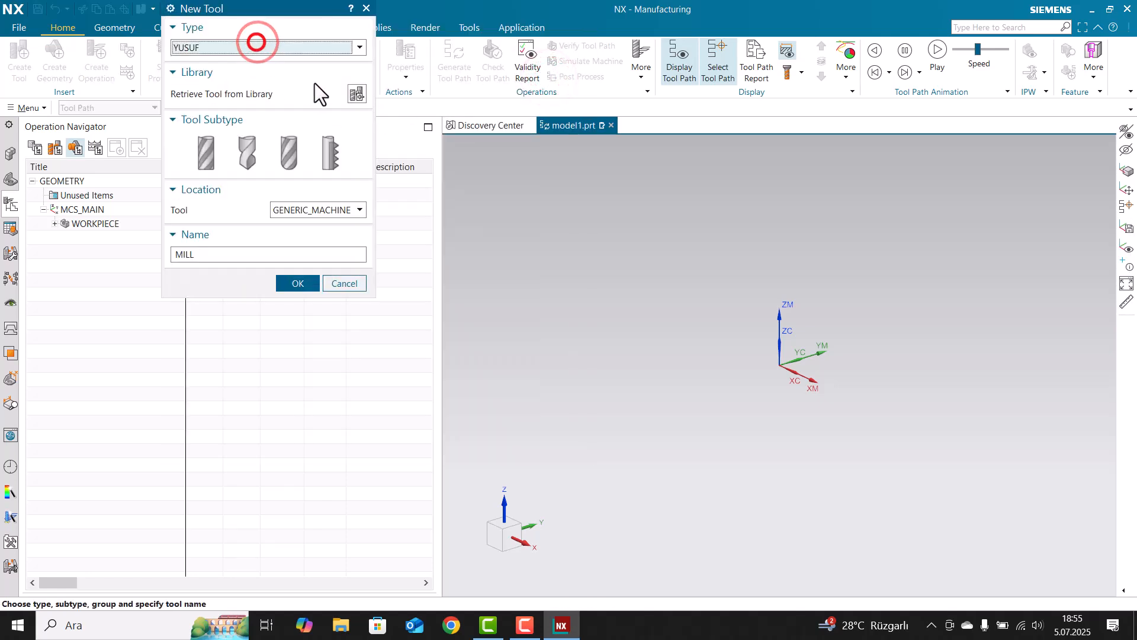
{"action": "left_click", "coordinate": [358, 97]}
{"action": "left_click", "coordinate": [345, 430]}
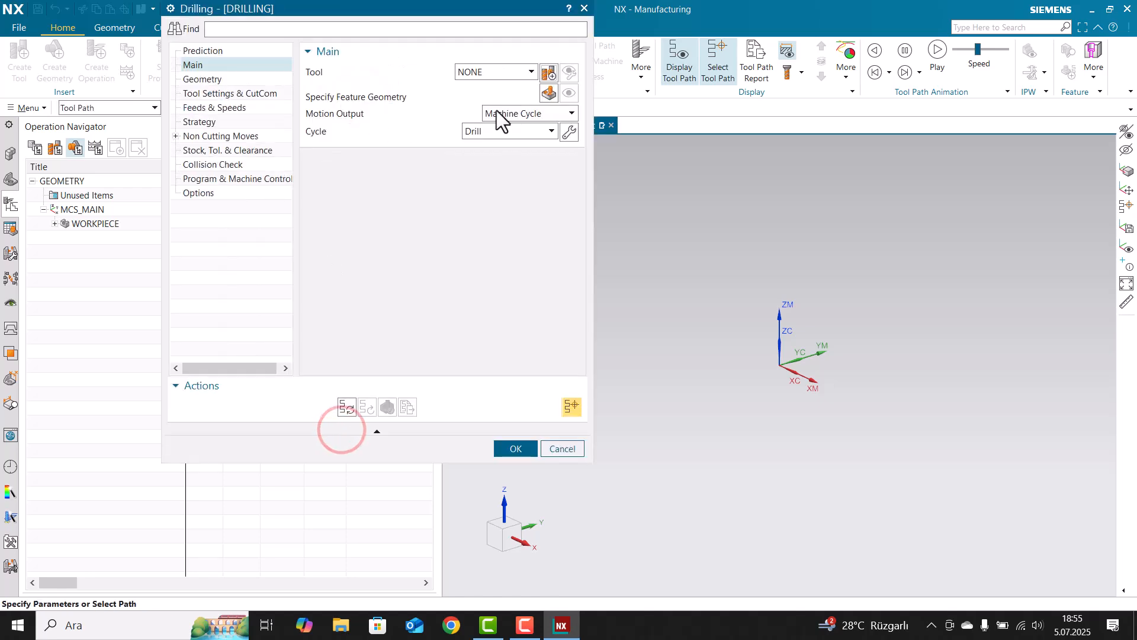
{"action": "left_click", "coordinate": [551, 448]}
{"action": "right_click", "coordinate": [102, 225]}
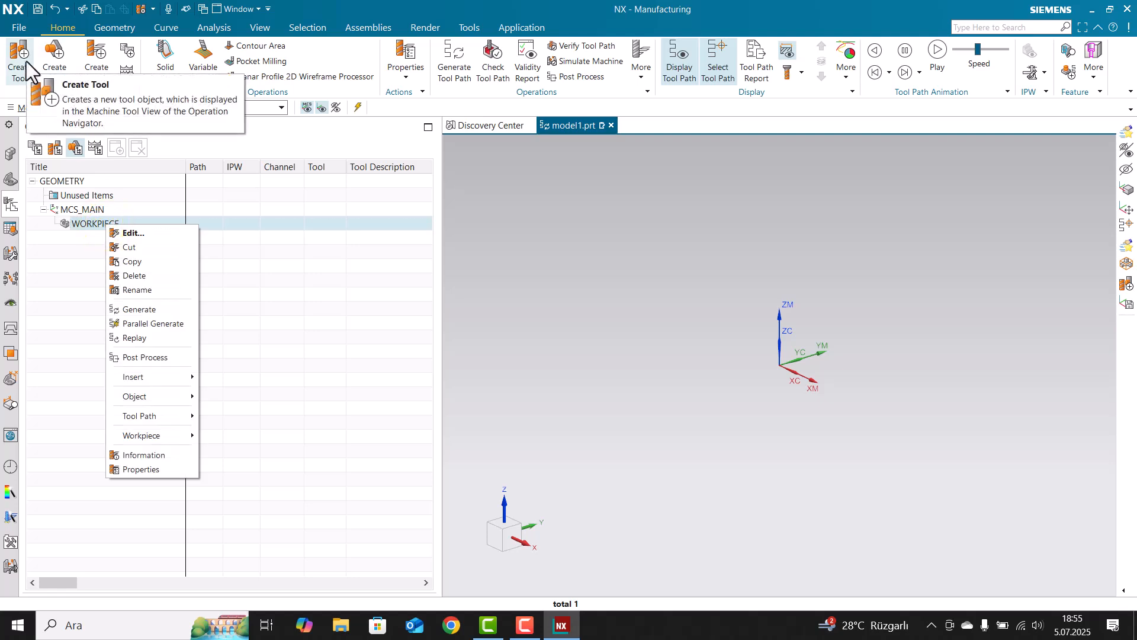
{"action": "left_click", "coordinate": [345, 312]}
Create a MILL-subtype tool named 16_PARMAK_FREZE under GENERIC_MACHINE.
{"action": "left_click", "coordinate": [19, 59]}
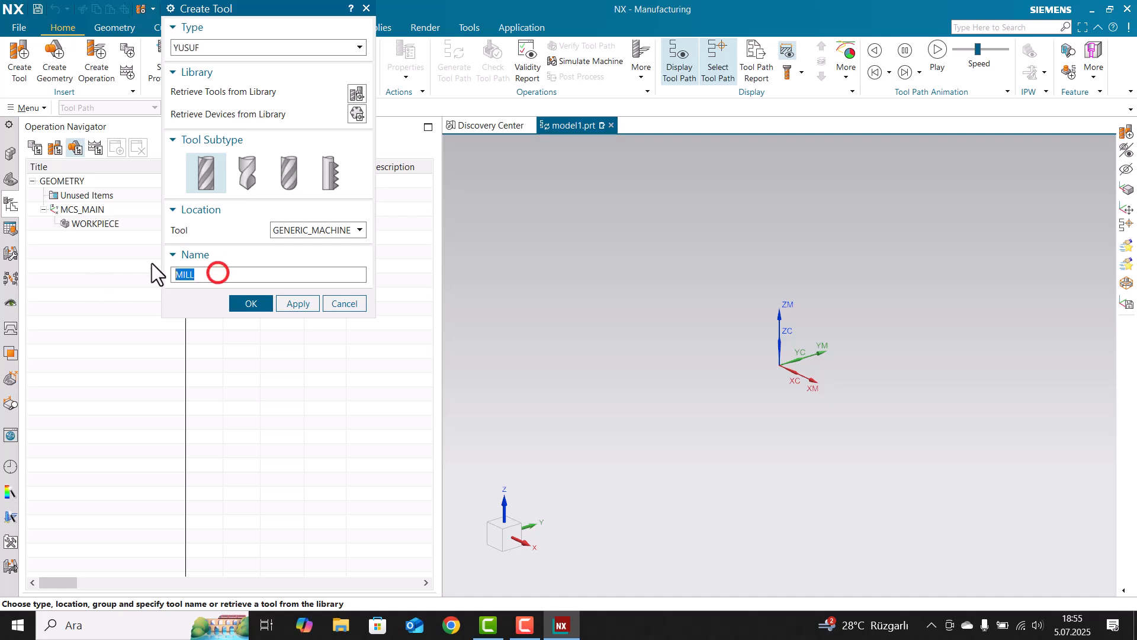
{"action": "type", "text": "16_PARMAK_FREZE"}
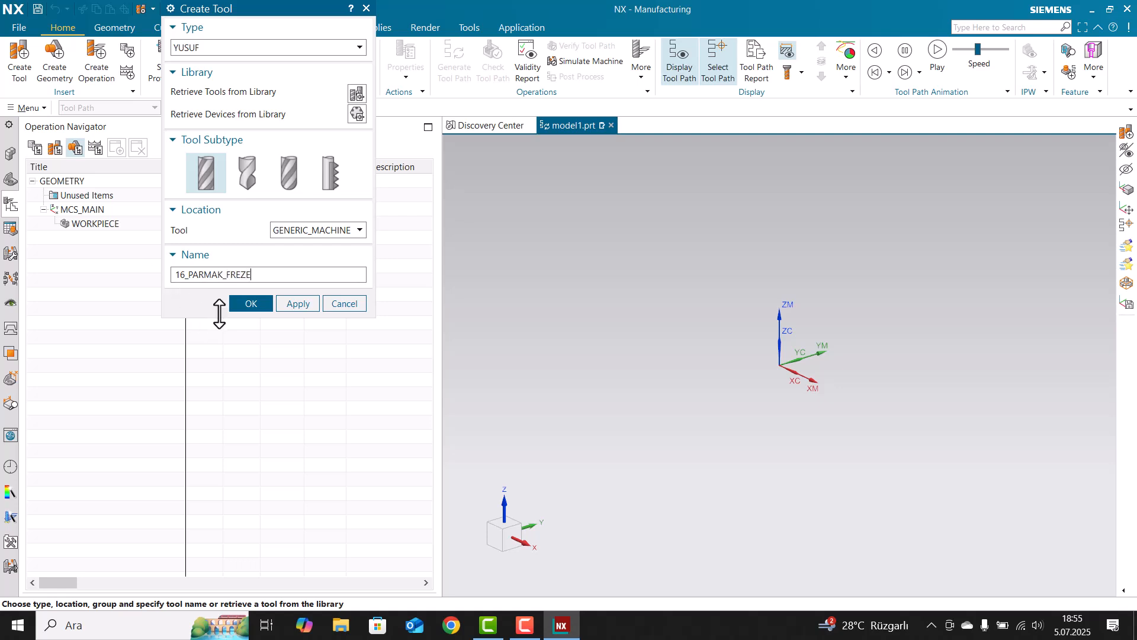
{"action": "left_click", "coordinate": [251, 304]}
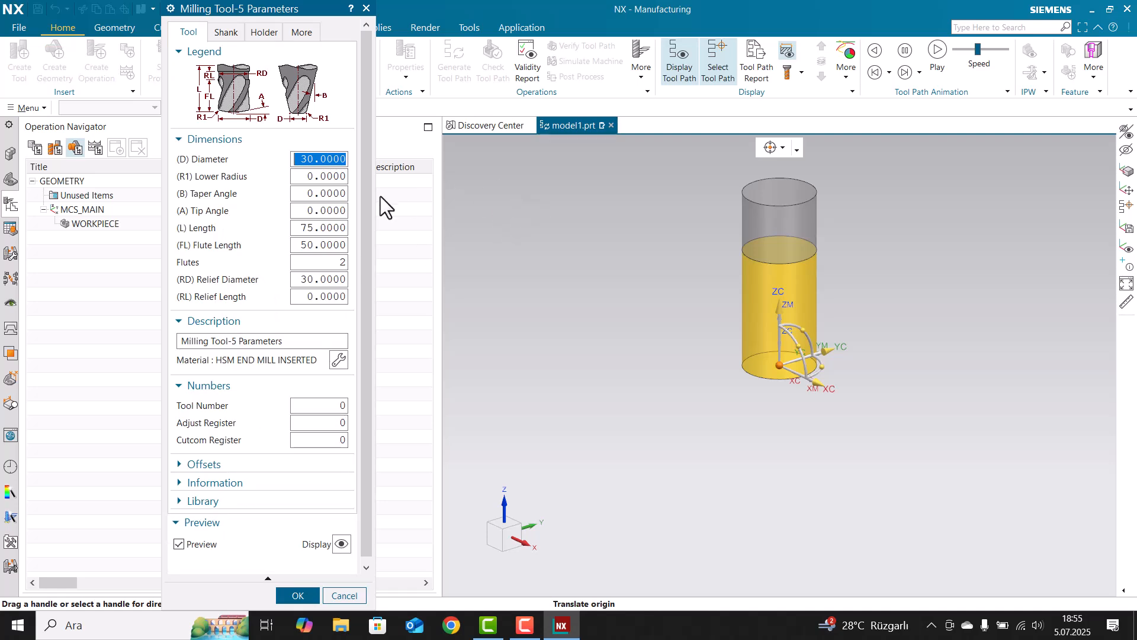
Set the milling tool's diameter to 16 and its number of flutes to 4.
{"action": "type", "text": "16"}
{"action": "left_click", "coordinate": [320, 176]}
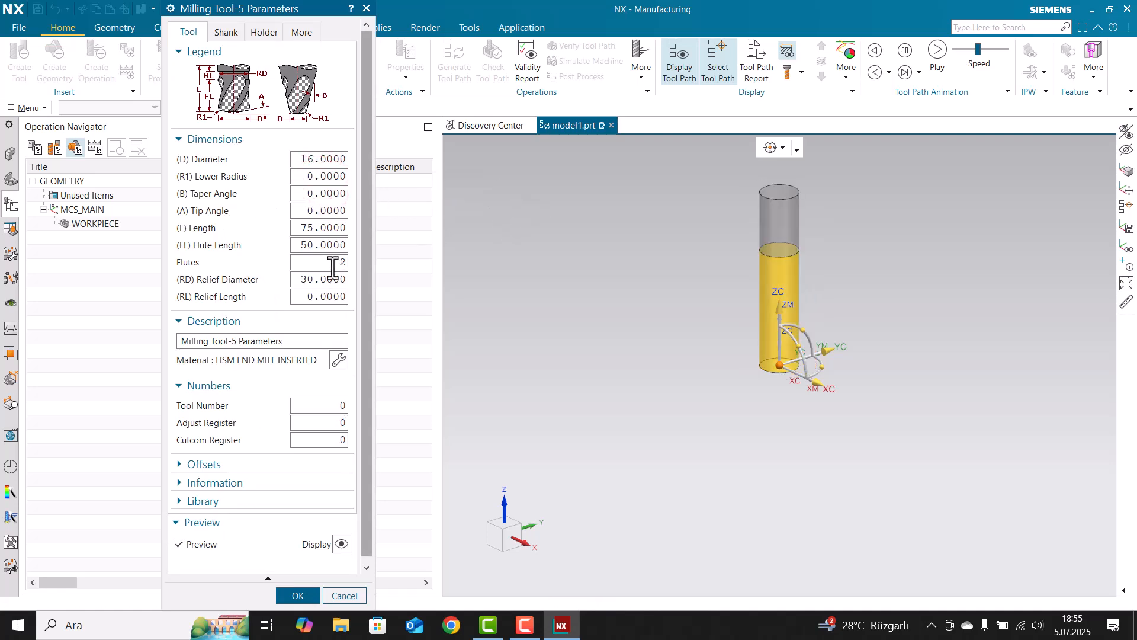
{"action": "type", "text": "4"}
Set the milling tool's tool number and adjust register to 1.
{"action": "left_click", "coordinate": [330, 405]}
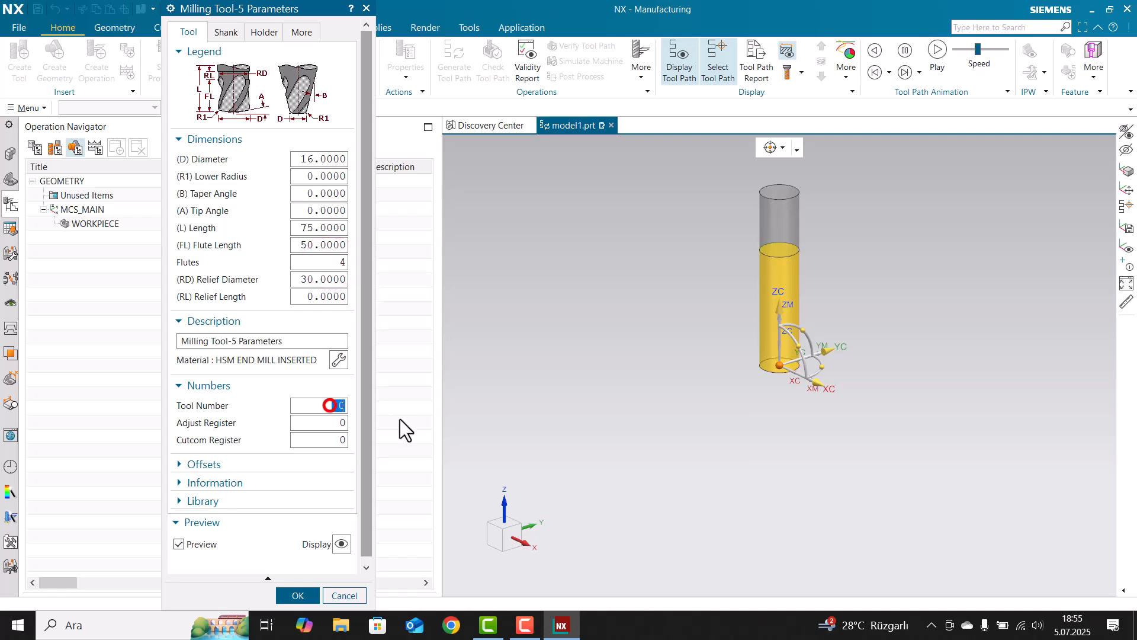
{"action": "type", "text": "1"}
{"action": "left_click", "coordinate": [346, 422]}
{"action": "type", "text": "1"}
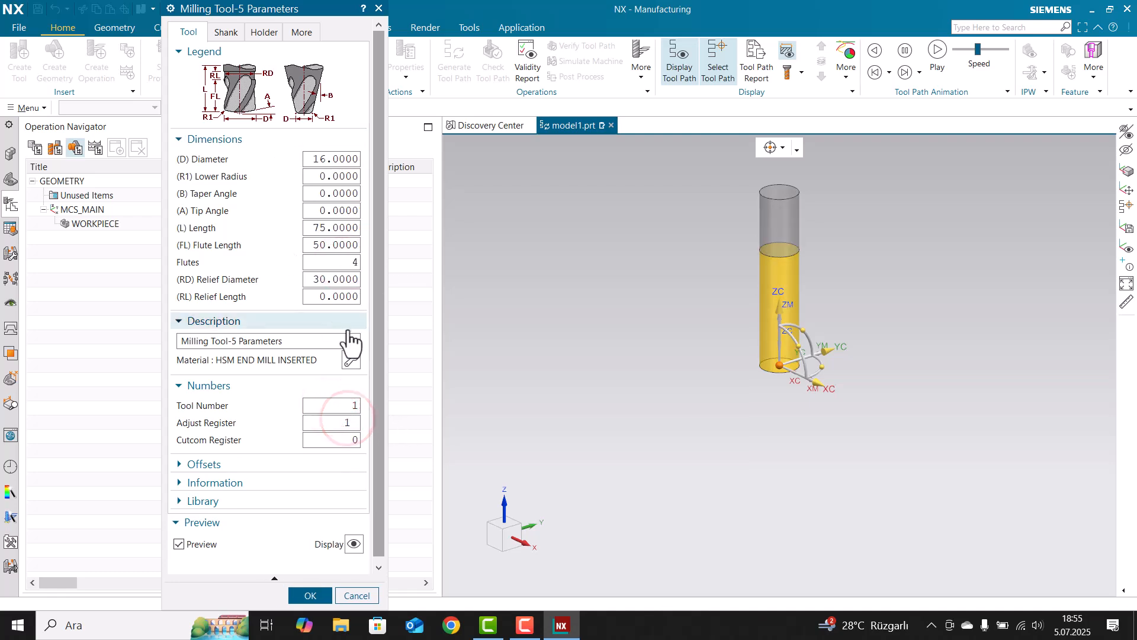
Enter 16_PARMAK_FREZE as the tool's library reference and enable exporting the tool part file.
{"action": "scroll", "coordinate": [243, 486], "scroll_direction": "down", "scroll_amount": 1}
{"action": "left_click", "coordinate": [202, 495]}
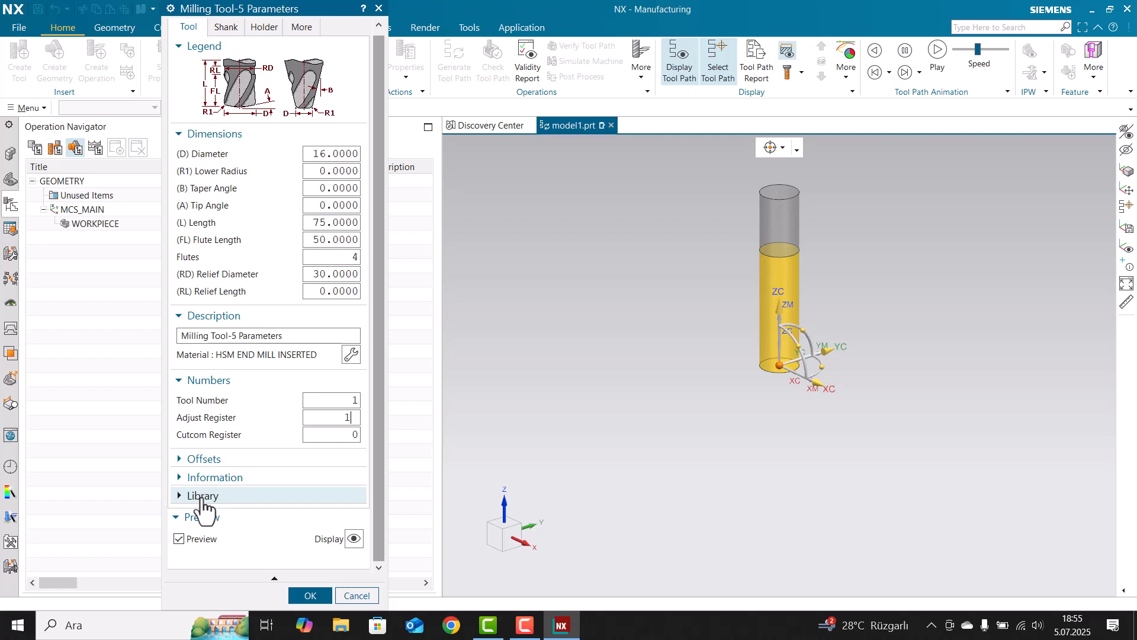
{"action": "scroll", "coordinate": [220, 524], "scroll_direction": "down", "scroll_amount": 3}
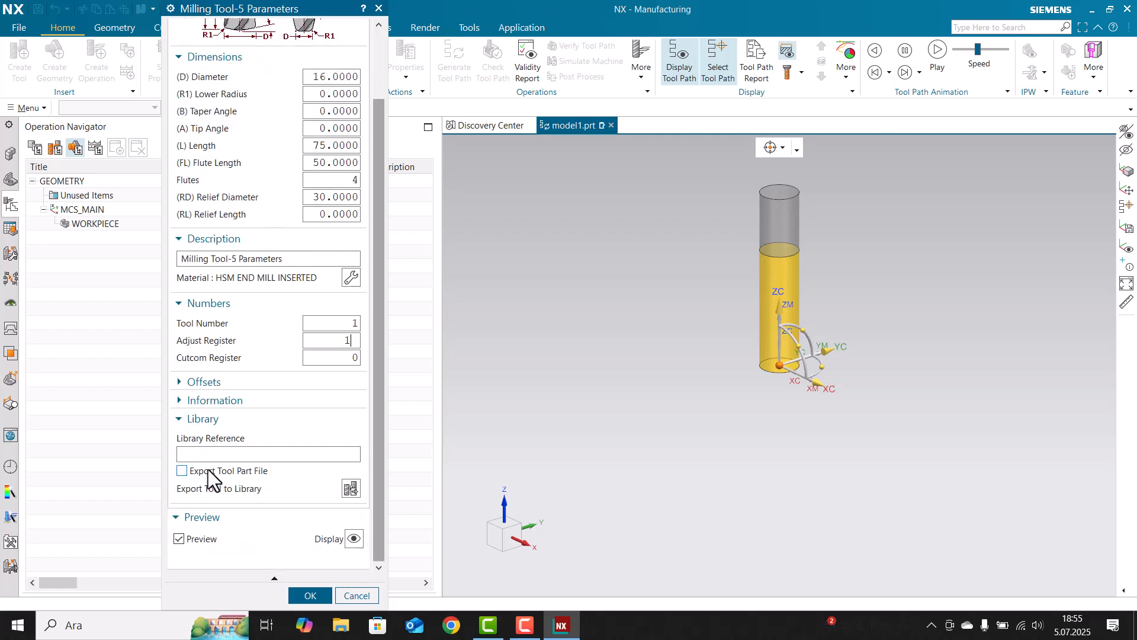
{"action": "left_click", "coordinate": [211, 457]}
{"action": "type", "text": "16_PARMAK_FREZE"}
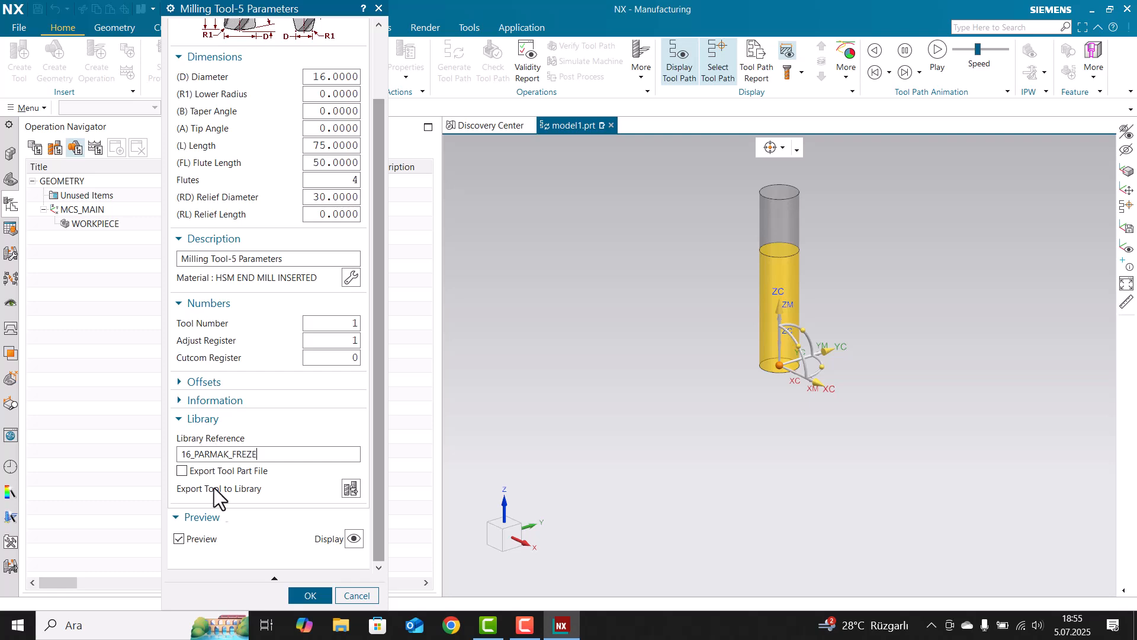
{"action": "left_click", "coordinate": [202, 471]}
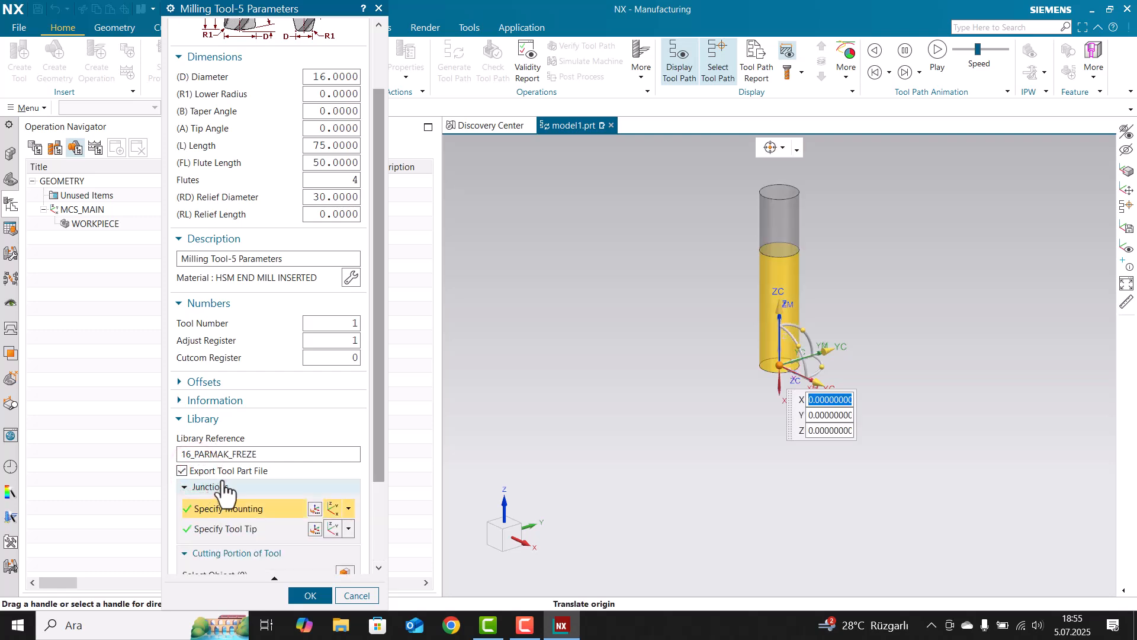
{"action": "scroll", "coordinate": [261, 474], "scroll_direction": "down", "scroll_amount": 3}
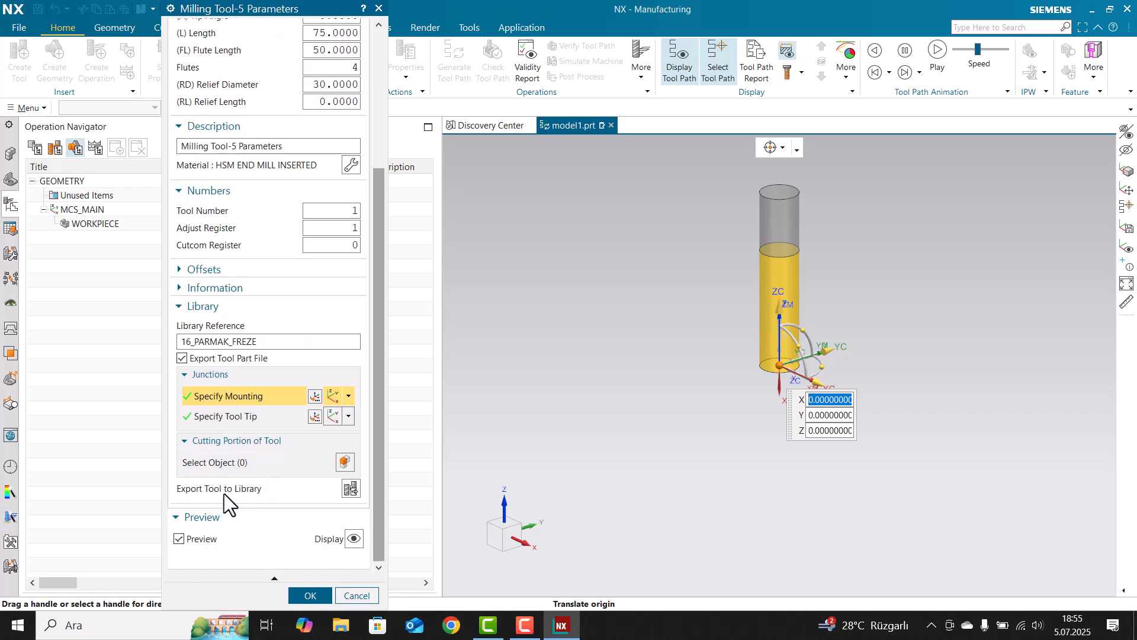
Export the milling tool to the library under the END_MILL_NON_INDEXABLE class with no holding system, and finish the tool definition.
{"action": "left_click", "coordinate": [351, 489]}
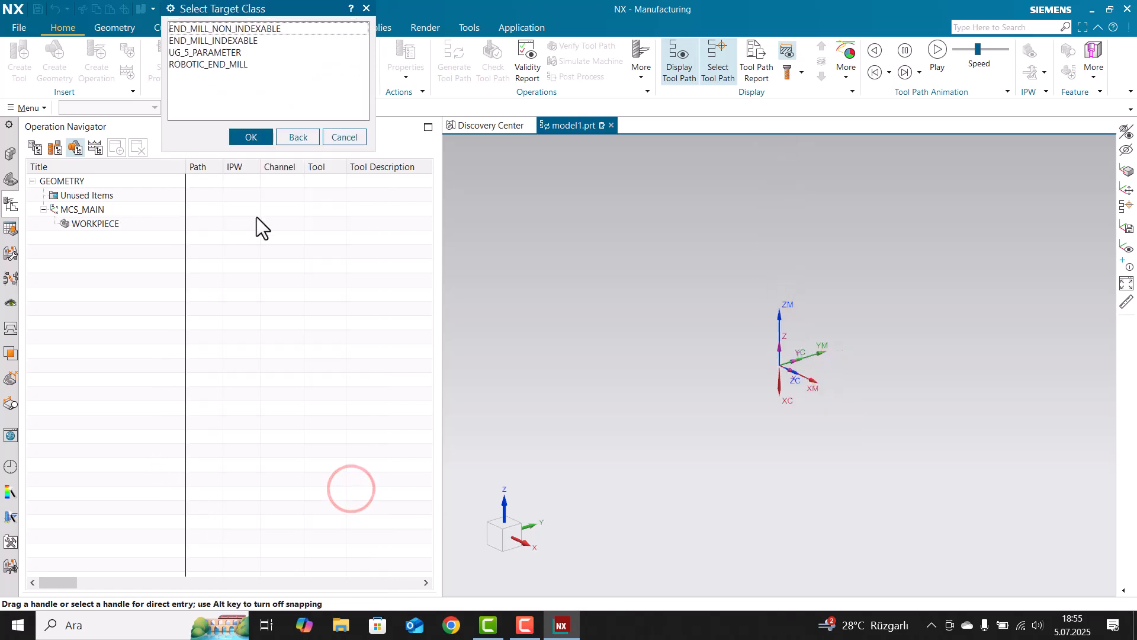
{"action": "left_click", "coordinate": [251, 137]}
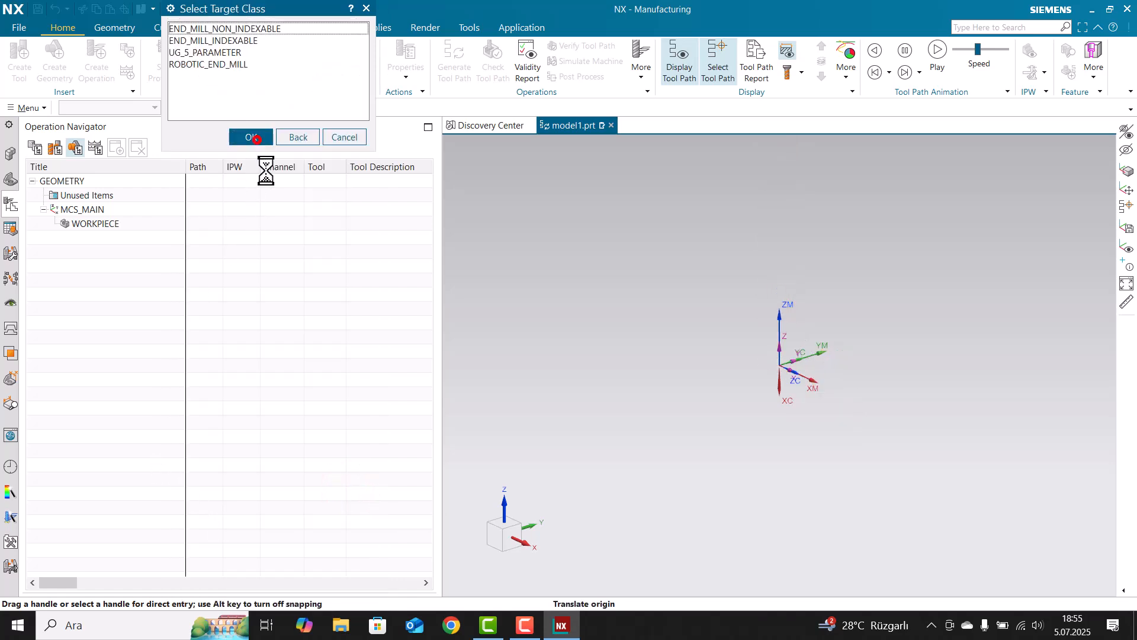
{"action": "left_click", "coordinate": [241, 30]}
{"action": "left_click", "coordinate": [252, 137]}
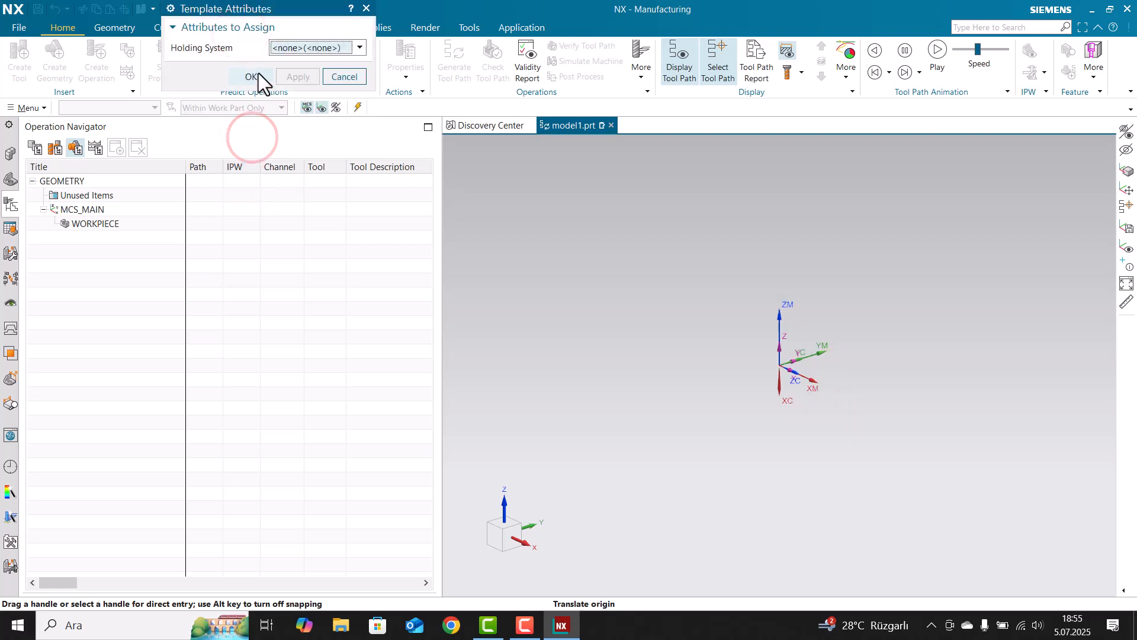
{"action": "left_click", "coordinate": [251, 77]}
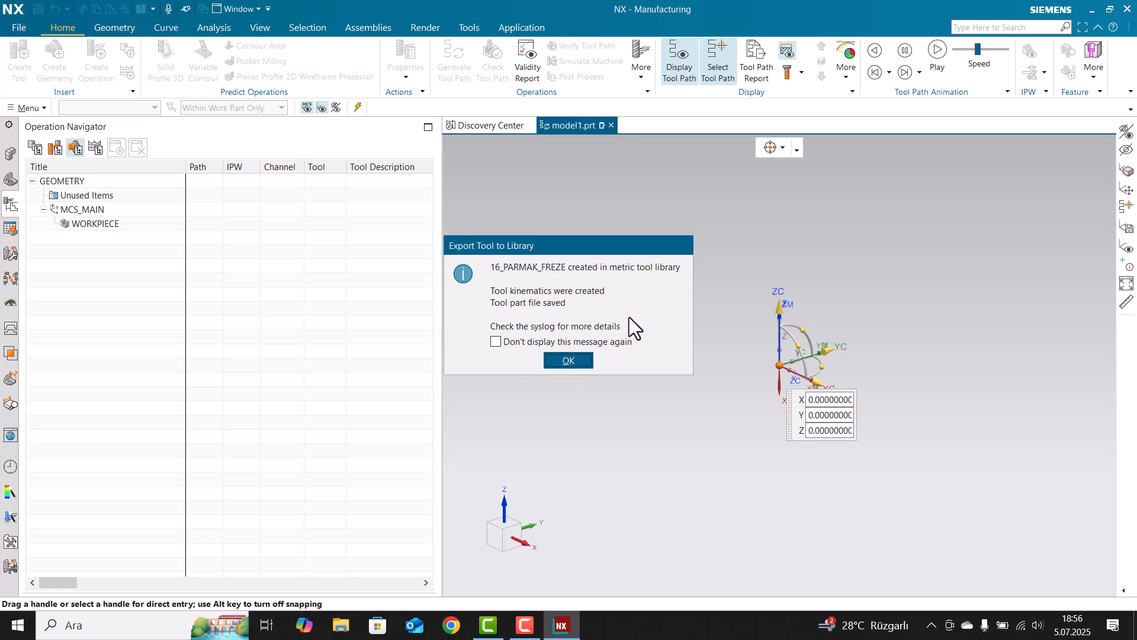
{"action": "left_click", "coordinate": [574, 363]}
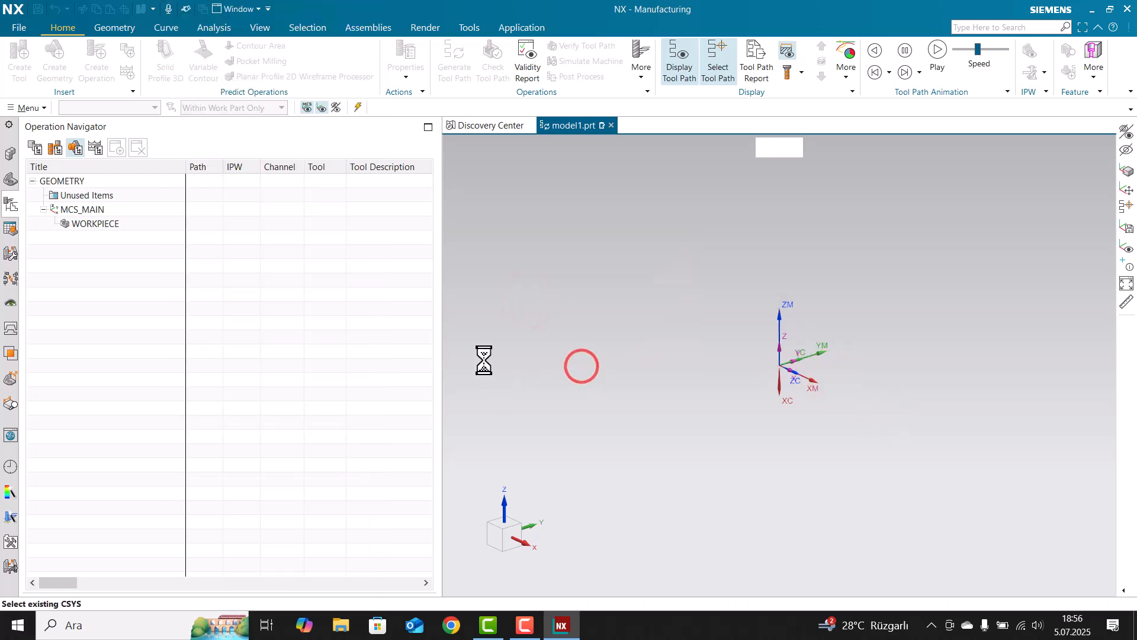
{"action": "middle_click", "coordinate": [299, 295]}
{"action": "left_click", "coordinate": [199, 261]}
{"action": "left_click", "coordinate": [152, 270]}
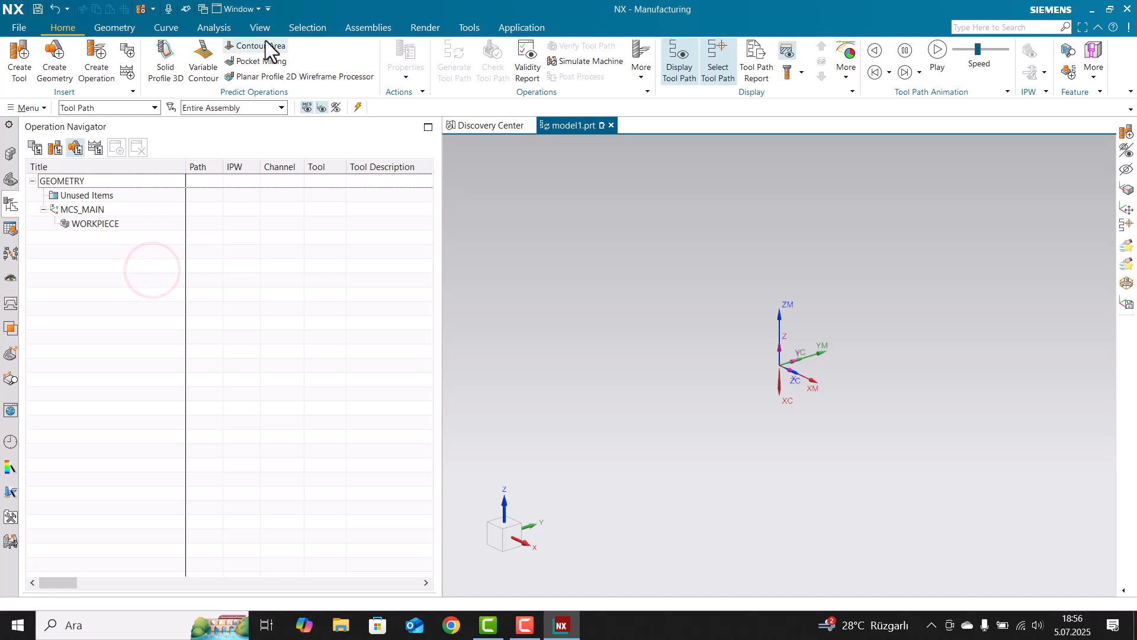
Create a new part from the Blank template in millimetres.
{"action": "left_click", "coordinate": [19, 28]}
{"action": "left_click", "coordinate": [23, 42]}
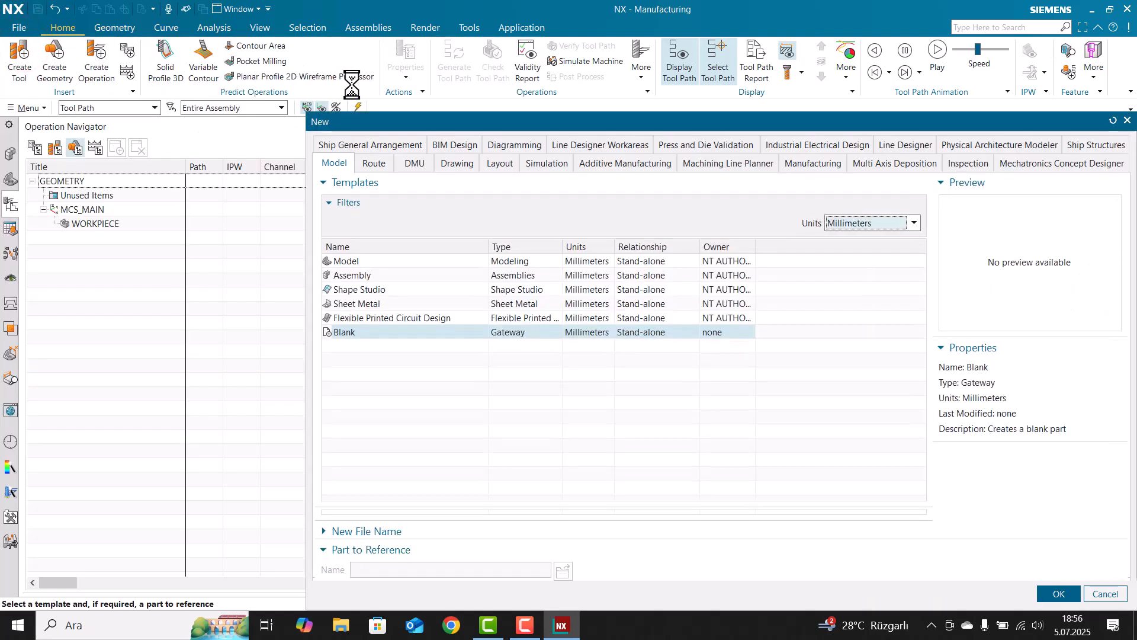
{"action": "double_click", "coordinate": [515, 325]}
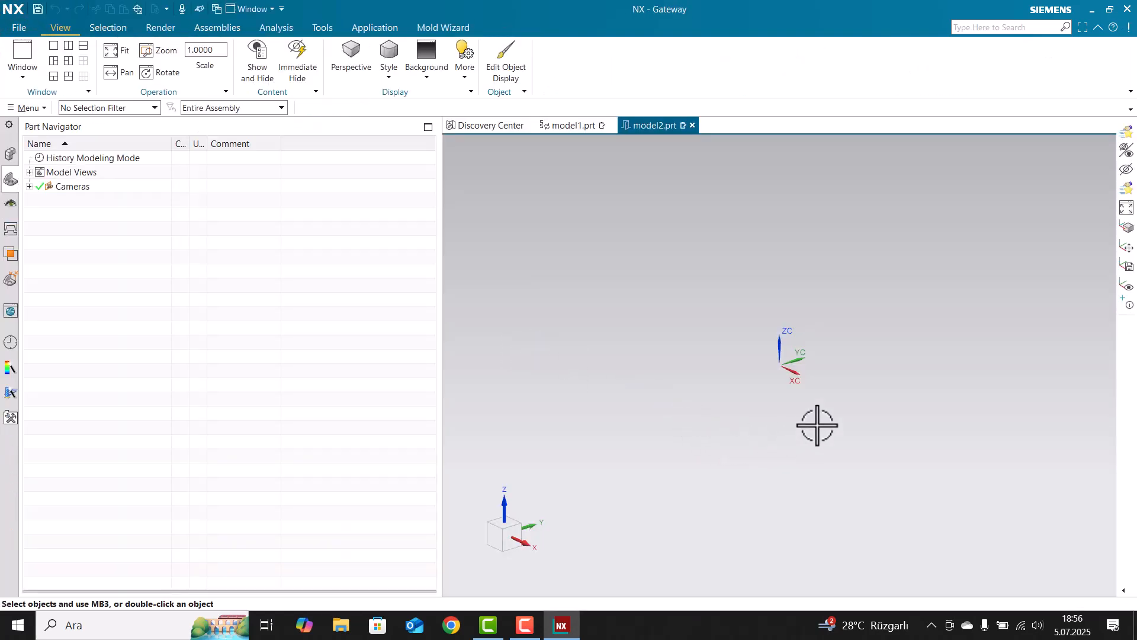
Start Manufacturing for the new part with the cam_general configuration and the custom CAM setup listed before mill_planar.
{"action": "left_click", "coordinate": [375, 27]}
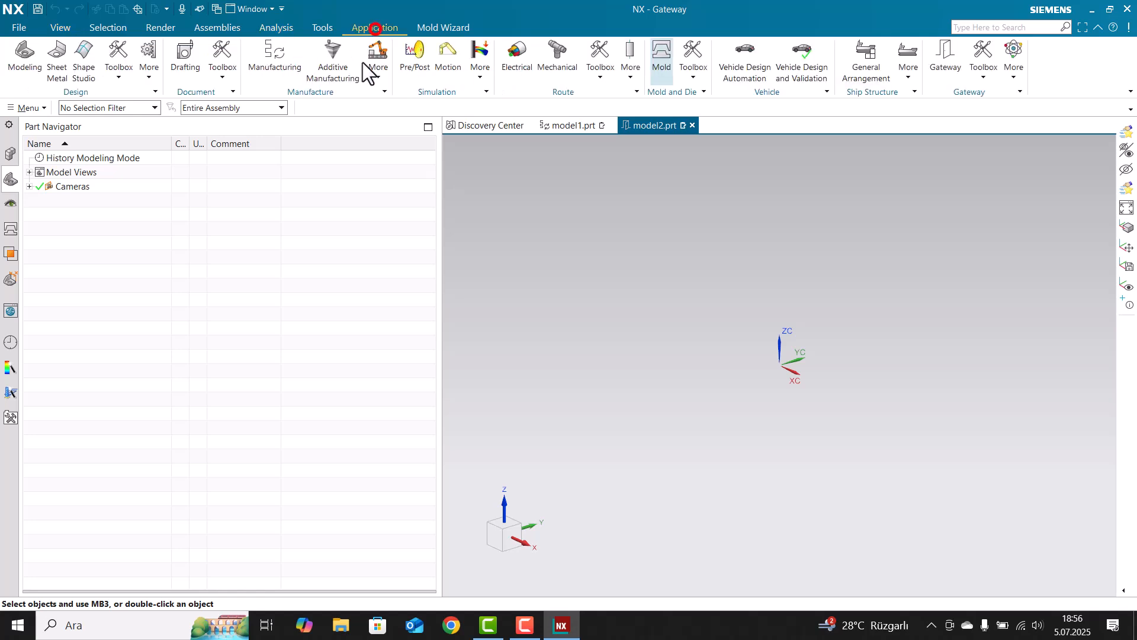
{"action": "left_click", "coordinate": [279, 62]}
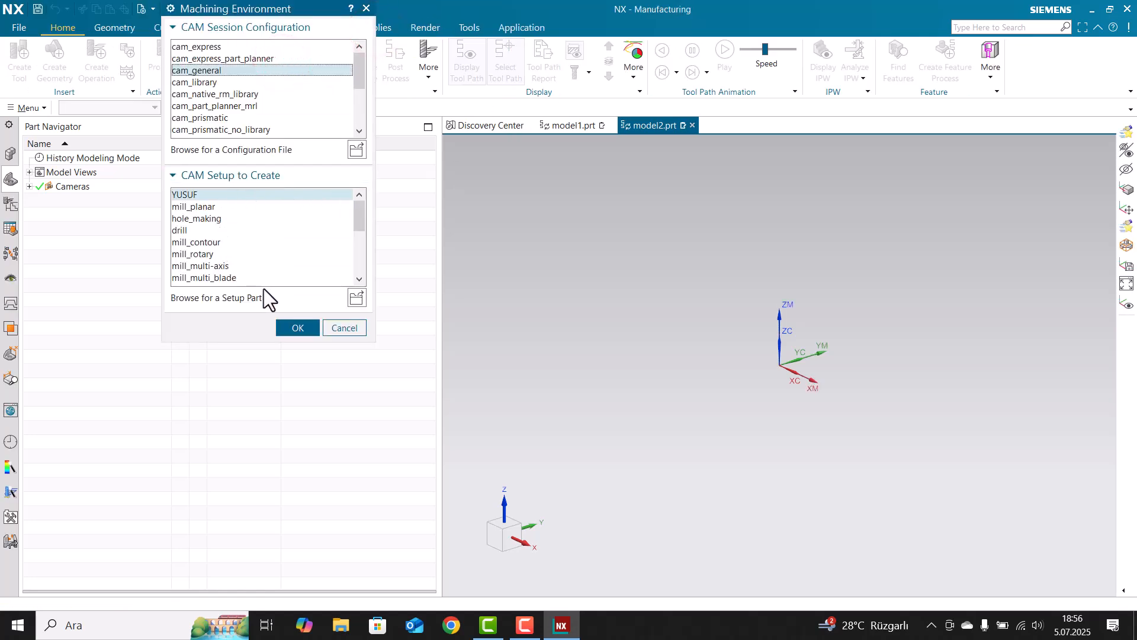
{"action": "left_click", "coordinate": [287, 327]}
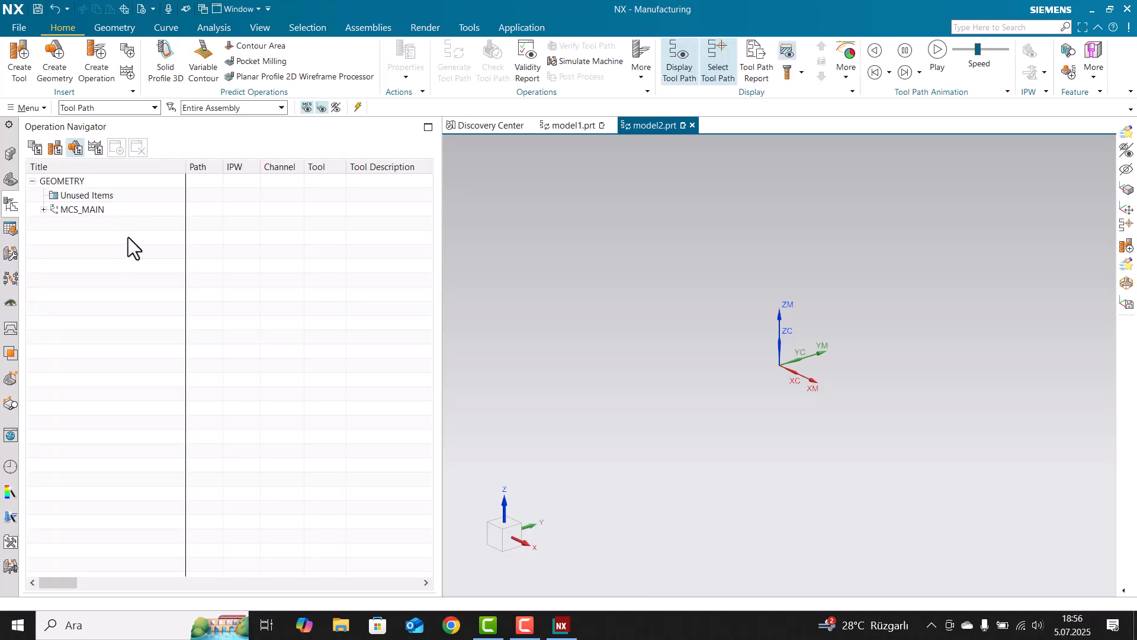
Insert a Floor Facing without Wall operation named FLOOR_FACING under MCS_MAIN.
{"action": "right_click", "coordinate": [122, 211]}
{"action": "left_click", "coordinate": [162, 361]}
{"action": "left_click", "coordinate": [246, 363]}
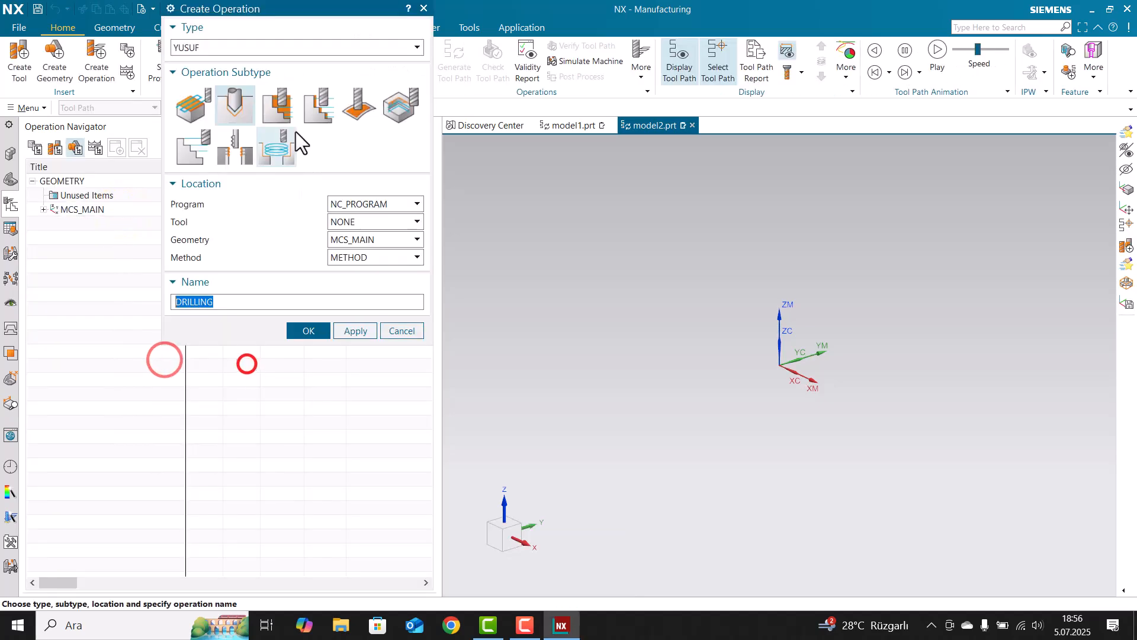
{"action": "double_click", "coordinate": [195, 105]}
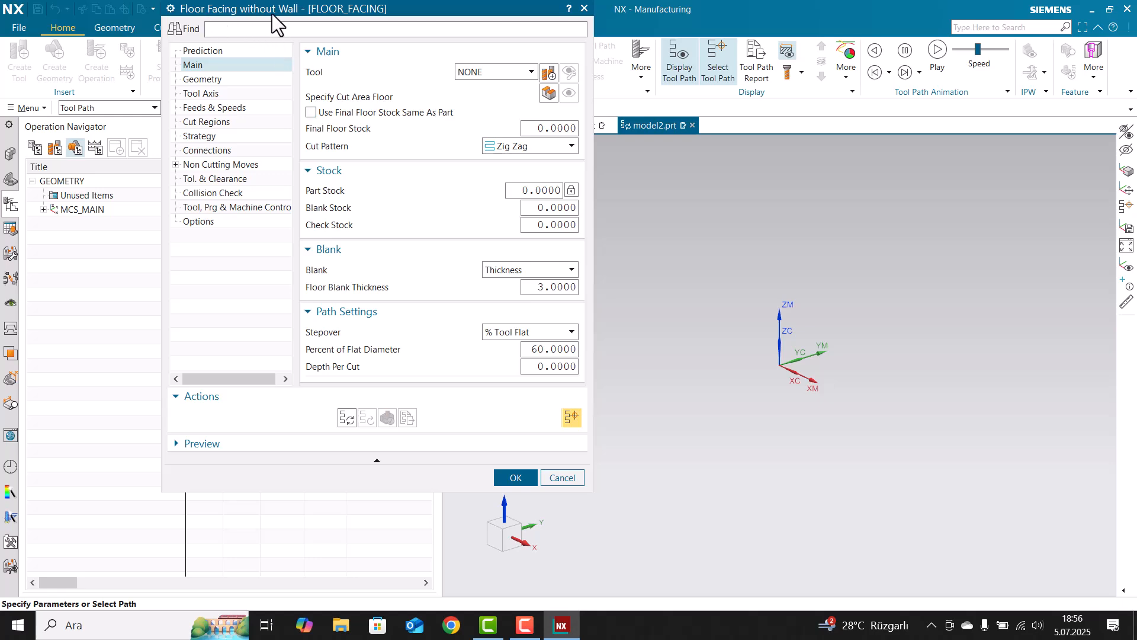
{"action": "left_click", "coordinate": [547, 73]}
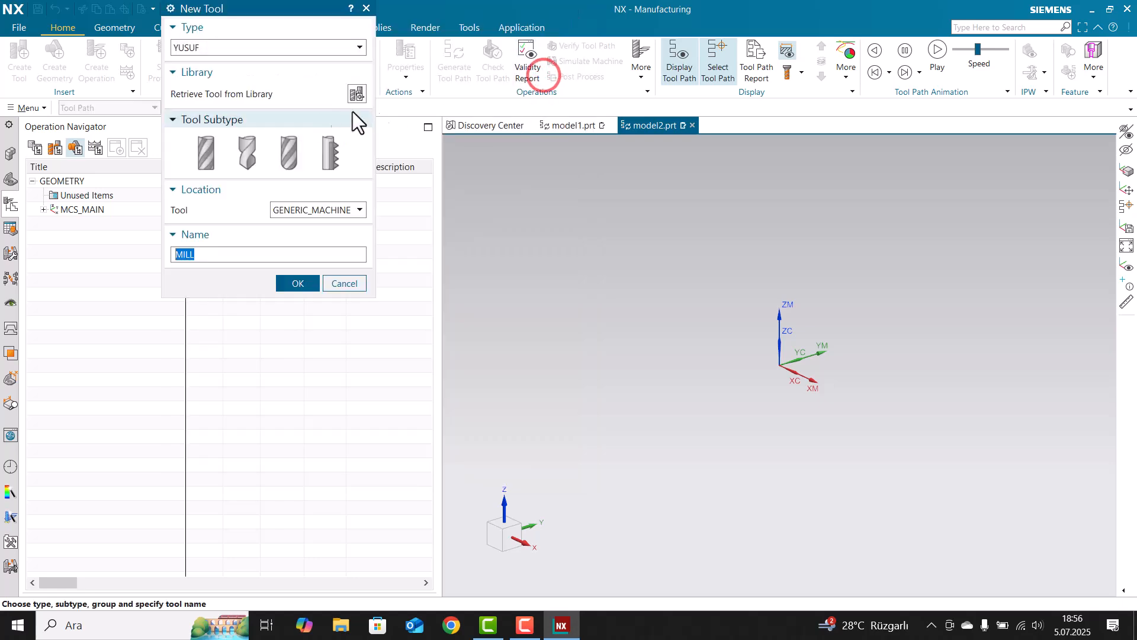
{"action": "left_click", "coordinate": [345, 287]}
{"action": "left_click", "coordinate": [506, 72]}
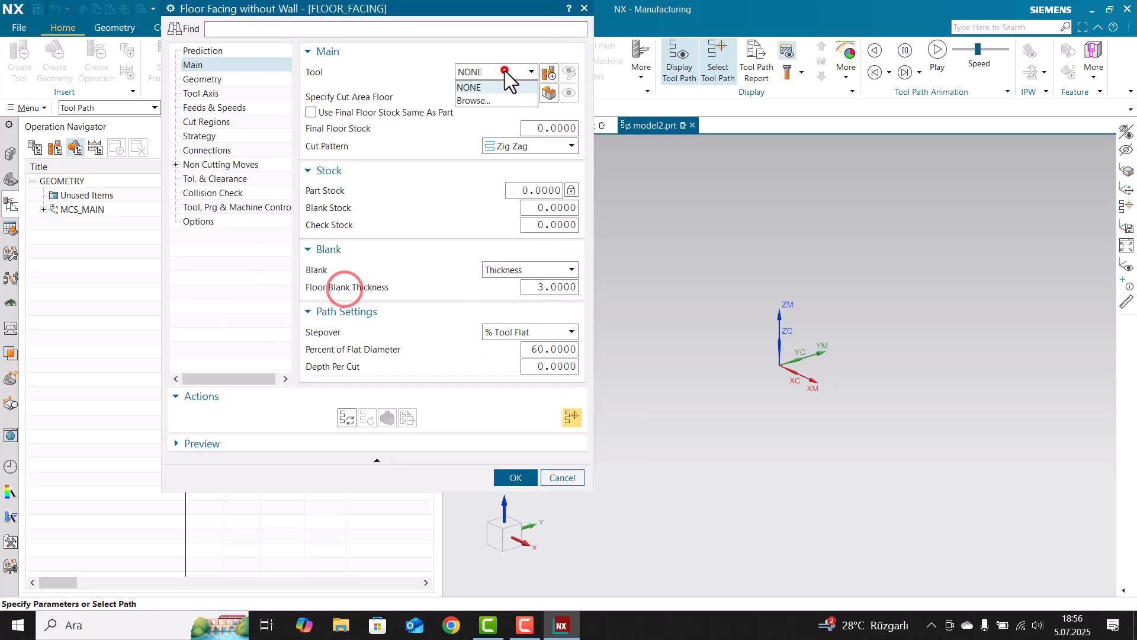
{"action": "left_click", "coordinate": [491, 101]}
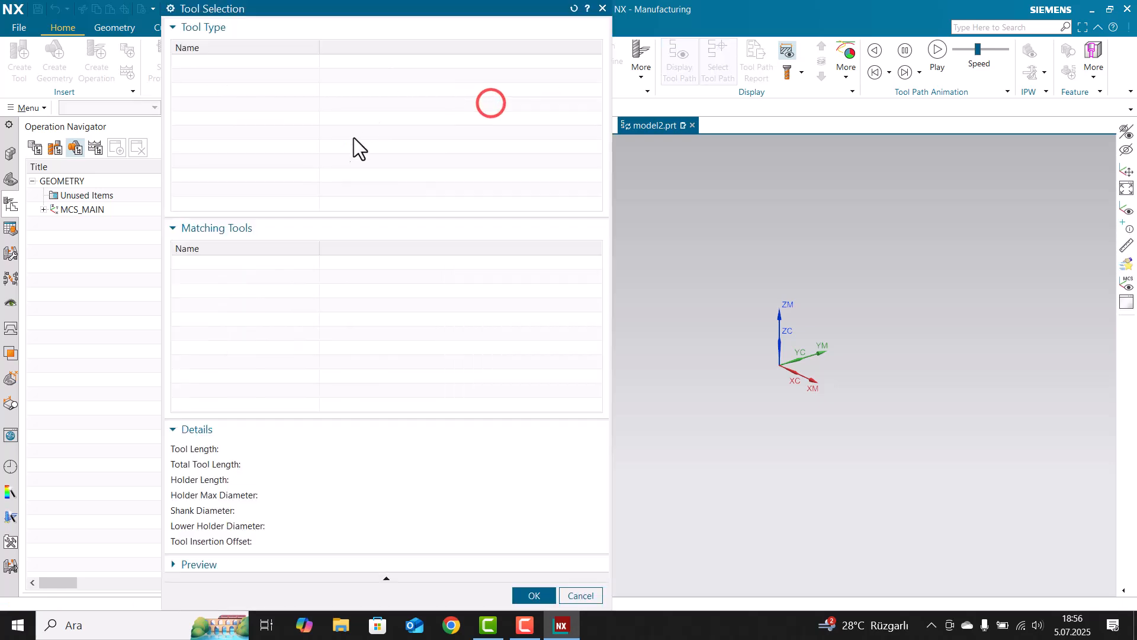
{"action": "left_click", "coordinate": [578, 587]}
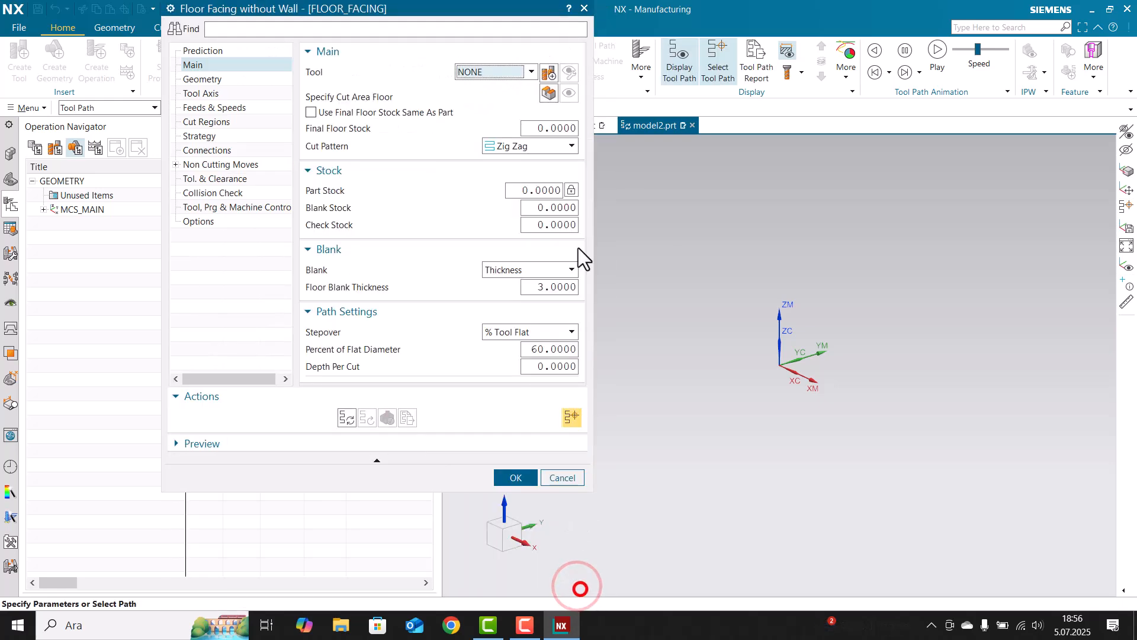
Retrieve the 16_PARMAK_FREZE tool from the library's Milling class for the floor facing operation.
{"action": "left_click", "coordinate": [549, 71]}
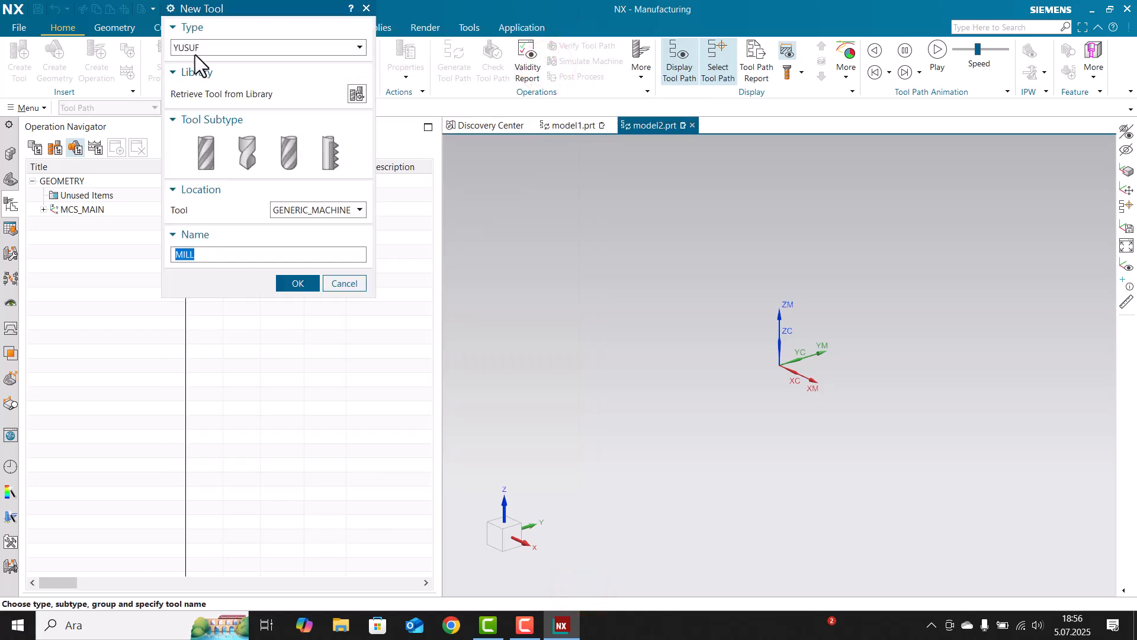
{"action": "left_click", "coordinate": [355, 95]}
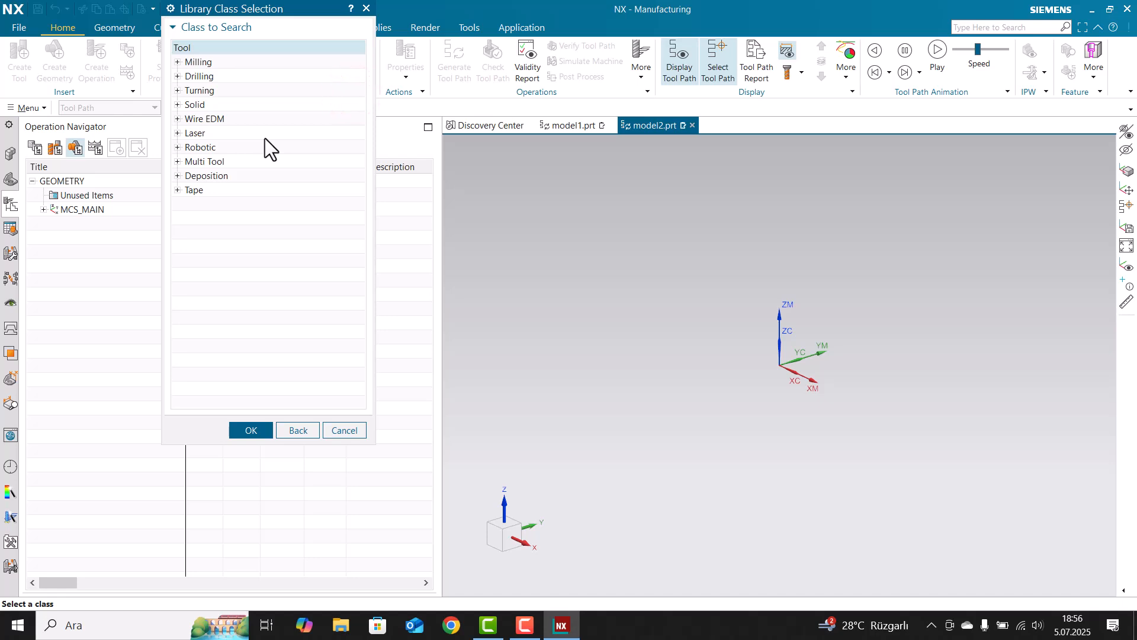
{"action": "double_click", "coordinate": [205, 62]}
{"action": "left_click", "coordinate": [334, 107]}
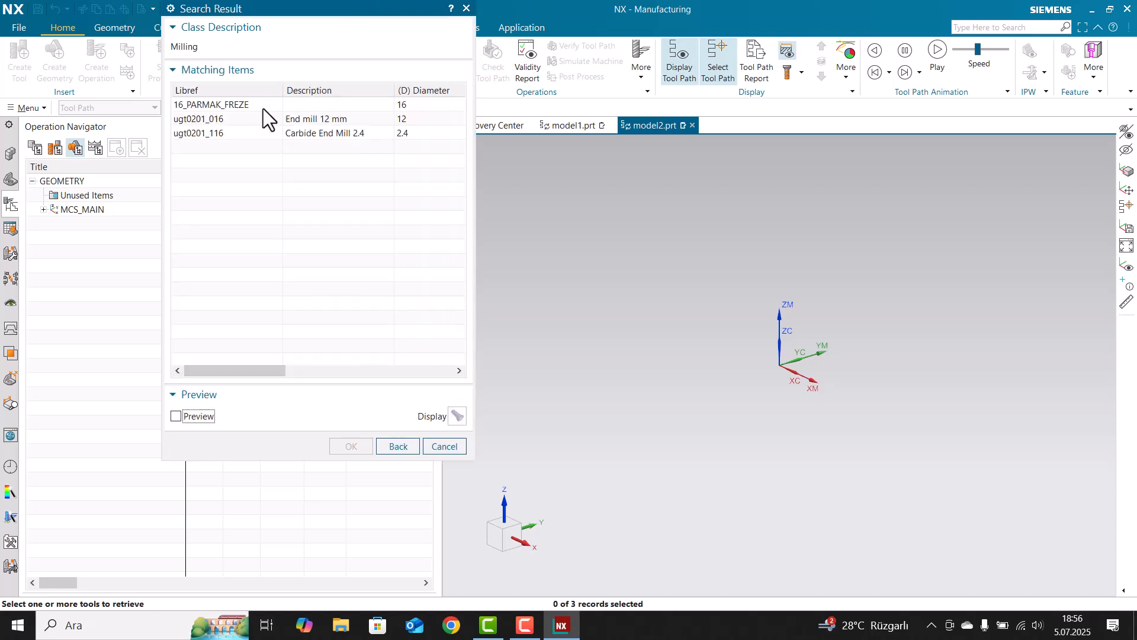
{"action": "left_click", "coordinate": [208, 105]}
{"action": "left_click", "coordinate": [356, 447]}
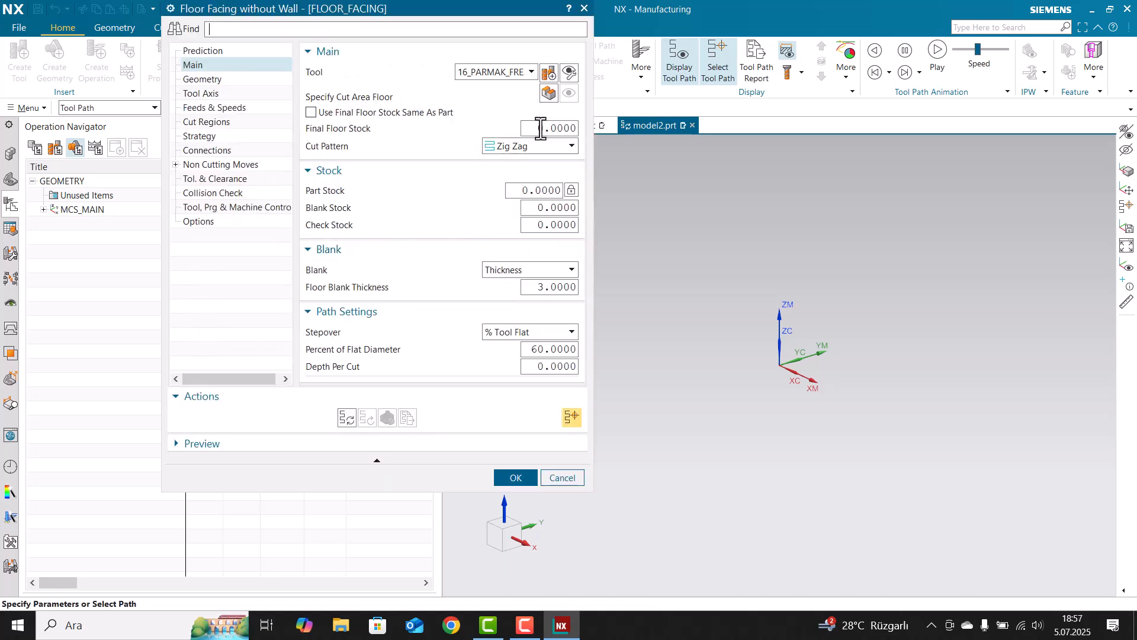
Review the retrieved tool's dimensions and numbers, and accept the floor facing operation.
{"action": "left_click", "coordinate": [569, 74]}
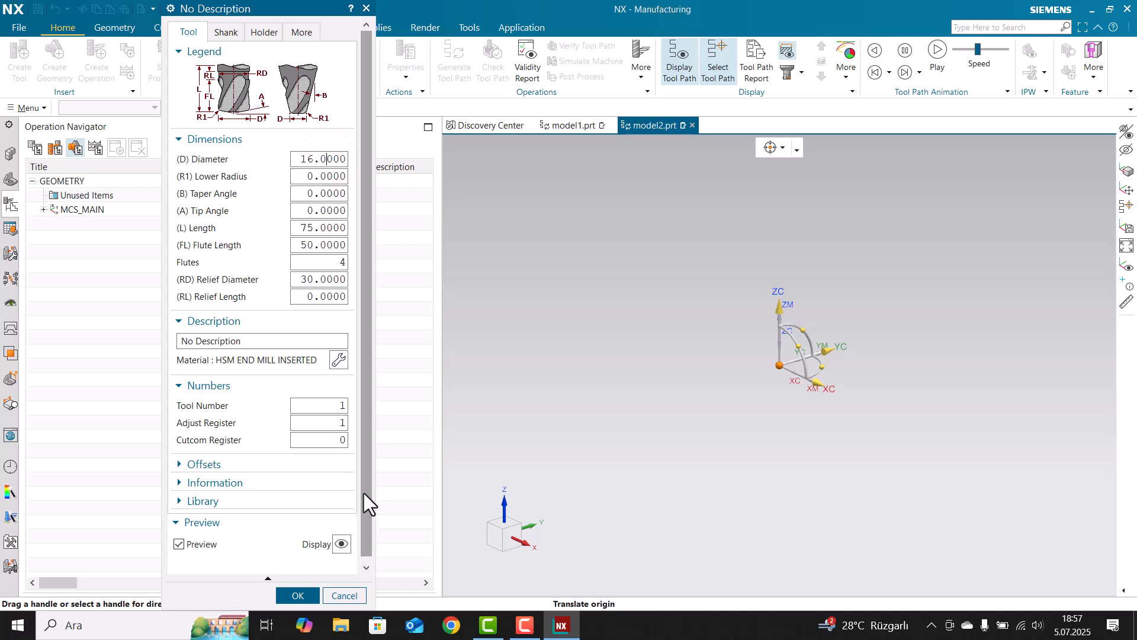
{"action": "left_click", "coordinate": [296, 595]}
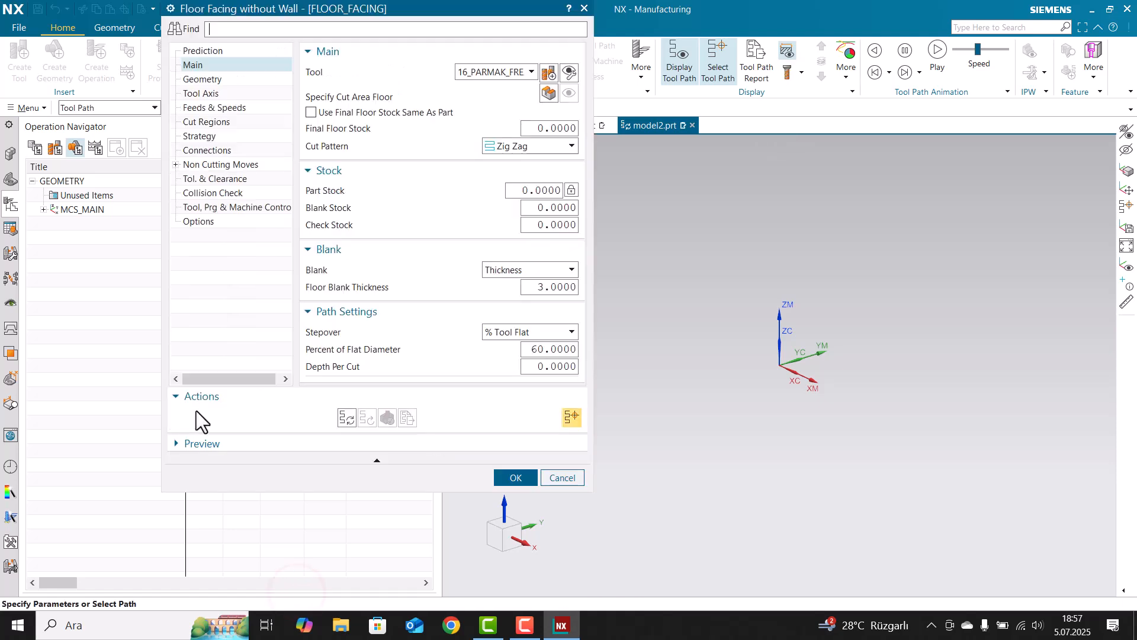
{"action": "middle_click", "coordinate": [207, 308]}
{"action": "left_click", "coordinate": [153, 285]}
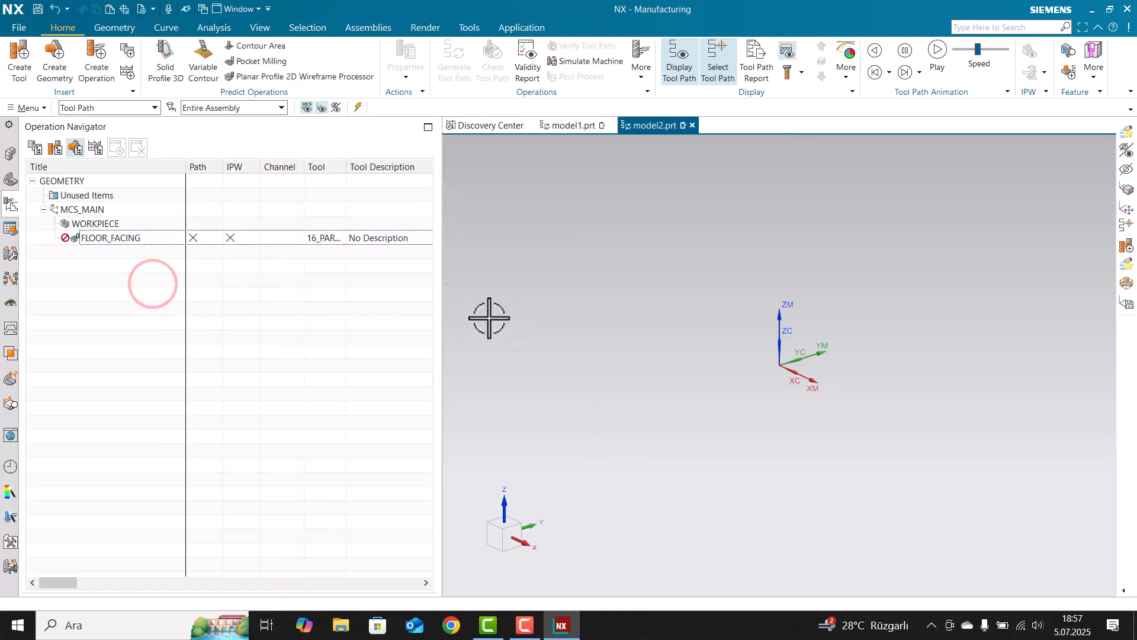
Move the FLOOR_FACING operation under WORKPIECE in the geometry tree.
{"action": "left_click_drag", "start_coordinate": [126, 239], "coordinate": [126, 223]}
{"action": "left_click", "coordinate": [142, 272]}
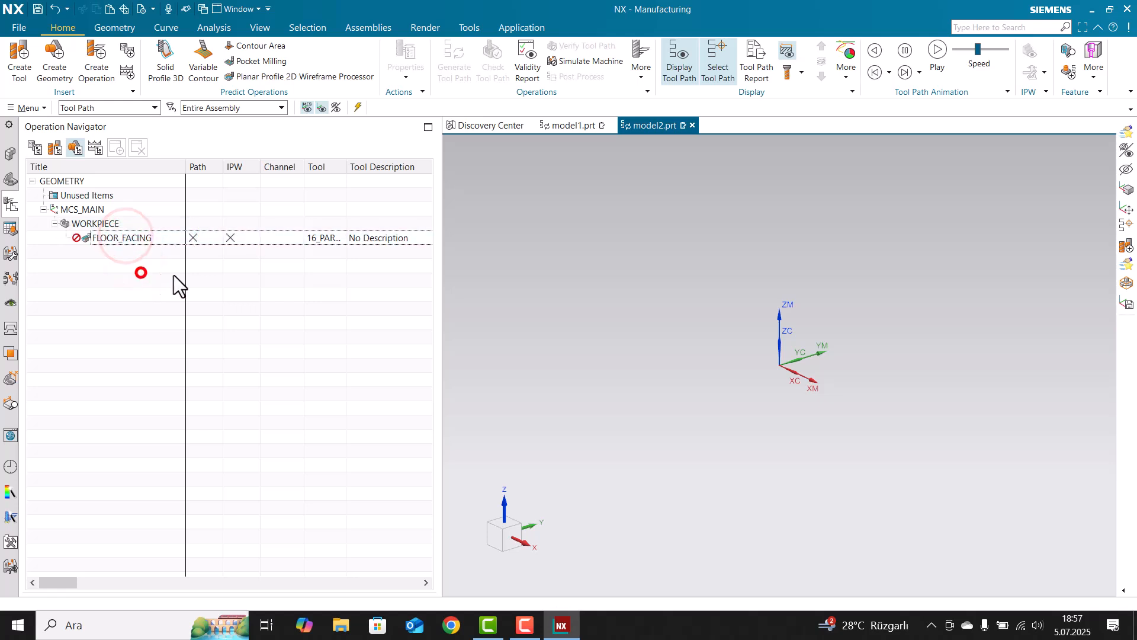
{"action": "left_click", "coordinate": [144, 241]}
{"action": "left_click", "coordinate": [153, 228]}
{"action": "left_click", "coordinate": [154, 245]}
Reopen the FLOOR_FACING operation and create a MILL-subtype tool named 50_TARAMA under GENERIC_MACHINE.
{"action": "double_click", "coordinate": [157, 238]}
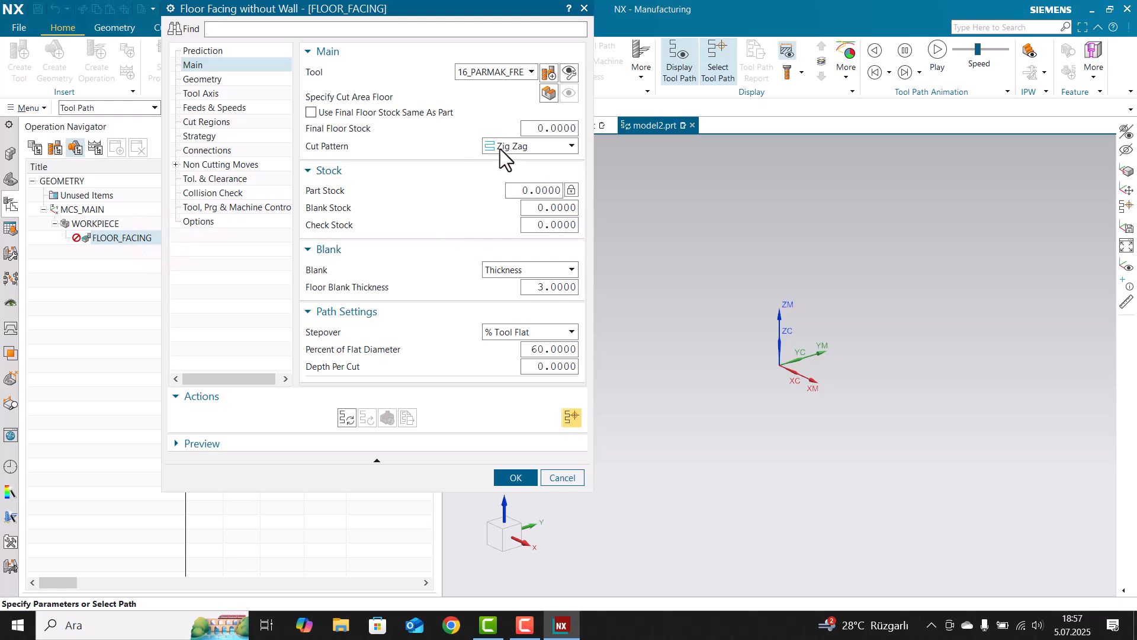
{"action": "left_click", "coordinate": [549, 73]}
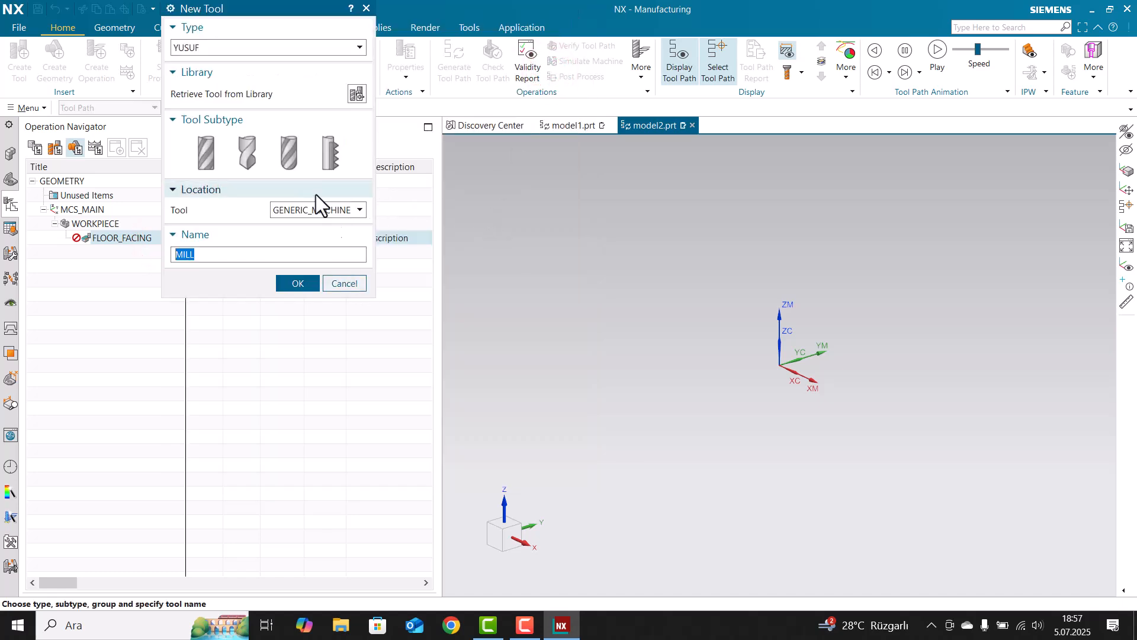
{"action": "left_click", "coordinate": [224, 157]}
{"action": "double_click", "coordinate": [237, 256]}
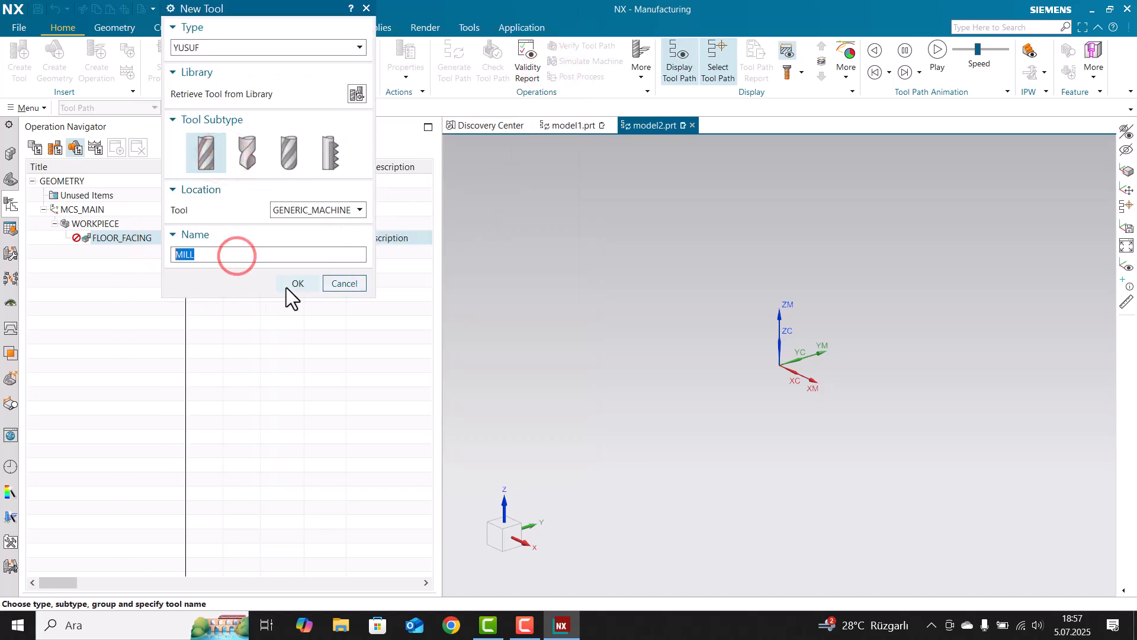
{"action": "type", "text": "50"}
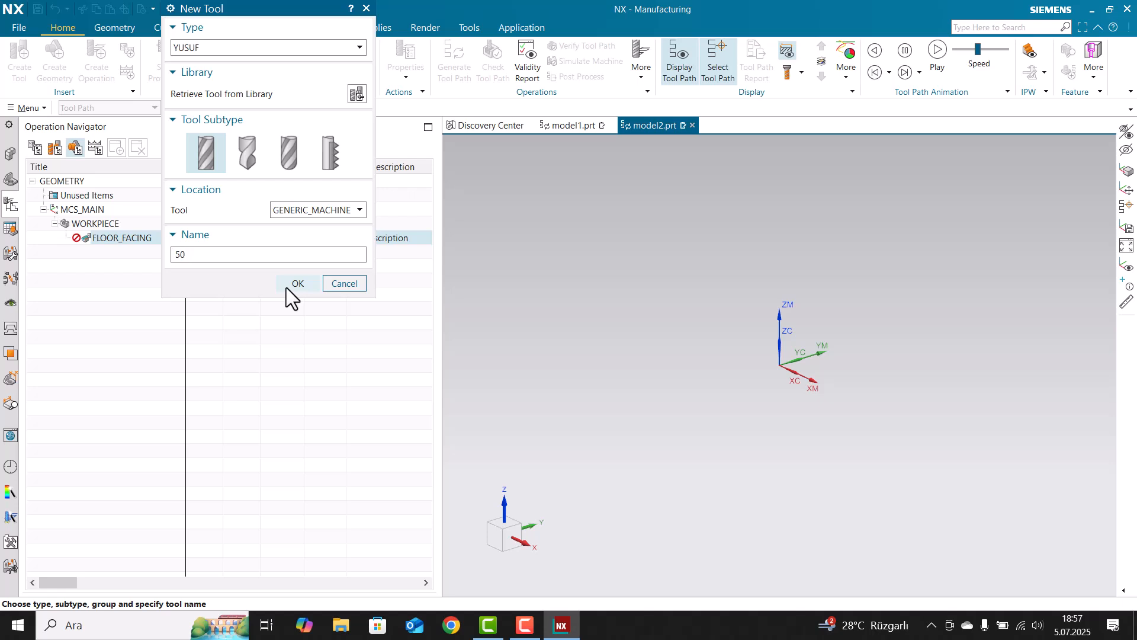
{"action": "type", "text": "_TARAMA"}
{"action": "left_click", "coordinate": [290, 285]}
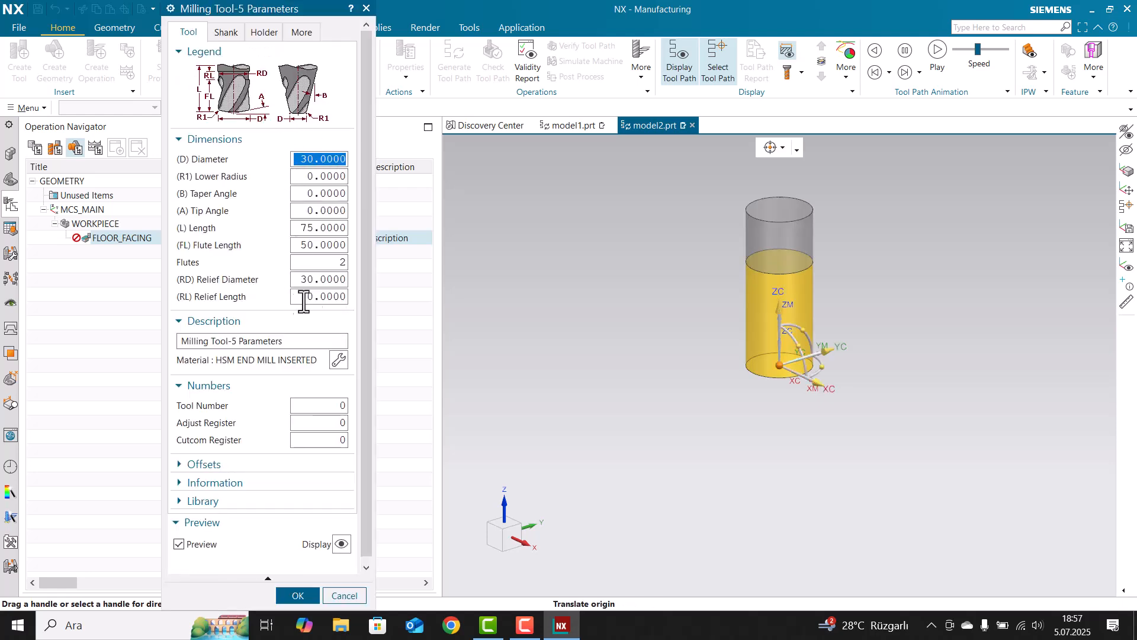
Set the 50_TARAMA tool's diameter to 50 and its number of flutes to 5.
{"action": "key", "text": "Return"}
{"action": "left_click", "coordinate": [330, 268]}
{"action": "left_click_drag", "start_coordinate": [339, 263], "coordinate": [409, 271]}
{"action": "type", "text": "5"}
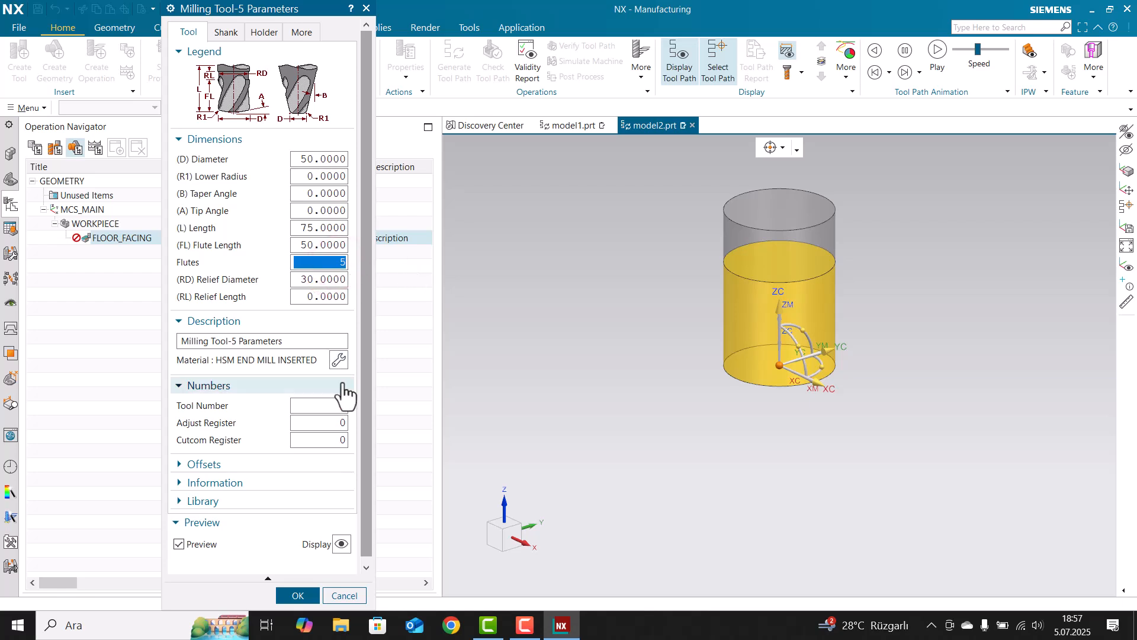
Set the 50_TARAMA tool's tool number and adjust register to 2.
{"action": "left_click", "coordinate": [339, 406]}
{"action": "type", "text": "2"}
{"action": "left_click", "coordinate": [335, 421]}
{"action": "type", "text": "2"}
Define a shank for the 50_TARAMA tool and set its taper length to 0.
{"action": "left_click", "coordinate": [229, 32]}
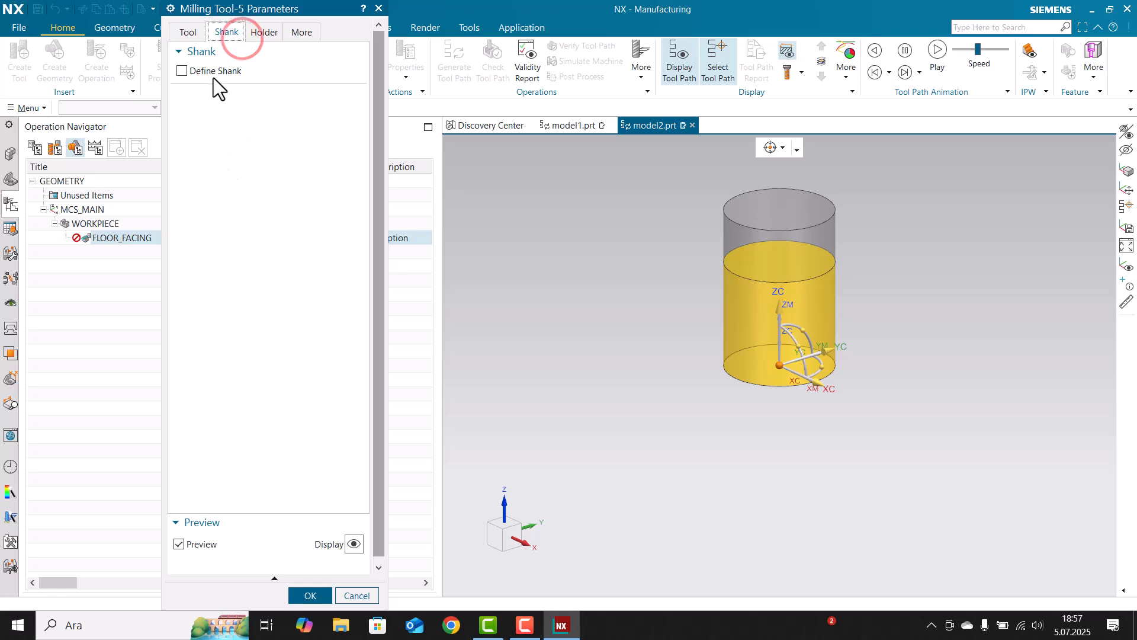
{"action": "left_click", "coordinate": [212, 71]}
{"action": "scroll", "coordinate": [619, 288], "scroll_direction": "up", "scroll_amount": 5}
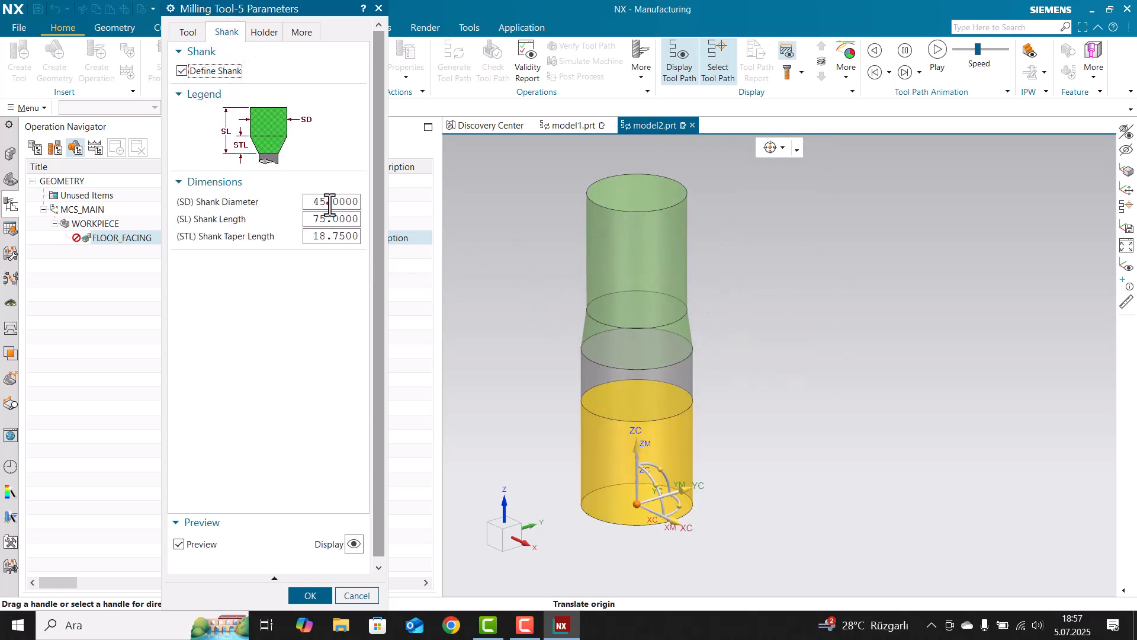
{"action": "double_click", "coordinate": [331, 235]}
{"action": "type", "text": "0"}
{"action": "key", "text": "Return"}
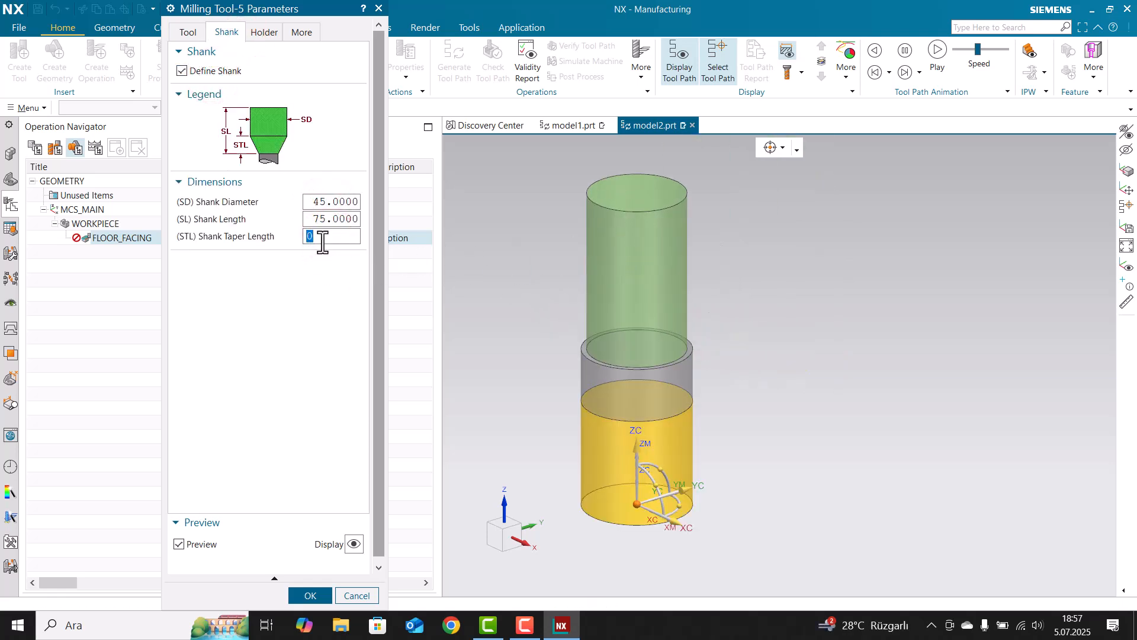
Set the 50_TARAMA tool's shank diameter to 60.
{"action": "double_click", "coordinate": [326, 202]}
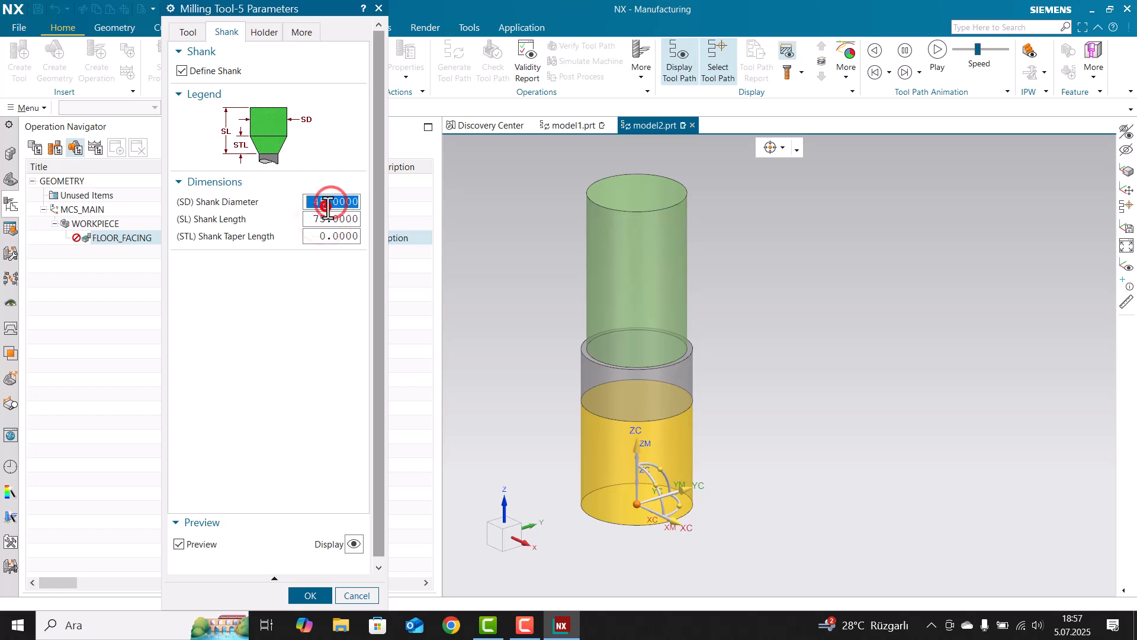
{"action": "type", "text": "60"}
{"action": "key", "text": "Return"}
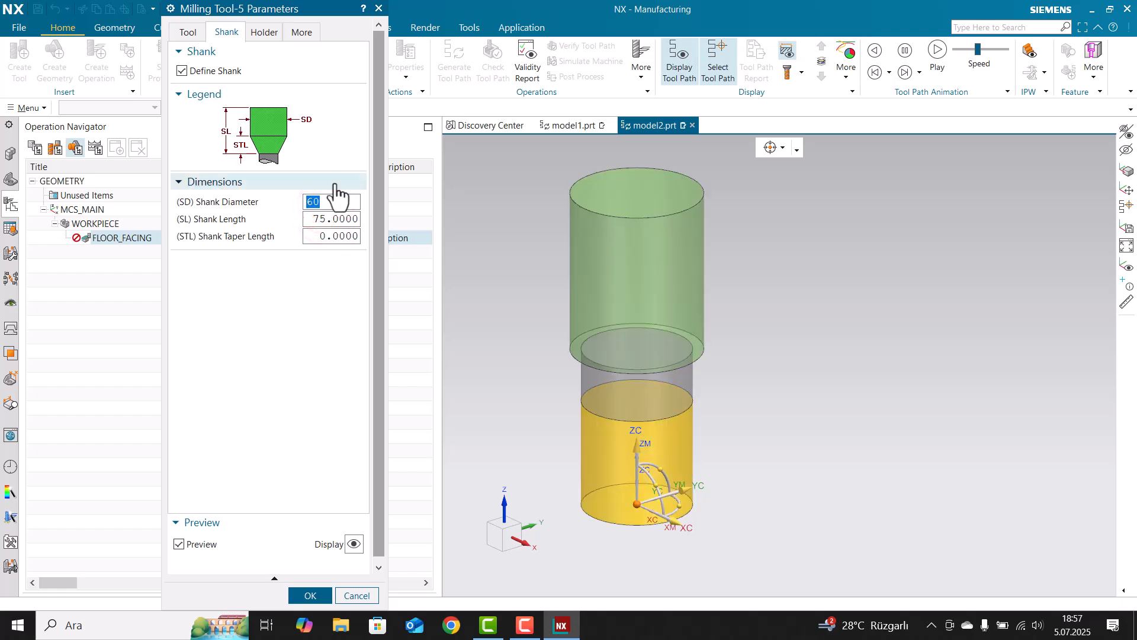
Define the tool's first holder step with lower diameter 60, length 40 and upper diameter 80.
{"action": "left_click", "coordinate": [265, 32]}
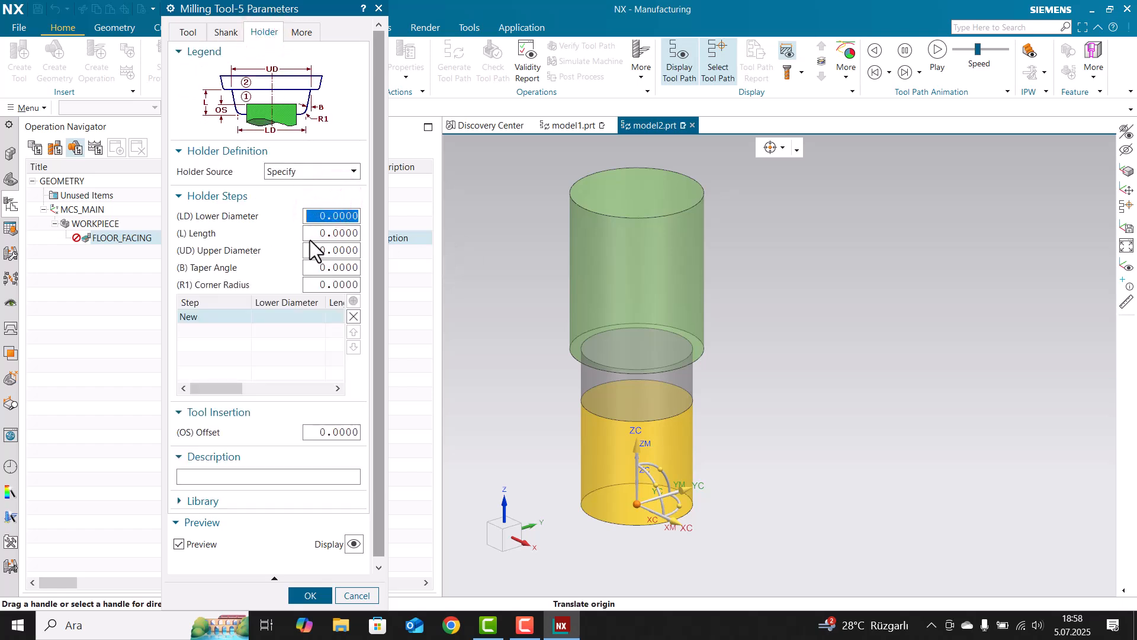
{"action": "key", "text": "Return"}
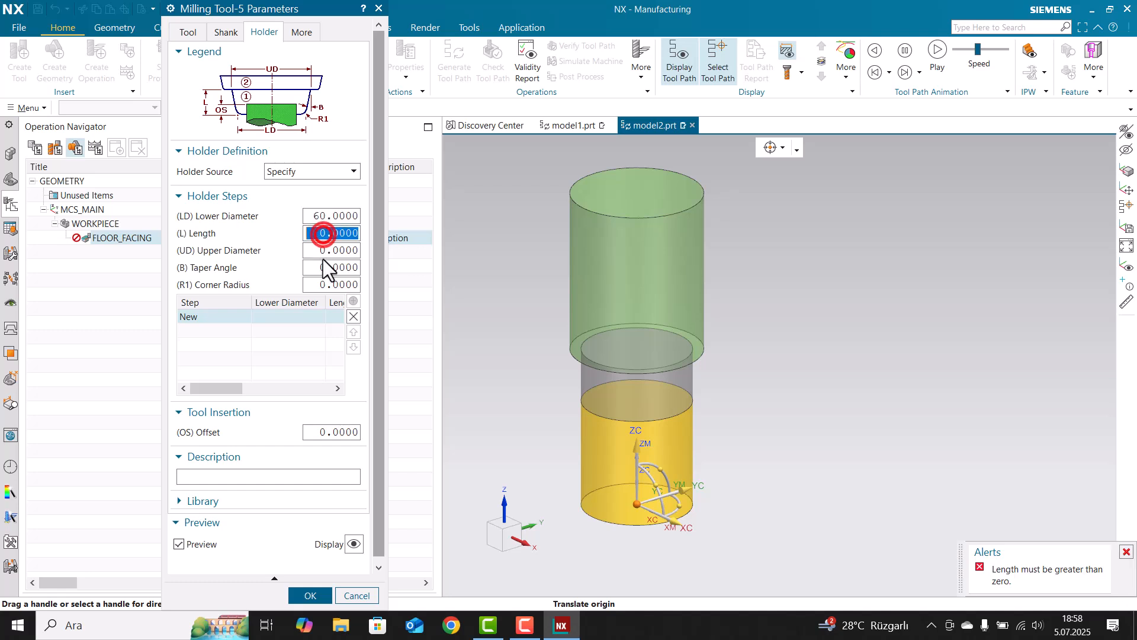
{"action": "type", "text": "40"}
{"action": "key", "text": "Return"}
{"action": "scroll", "coordinate": [647, 294], "scroll_direction": "down", "scroll_amount": 3}
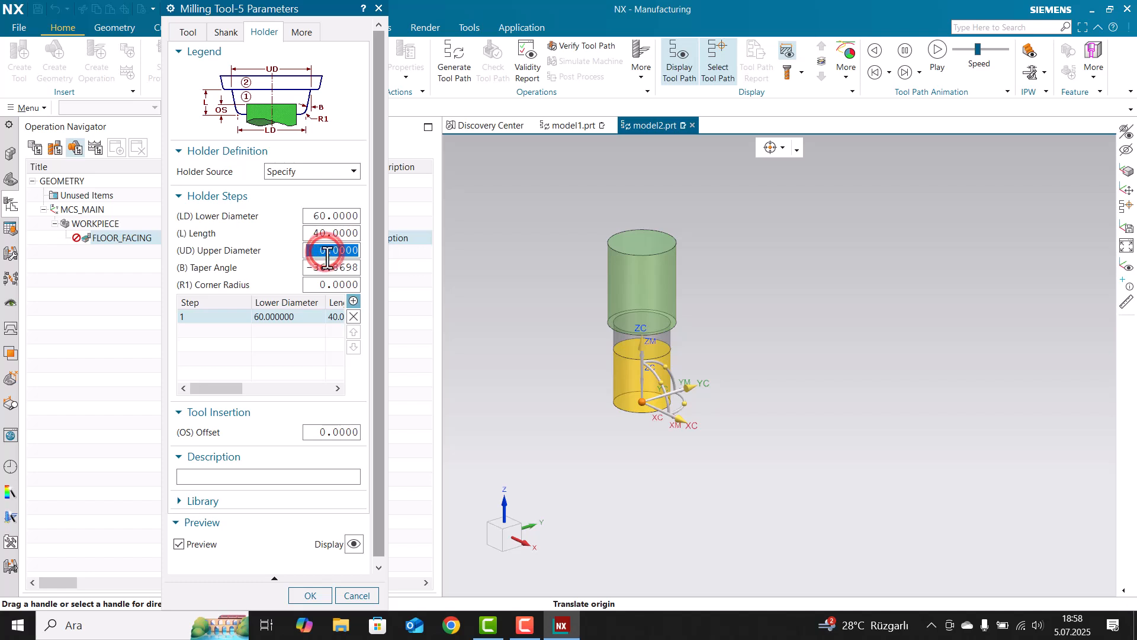
{"action": "type", "text": "80"}
{"action": "key", "text": "Return"}
{"action": "scroll", "coordinate": [634, 238], "scroll_direction": "down", "scroll_amount": 2}
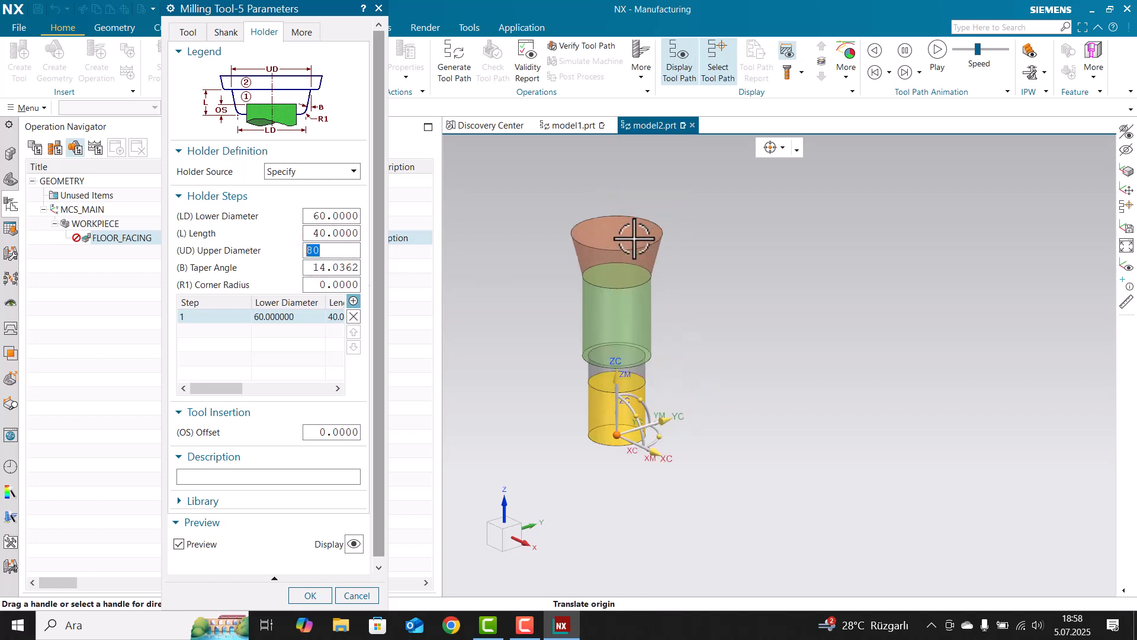
{"action": "scroll", "coordinate": [634, 239], "scroll_direction": "up", "scroll_amount": 4}
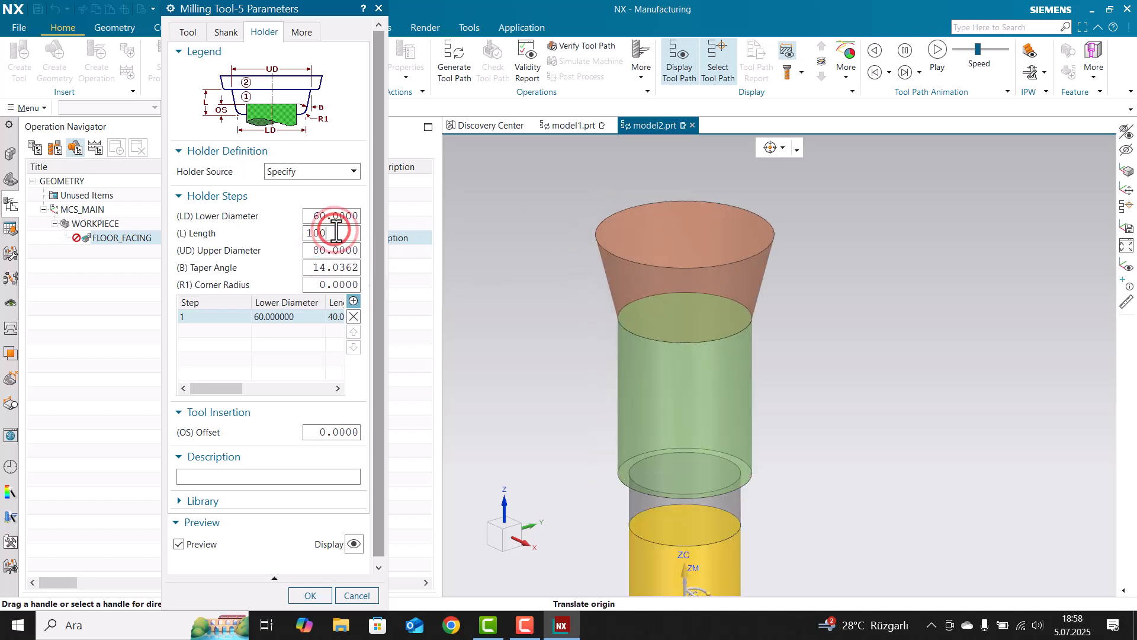
Set the first holder step's length to 100.
{"action": "left_click", "coordinate": [335, 231]}
{"action": "type", "text": "100"}
{"action": "key", "text": "Return"}
{"action": "scroll", "coordinate": [560, 283], "scroll_direction": "down", "scroll_amount": 4}
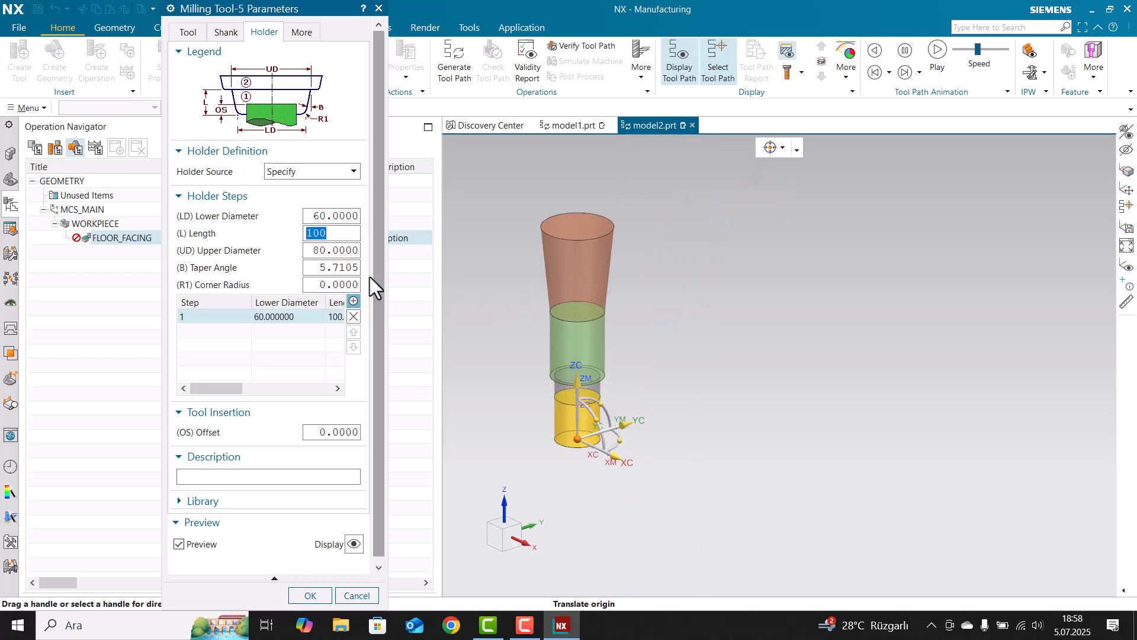
Remove the shank definition from the 50_TARAMA tool.
{"action": "left_click", "coordinate": [226, 32]}
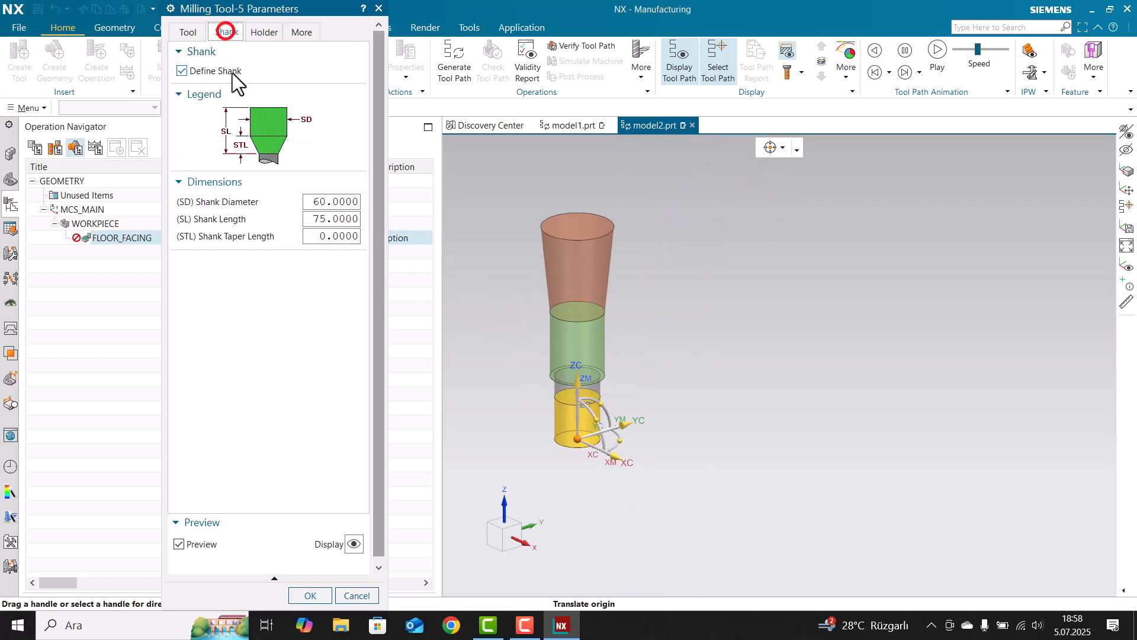
{"action": "left_click", "coordinate": [201, 70]}
{"action": "left_click", "coordinate": [265, 32]}
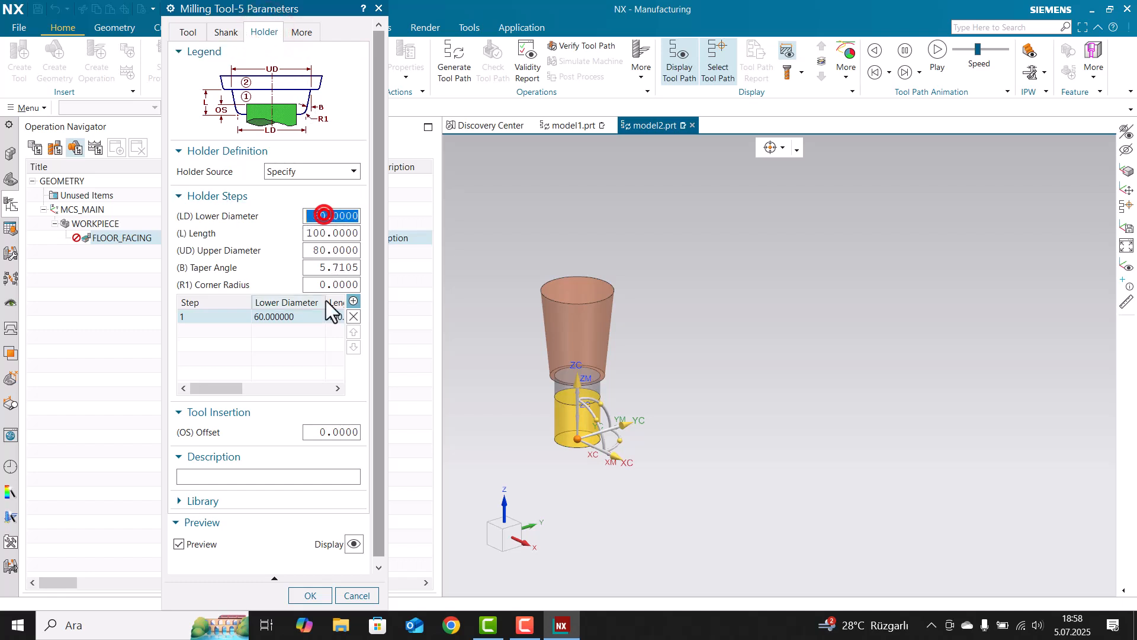
Add a second holder step above the first and set its lower diameter to 100.
{"action": "scroll", "coordinate": [532, 320], "scroll_direction": "down", "scroll_amount": 1}
{"action": "scroll", "coordinate": [525, 336], "scroll_direction": "up", "scroll_amount": 2}
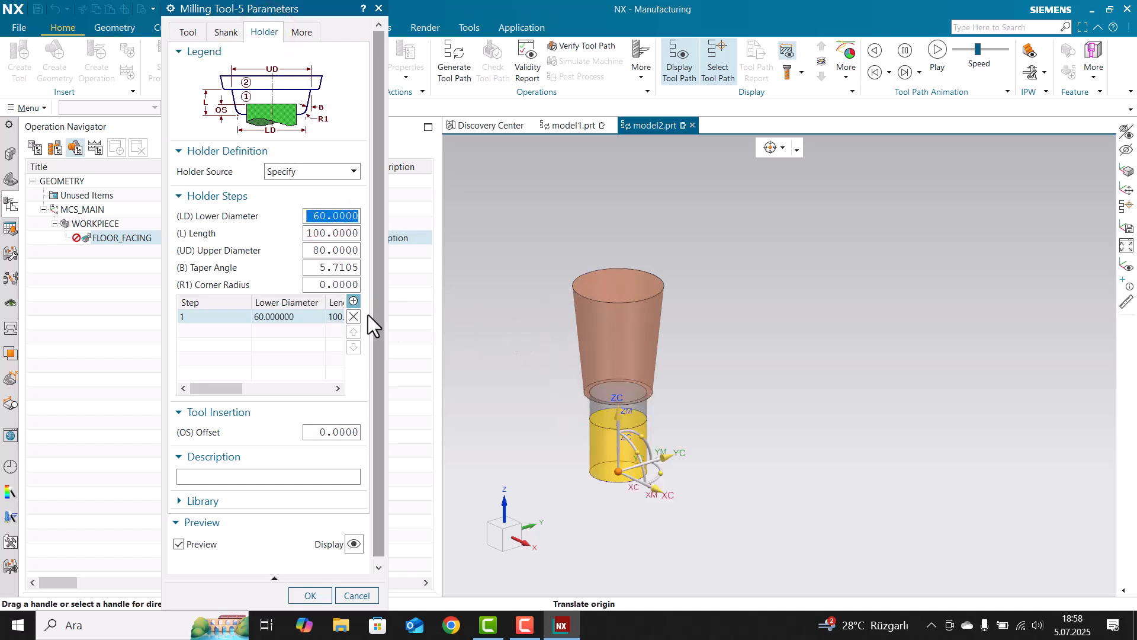
{"action": "left_click", "coordinate": [354, 302]}
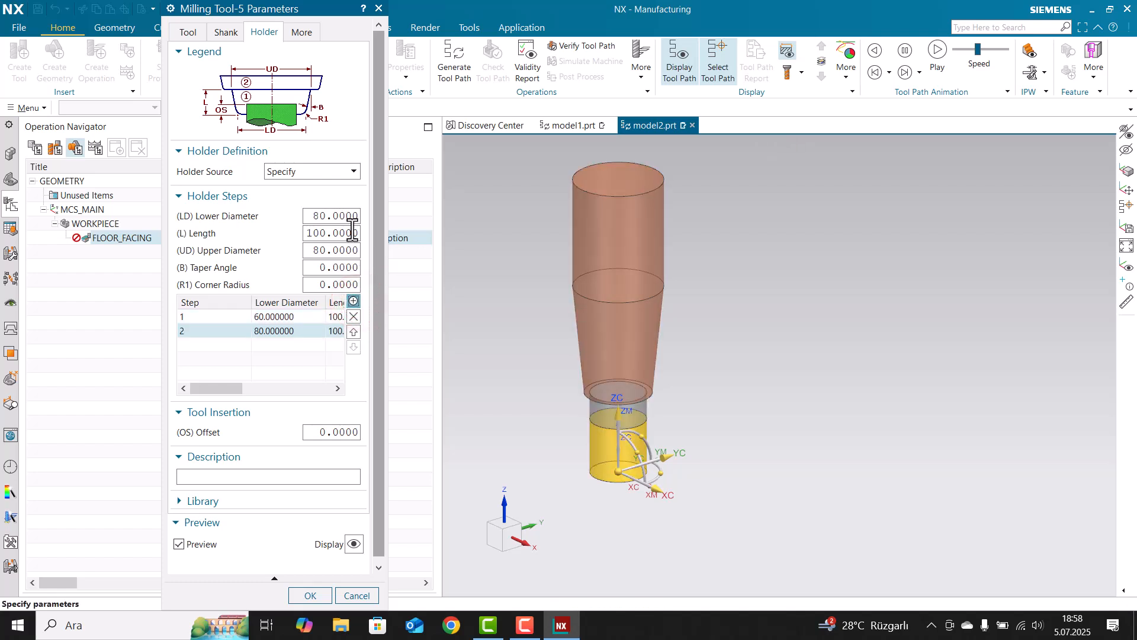
{"action": "type", "text": "100"}
{"action": "key", "text": "Return"}
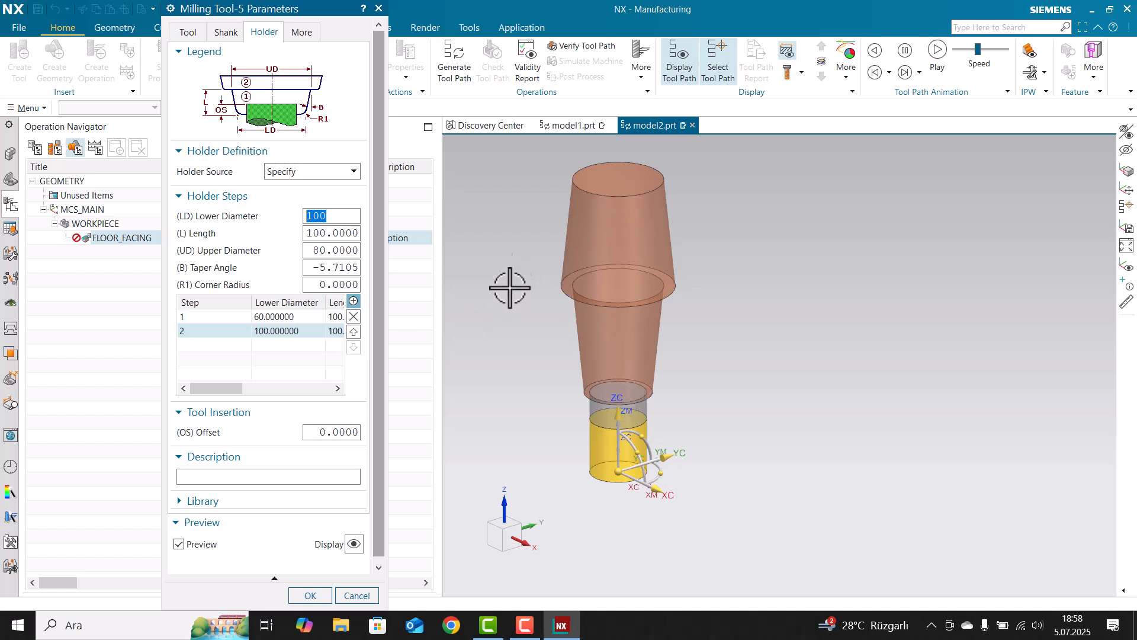
Enter 50_TARAMA as the tool's library reference and enable exporting the tool part file.
{"action": "left_click", "coordinate": [187, 33]}
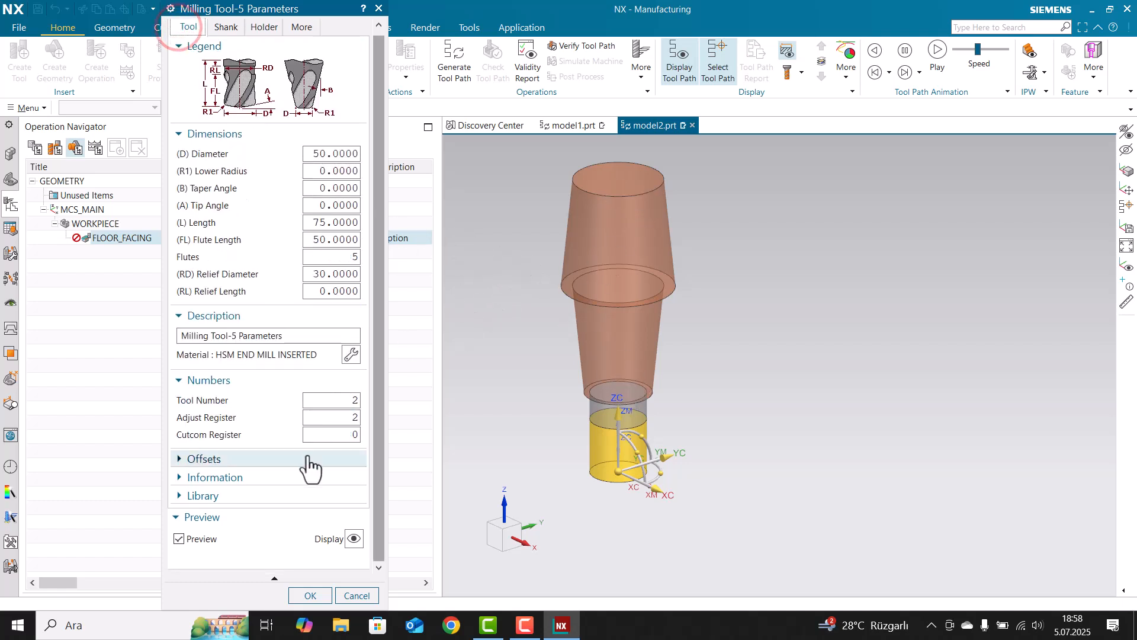
{"action": "left_click", "coordinate": [255, 494]}
{"action": "left_click", "coordinate": [223, 521]}
{"action": "type", "text": "50_TAR"}
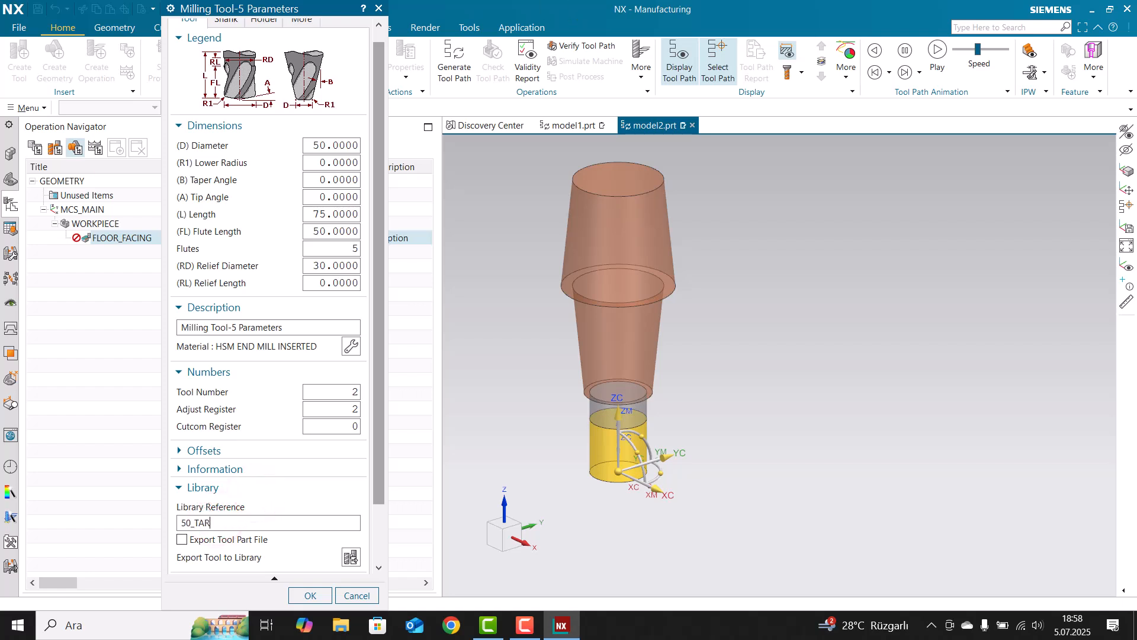
{"action": "type", "text": "AMA"}
{"action": "left_click", "coordinate": [222, 537]}
{"action": "scroll", "coordinate": [320, 534], "scroll_direction": "down", "scroll_amount": 3}
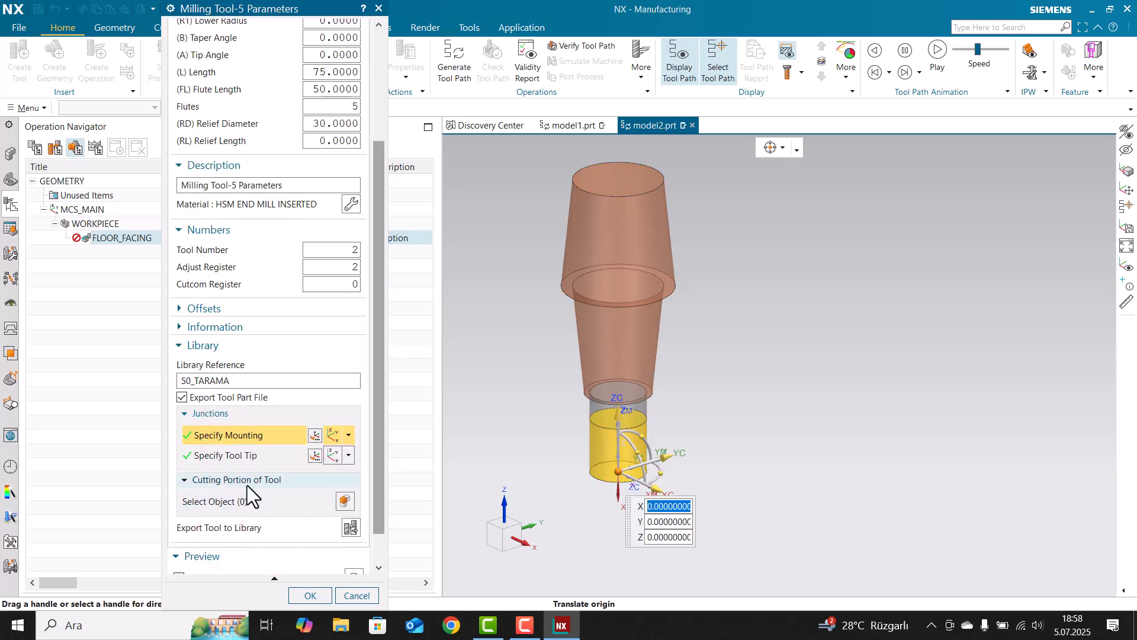
Export the 50_TARAMA tool to the tool library with the holding system left at none.
{"action": "scroll", "coordinate": [268, 499], "scroll_direction": "down", "scroll_amount": 1}
{"action": "left_click", "coordinate": [351, 488]}
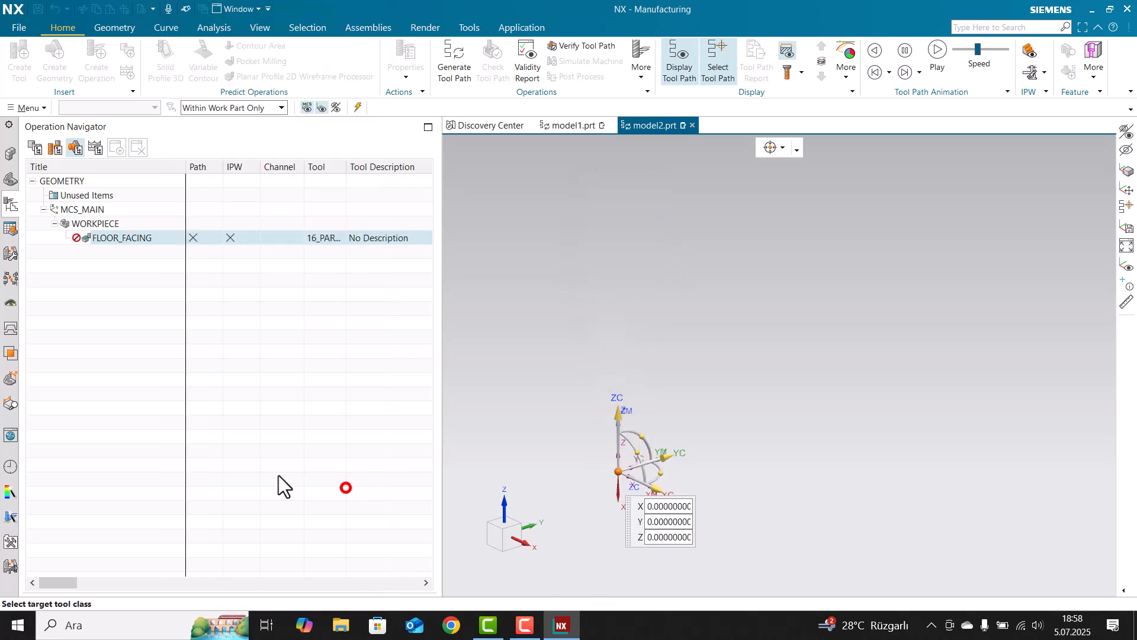
{"action": "left_click", "coordinate": [228, 28]}
{"action": "left_click", "coordinate": [252, 138]}
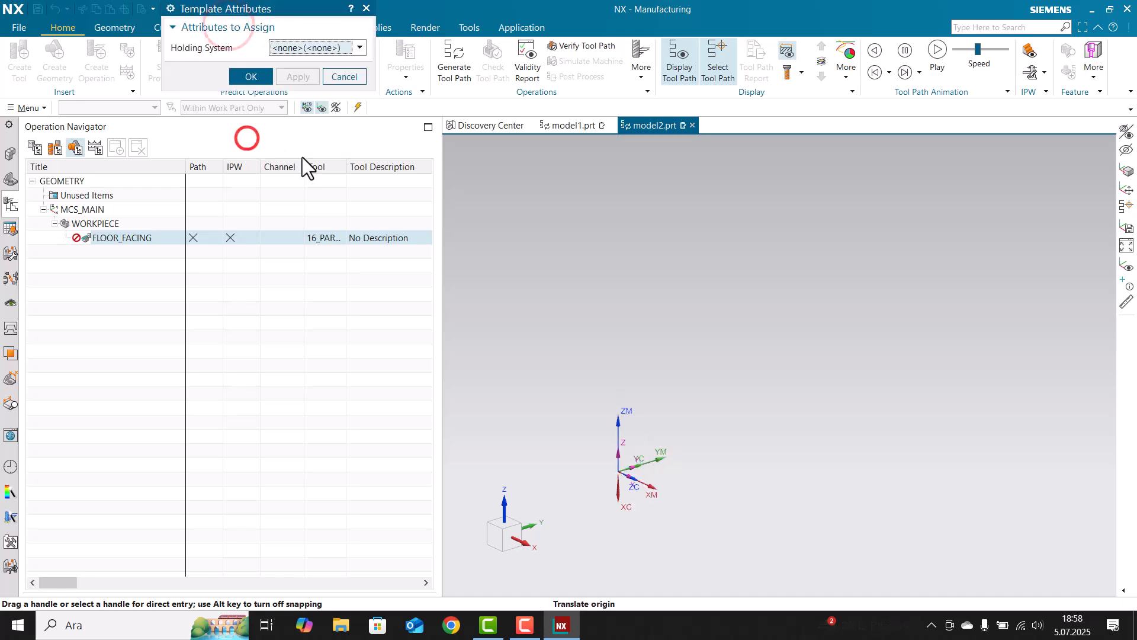
{"action": "left_click", "coordinate": [253, 78]}
{"action": "left_click", "coordinate": [569, 367]}
Accept the 50_TARAMA tool parameters and keep the tool modification for the FLOOR_FACING operation.
{"action": "left_click", "coordinate": [213, 322]}
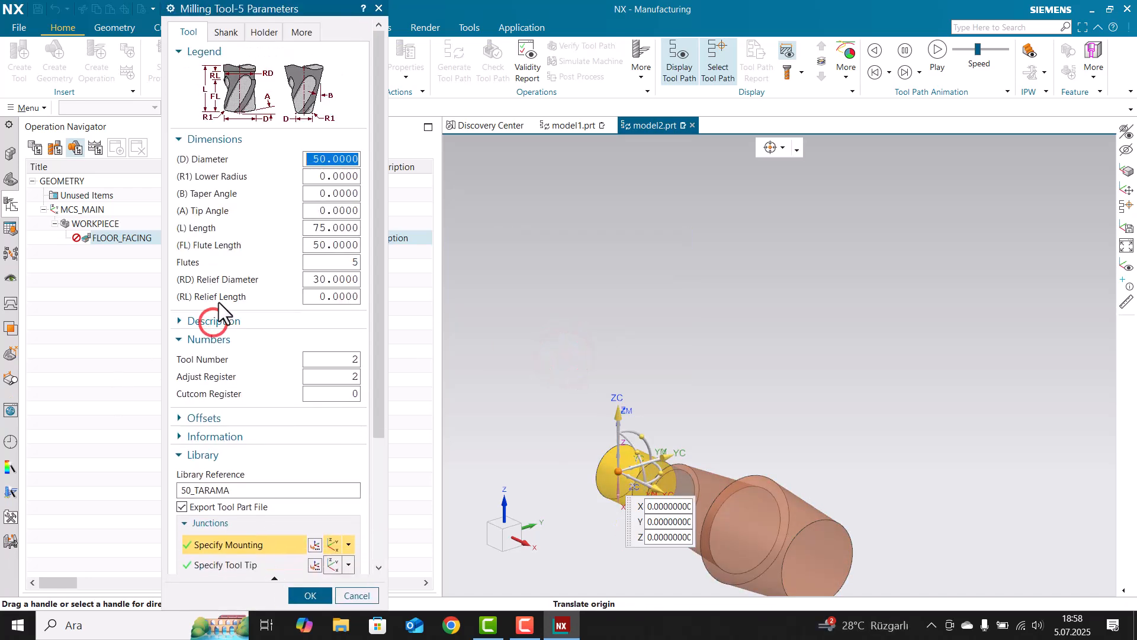
{"action": "middle_click", "coordinate": [245, 356]}
{"action": "left_click", "coordinate": [701, 335]}
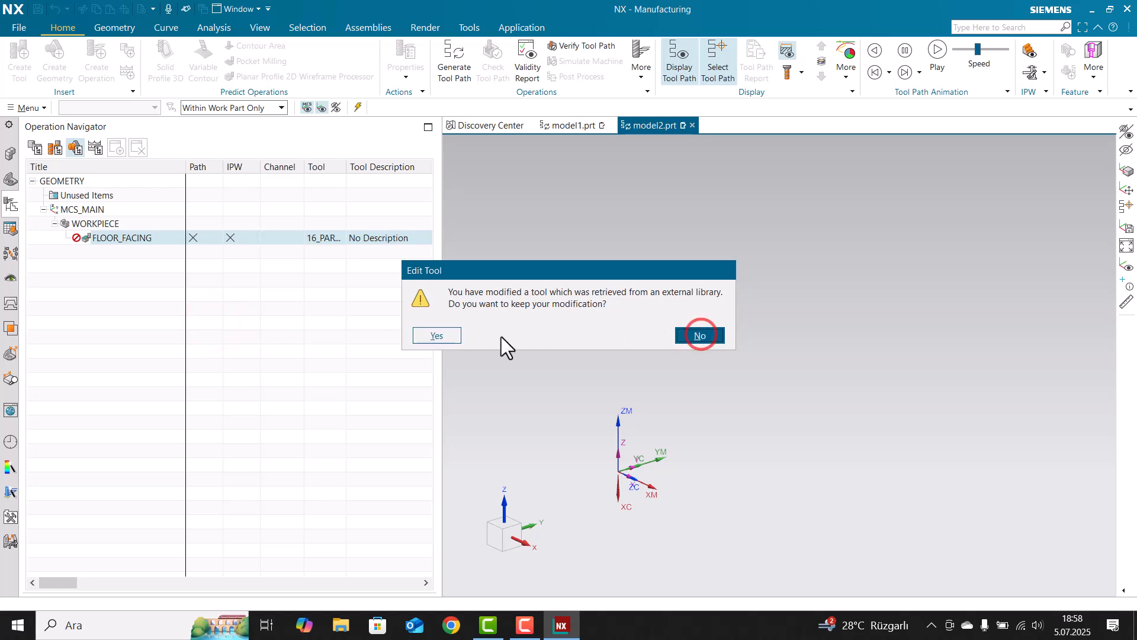
{"action": "left_click", "coordinate": [431, 335]}
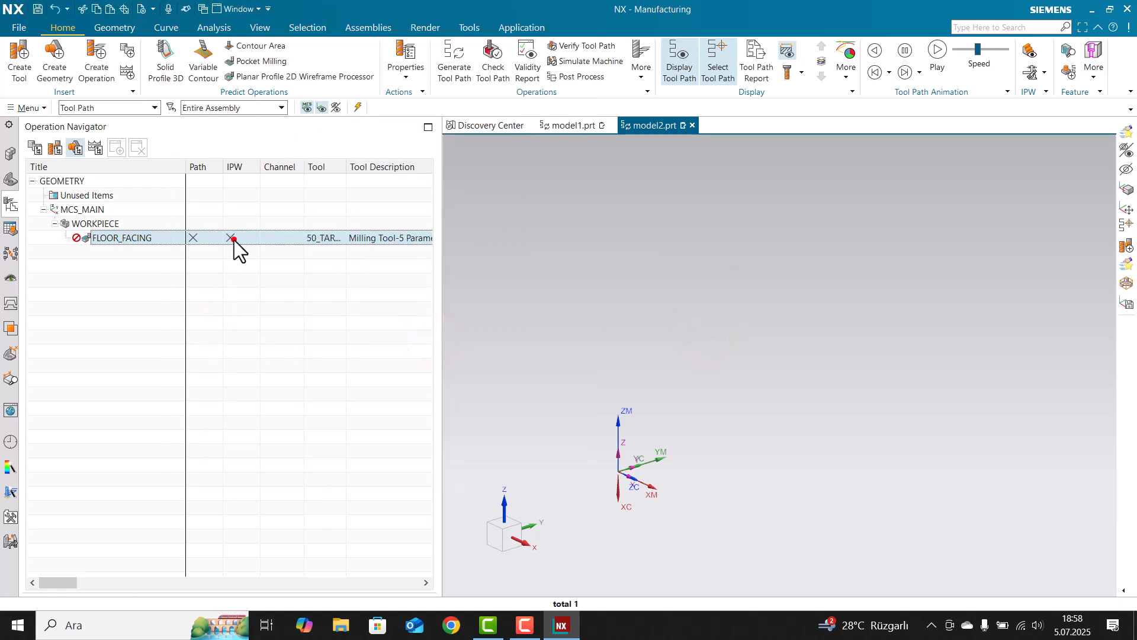
Insert a DRILLING operation under WORKPIECE and open it for editing.
{"action": "right_click", "coordinate": [233, 240]}
{"action": "left_click", "coordinate": [276, 387]}
{"action": "left_click", "coordinate": [356, 392]}
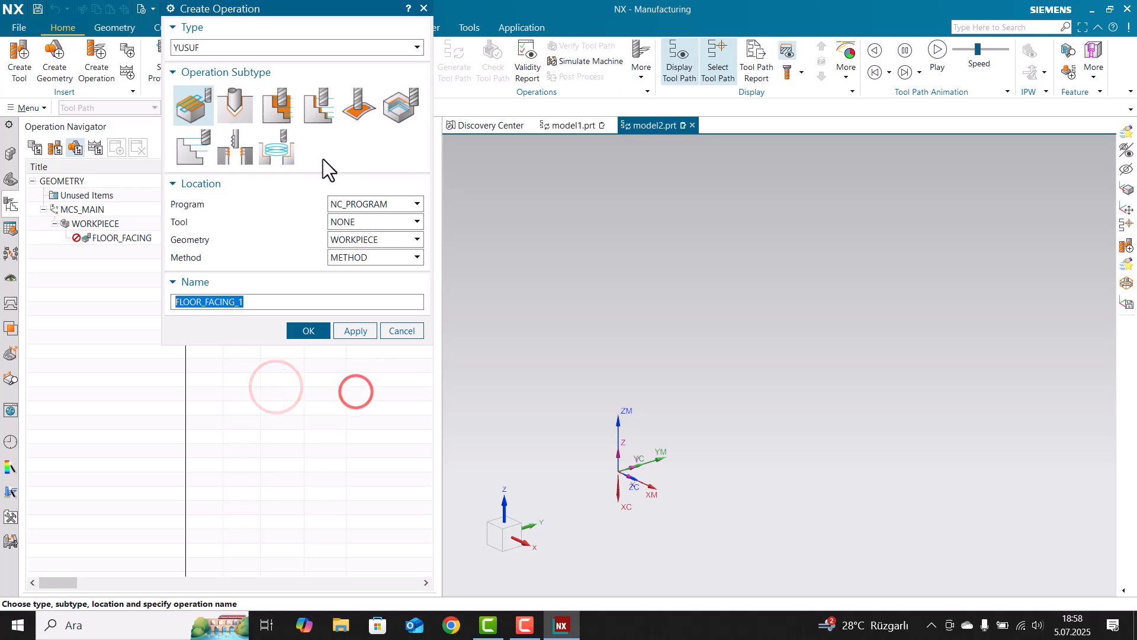
{"action": "left_click", "coordinate": [225, 100]}
{"action": "middle_click", "coordinate": [237, 138]}
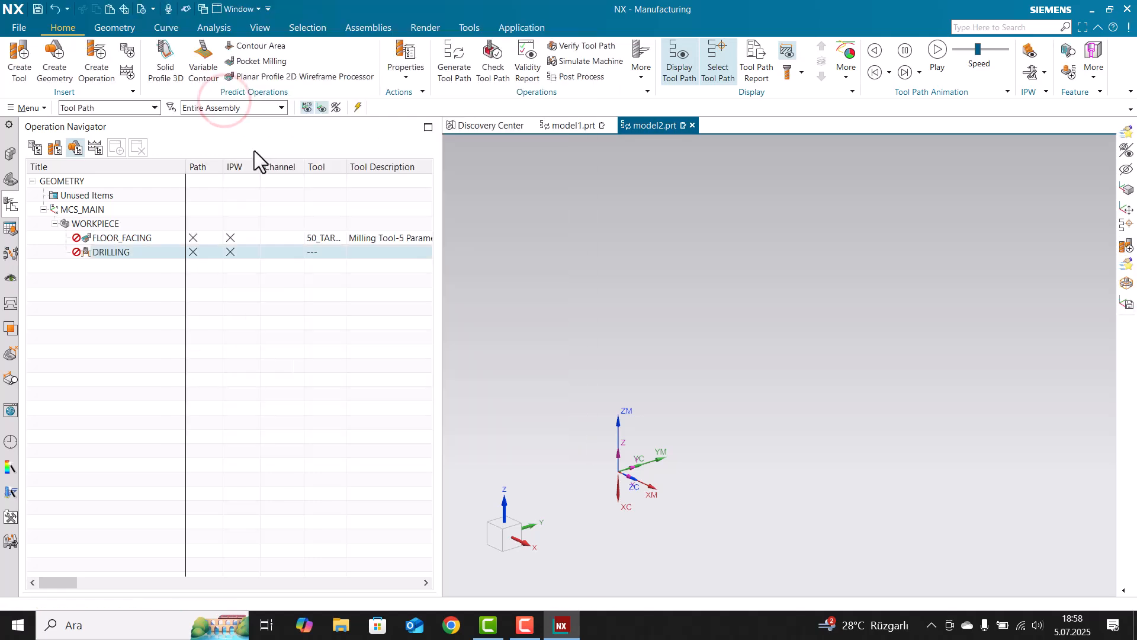
{"action": "double_click", "coordinate": [248, 254]}
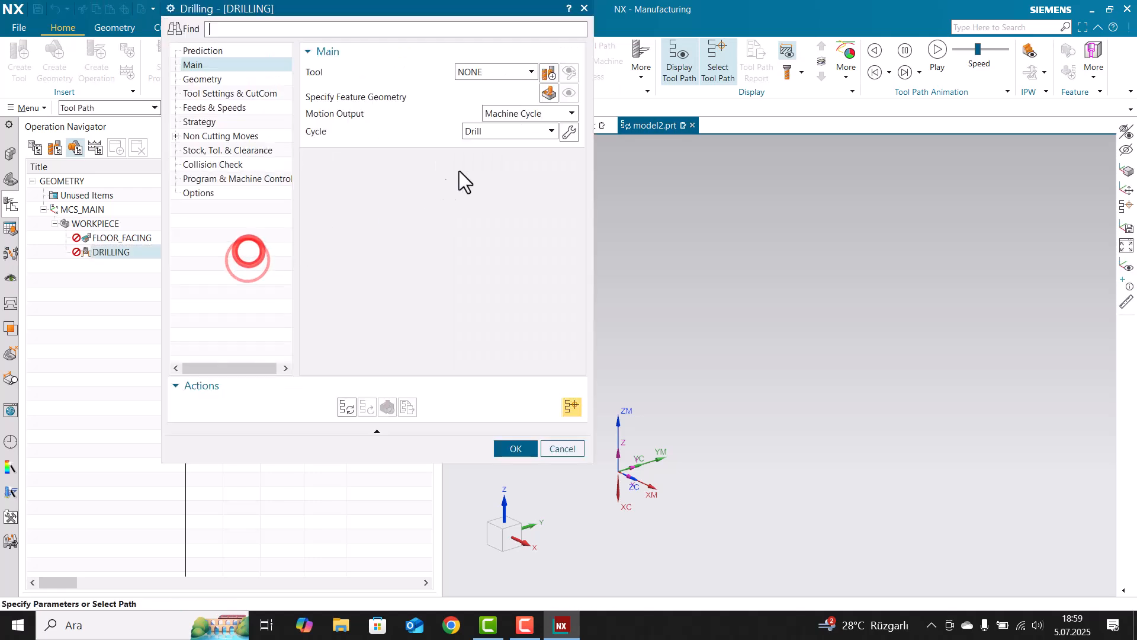
Search the library's milling tools for 50 and retrieve 50_TARAMA into the DRILLING operation.
{"action": "left_click", "coordinate": [548, 72]}
{"action": "left_click", "coordinate": [354, 90]}
{"action": "double_click", "coordinate": [204, 61]}
{"action": "type", "text": "50"}
{"action": "key", "text": "Return"}
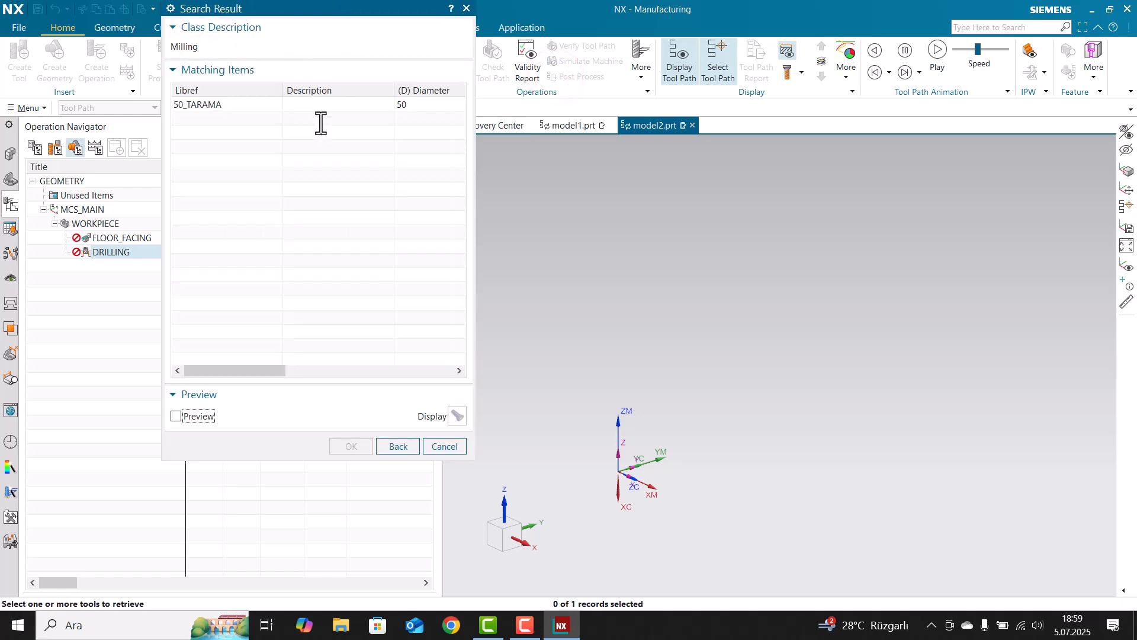
{"action": "double_click", "coordinate": [219, 104]}
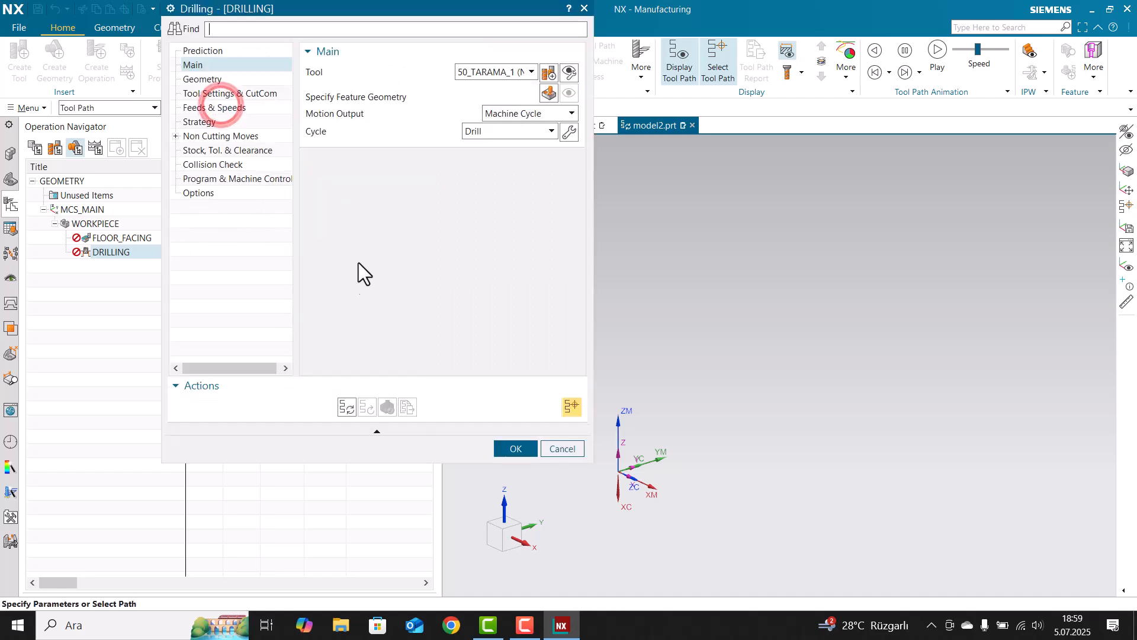
Examine the retrieved tool's dimensions, holder steps and shank settings, and close the tool and operation dialogs.
{"action": "left_click", "coordinate": [570, 73]}
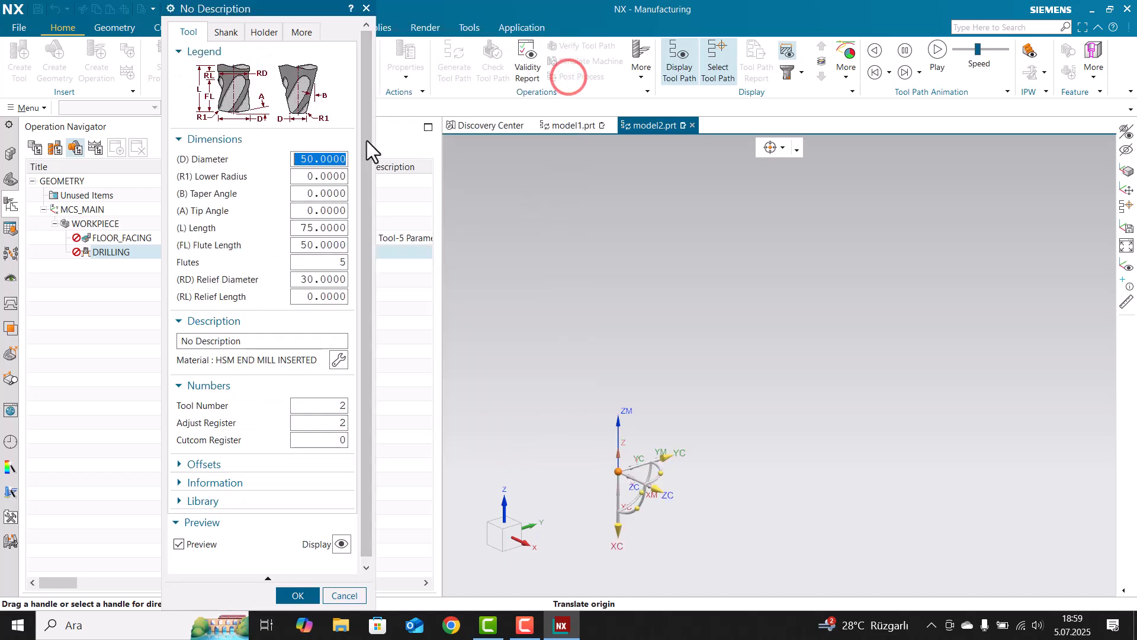
{"action": "left_click", "coordinate": [259, 46]}
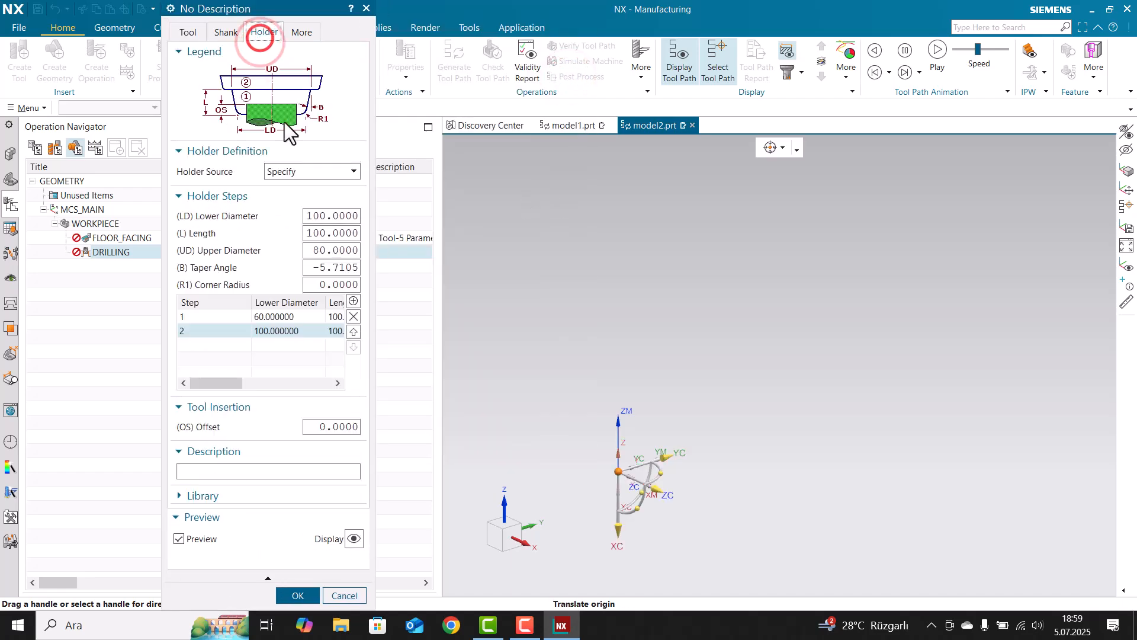
{"action": "left_click", "coordinate": [222, 32]}
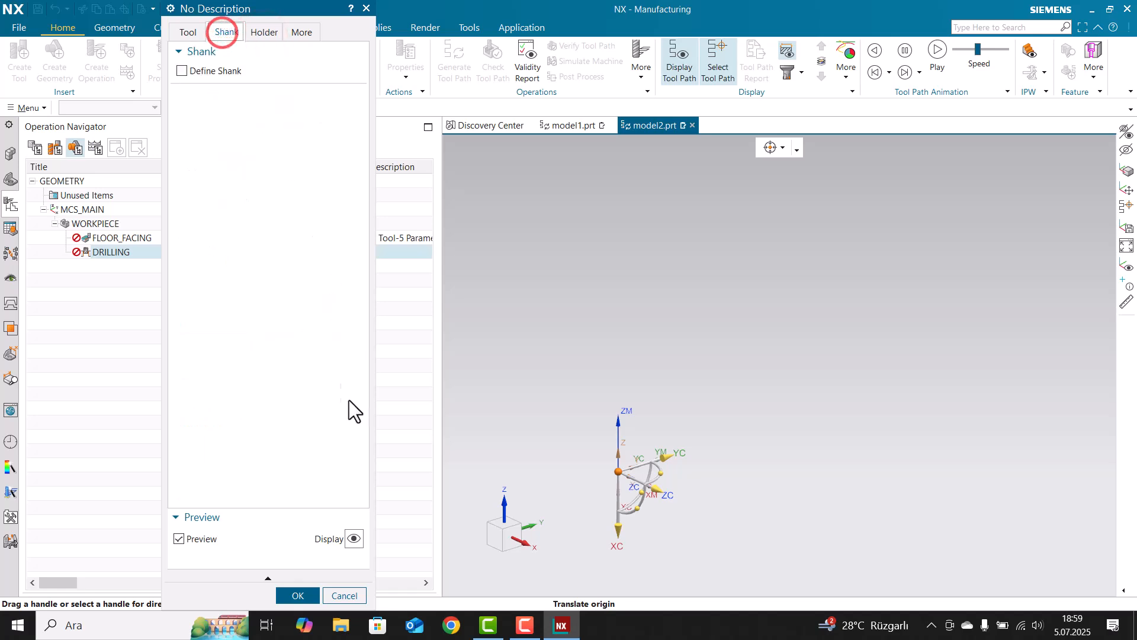
{"action": "key", "text": "Escape"}
{"action": "key", "text": "Escape"}
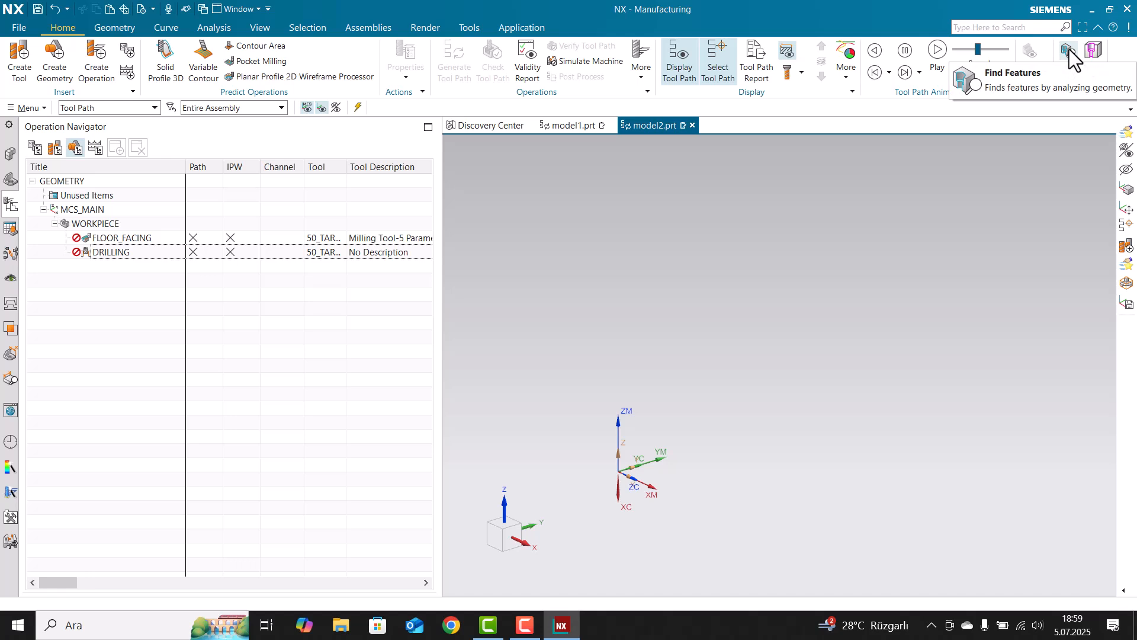
{"action": "left_click", "coordinate": [295, 238]}
{"action": "left_click", "coordinate": [294, 254]}
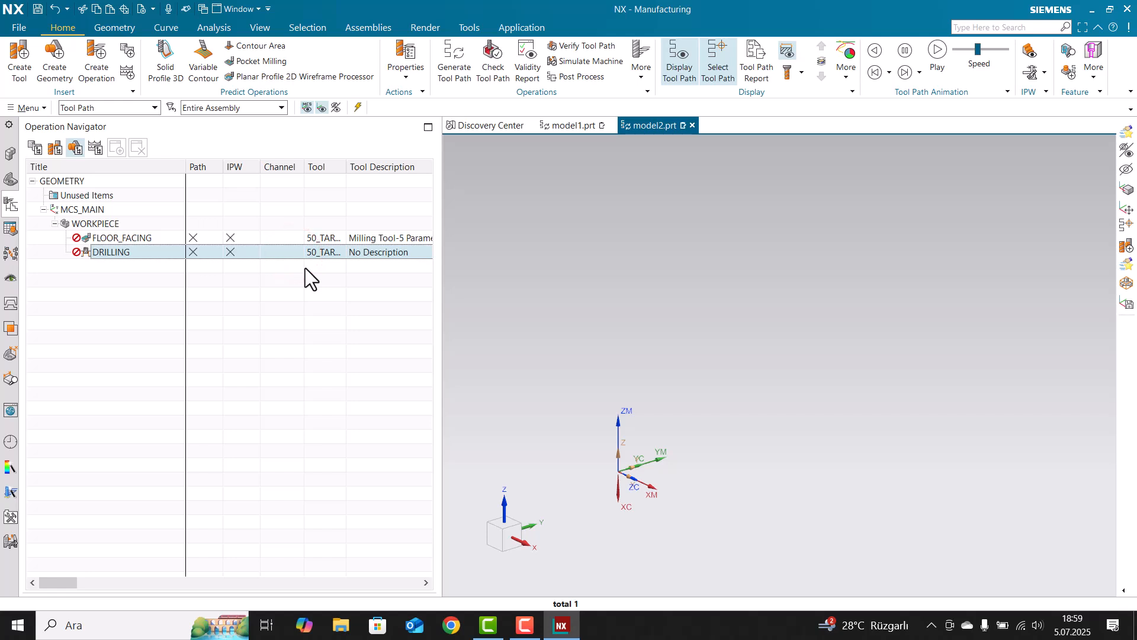
{"action": "left_click", "coordinate": [306, 239]}
{"action": "left_click_drag", "start_coordinate": [304, 256], "coordinate": [308, 310]}
{"action": "left_click_drag", "start_coordinate": [312, 237], "coordinate": [310, 264]}
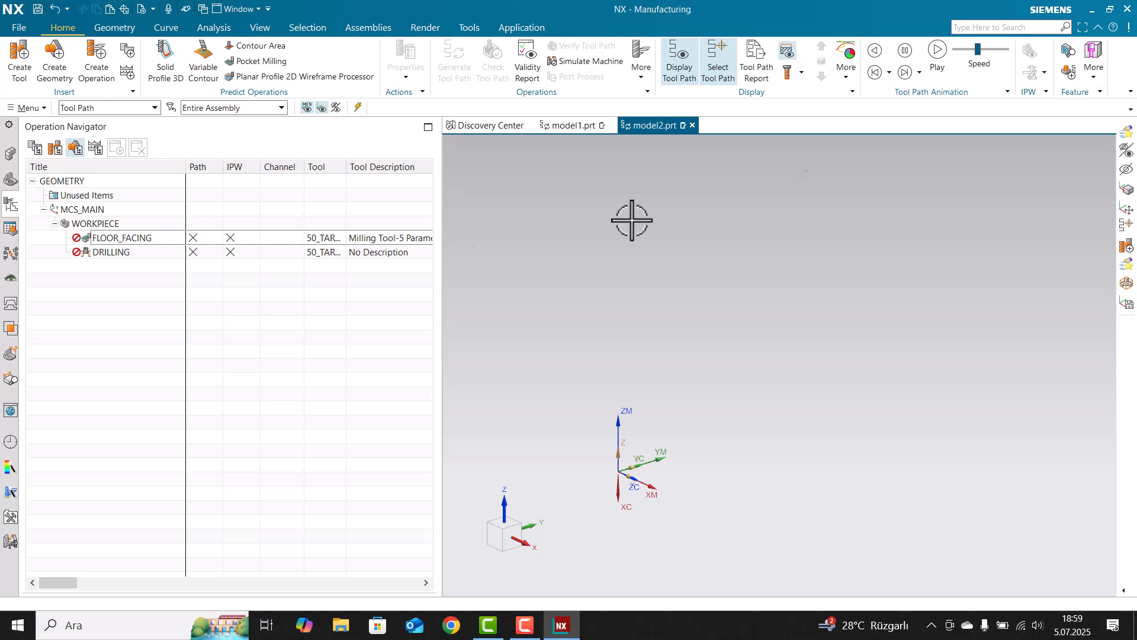
{"action": "left_click", "coordinate": [271, 259]}
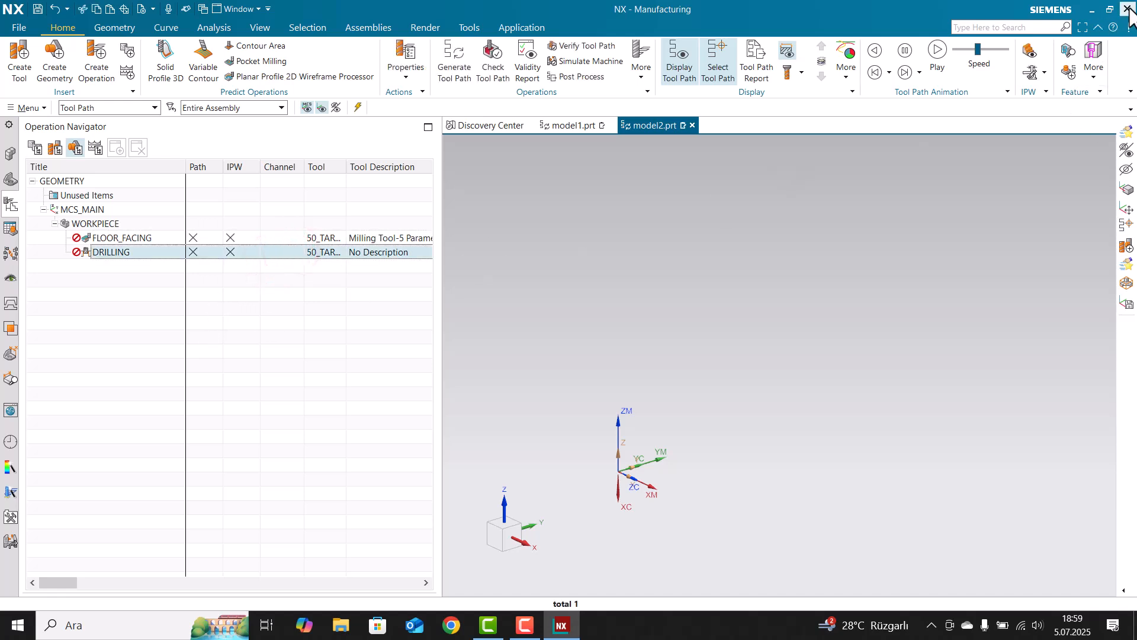
Switch to File Explorer and open C:\Program Files\Siemens\NX2212.
{"action": "left_click", "coordinate": [1093, 10]}
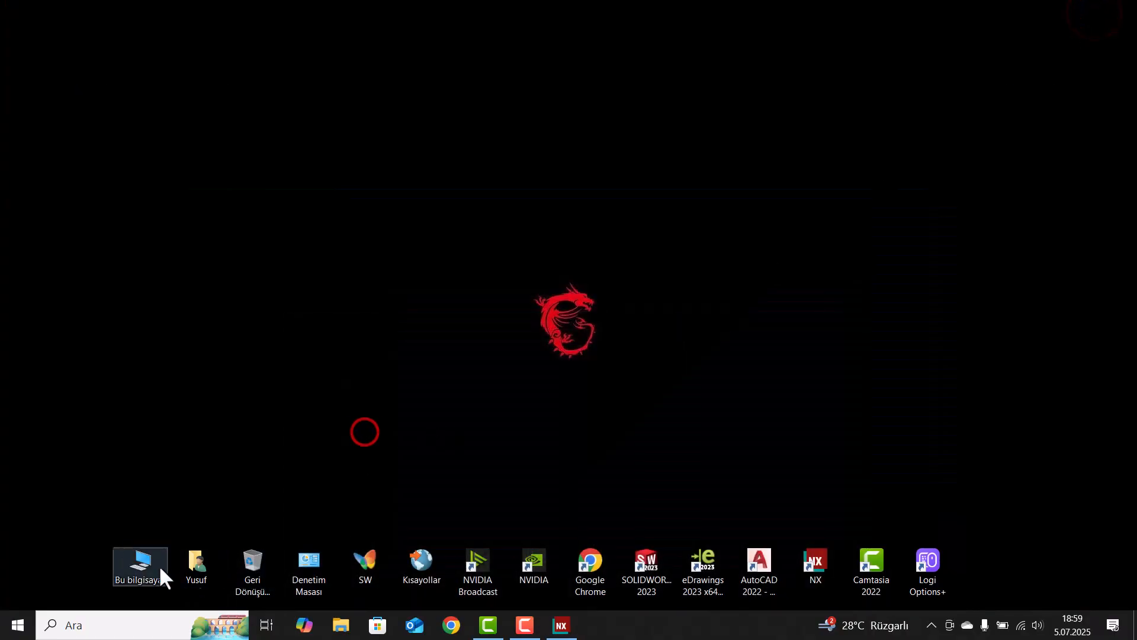
{"action": "double_click", "coordinate": [142, 563]}
{"action": "double_click", "coordinate": [224, 288]}
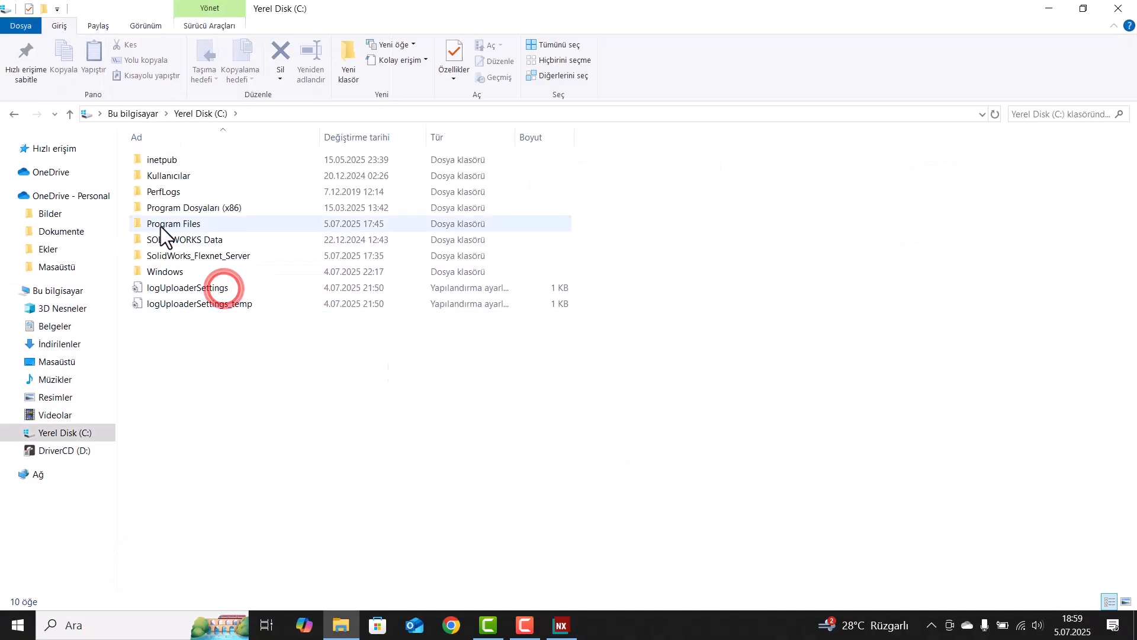
{"action": "left_click", "coordinate": [160, 225]}
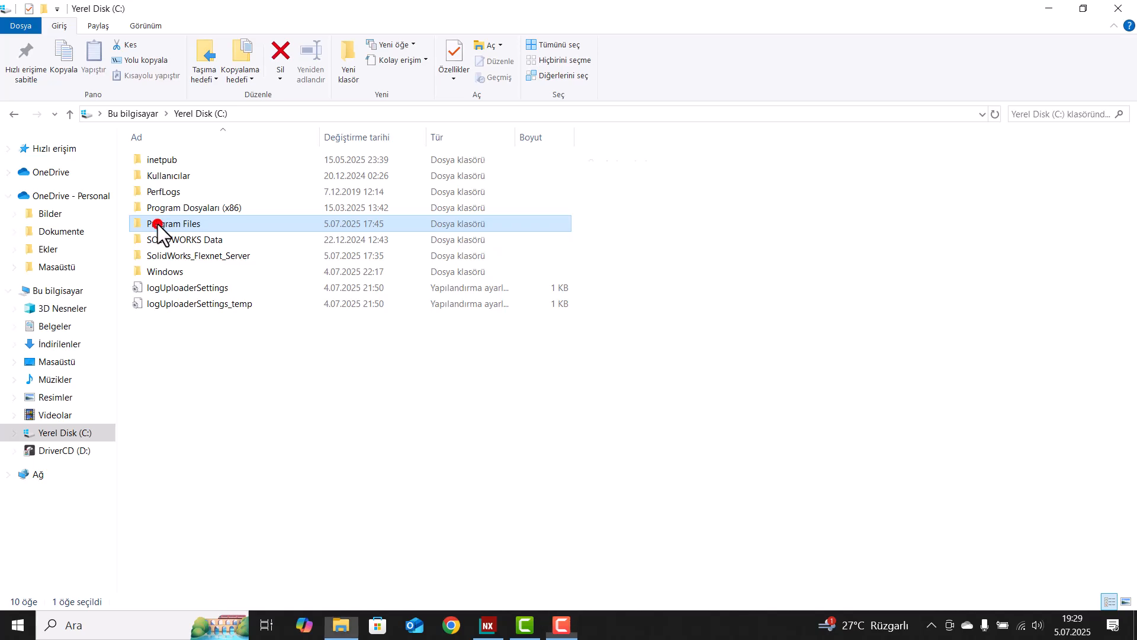
{"action": "double_click", "coordinate": [158, 225]}
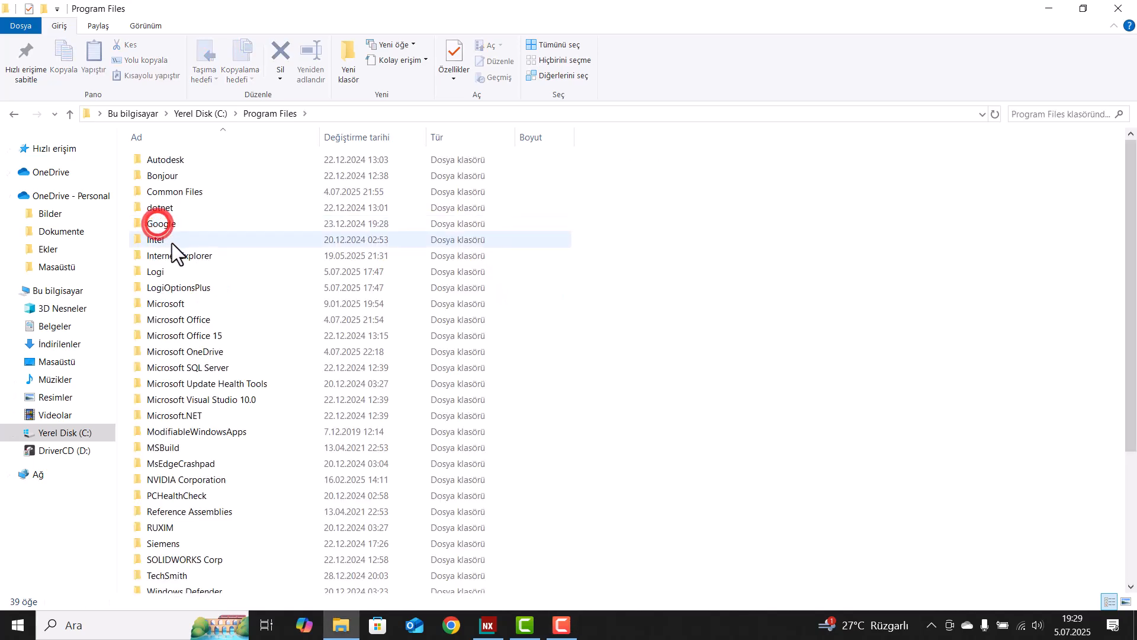
{"action": "double_click", "coordinate": [179, 543]}
{"action": "double_click", "coordinate": [180, 161]}
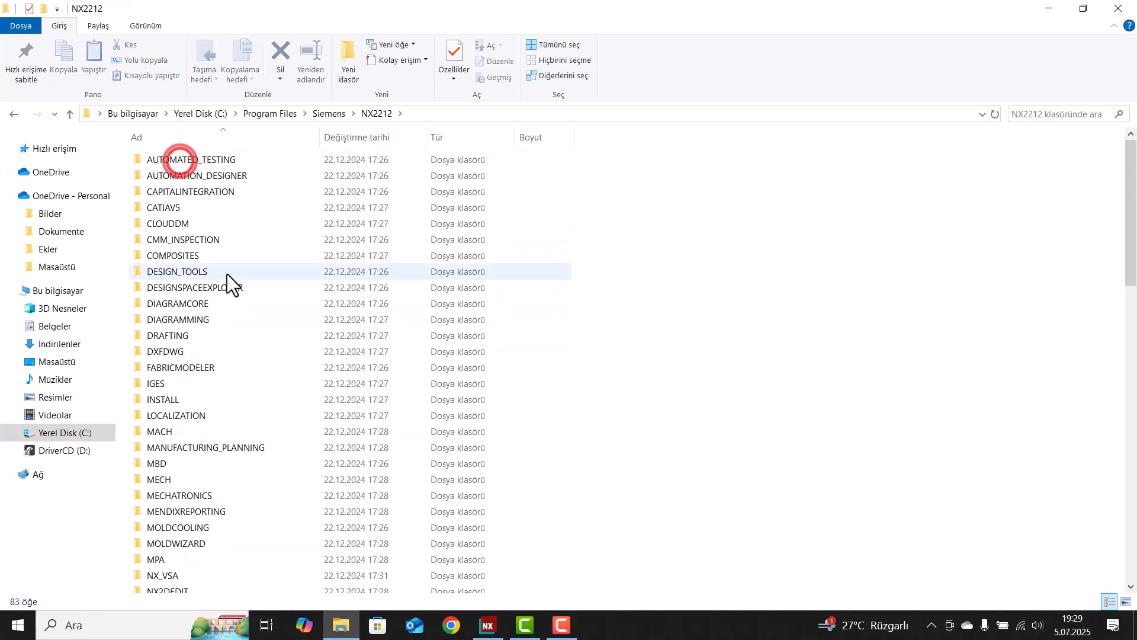
Open the graphics folder of the tool library under MACH\resource\library\tool.
{"action": "double_click", "coordinate": [183, 432]}
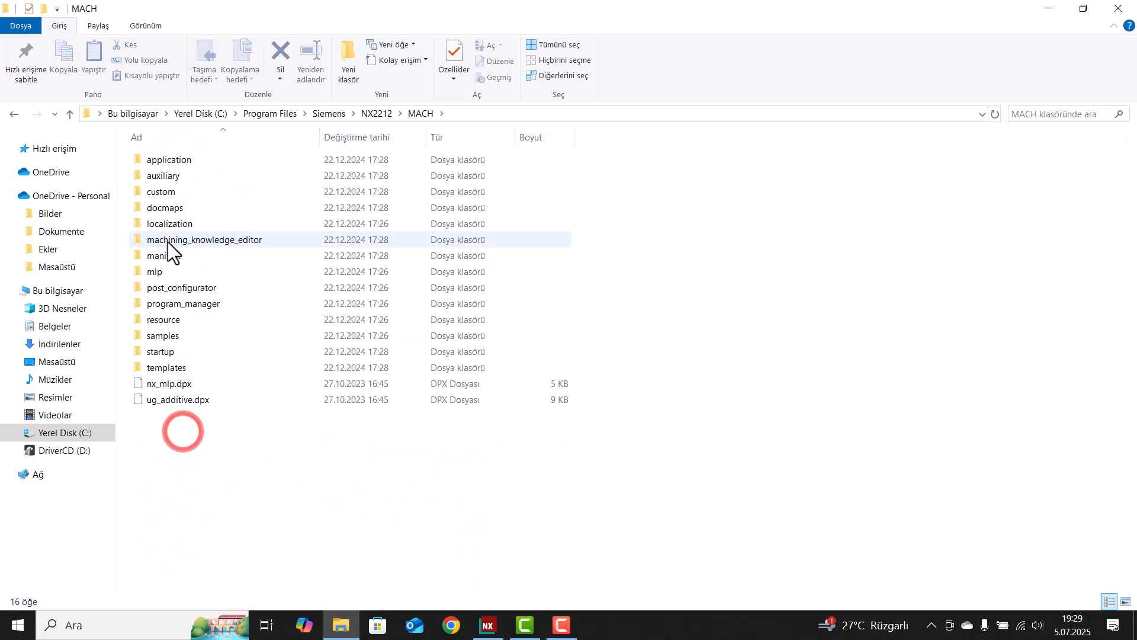
{"action": "double_click", "coordinate": [172, 320]}
{"action": "double_click", "coordinate": [170, 207]}
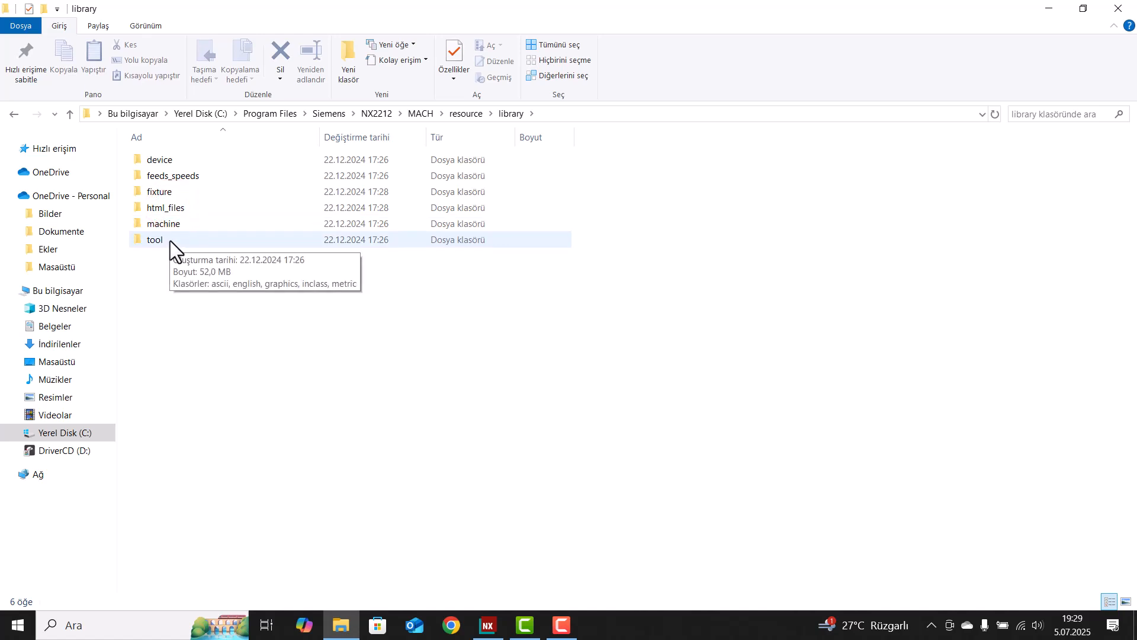
{"action": "double_click", "coordinate": [171, 240]}
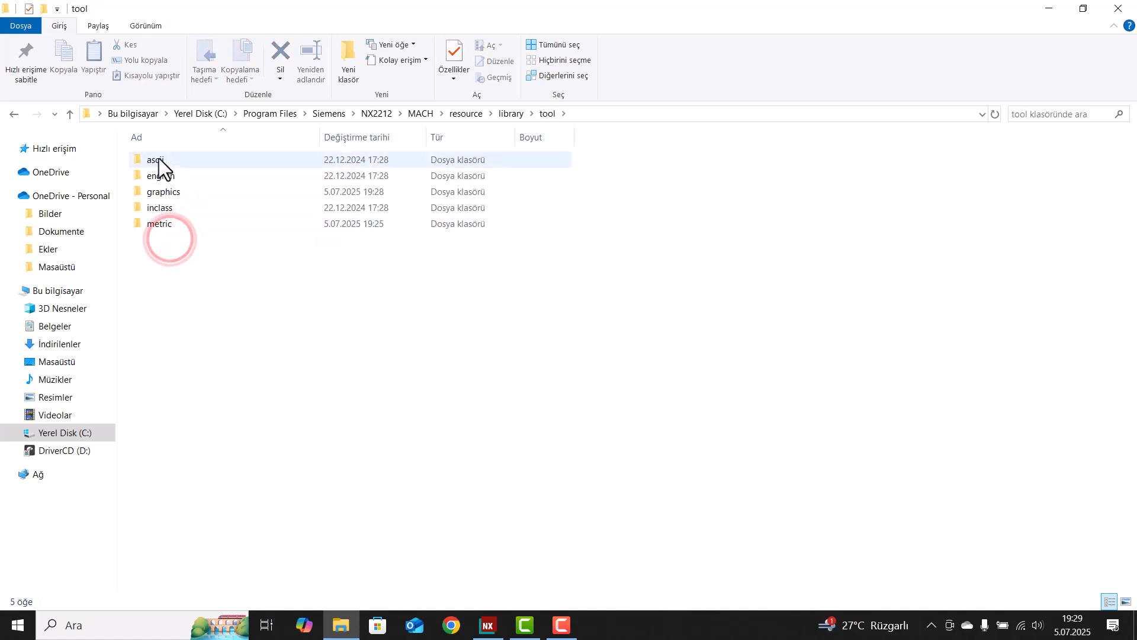
{"action": "double_click", "coordinate": [176, 193]}
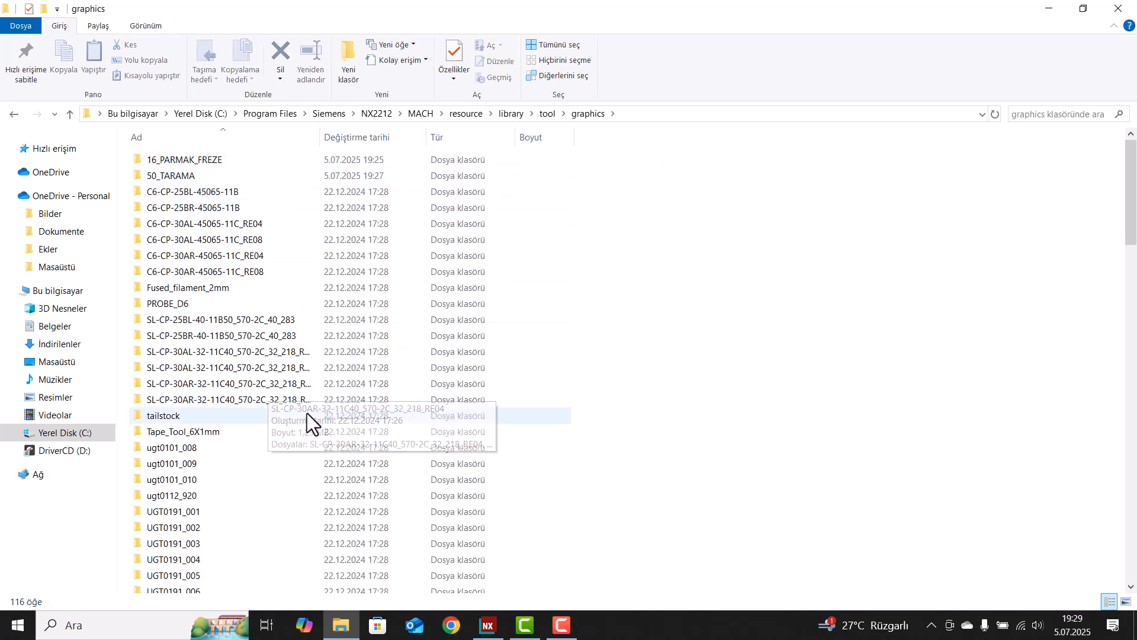
Look through the graphics folder for the exported tools and examine the part file in the 50_TARAMA folder.
{"action": "scroll", "coordinate": [268, 378], "scroll_direction": "down", "scroll_amount": 1}
{"action": "scroll", "coordinate": [268, 378], "scroll_direction": "down", "scroll_amount": 5}
{"action": "scroll", "coordinate": [274, 471], "scroll_direction": "up", "scroll_amount": 6}
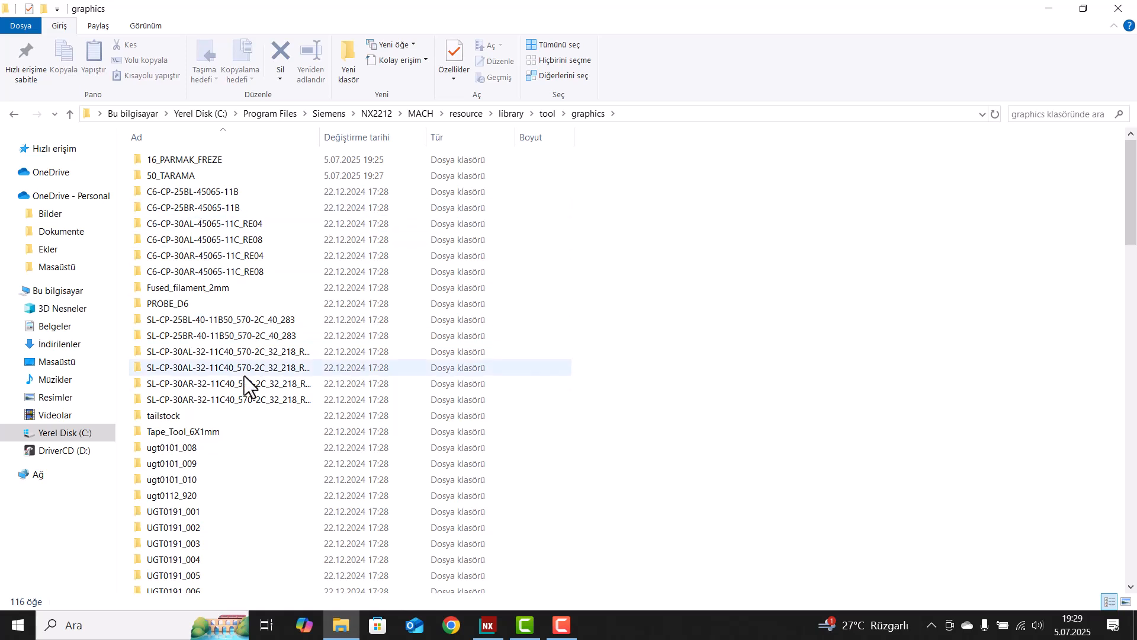
{"action": "left_click", "coordinate": [183, 176]}
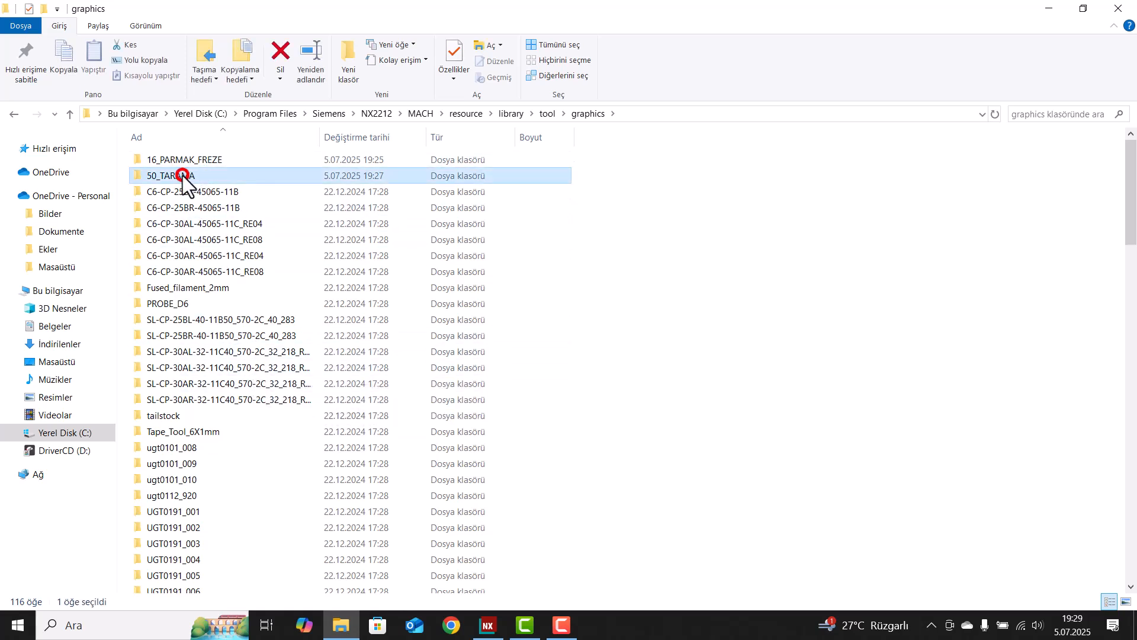
{"action": "double_click", "coordinate": [174, 176]}
{"action": "left_click", "coordinate": [206, 161]}
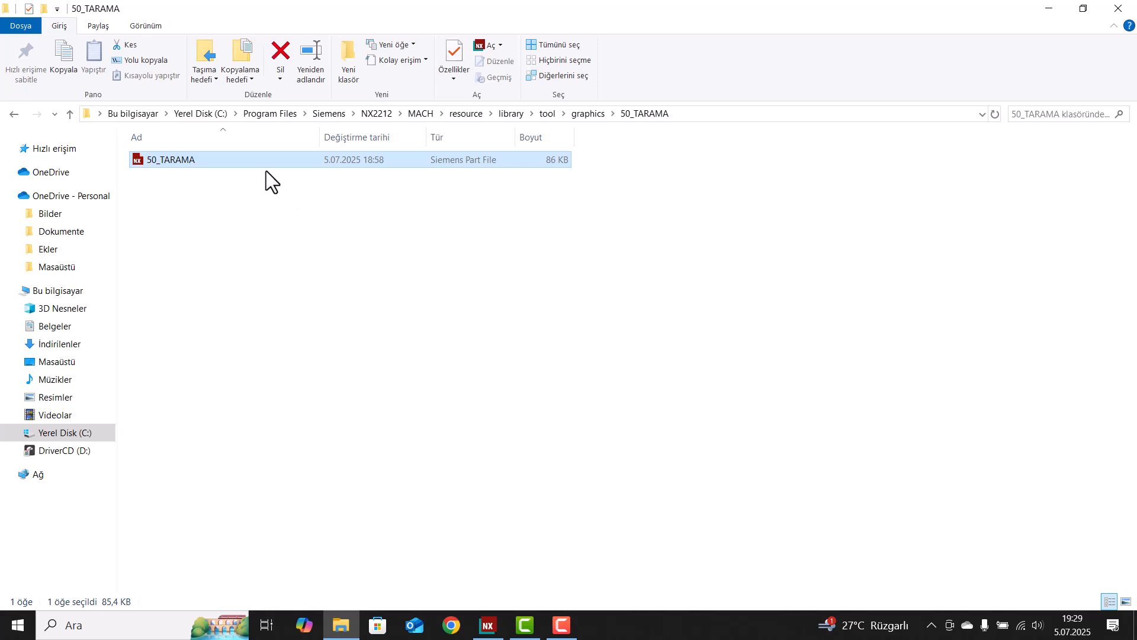
Delete the 16_PARMAK_FREZE and 50_TARAMA folders from the graphics folder.
{"action": "left_click", "coordinate": [13, 114]}
{"action": "left_click", "coordinate": [191, 160], "text": "ctrl"}
{"action": "right_click", "coordinate": [189, 162]}
{"action": "left_click", "coordinate": [237, 386]}
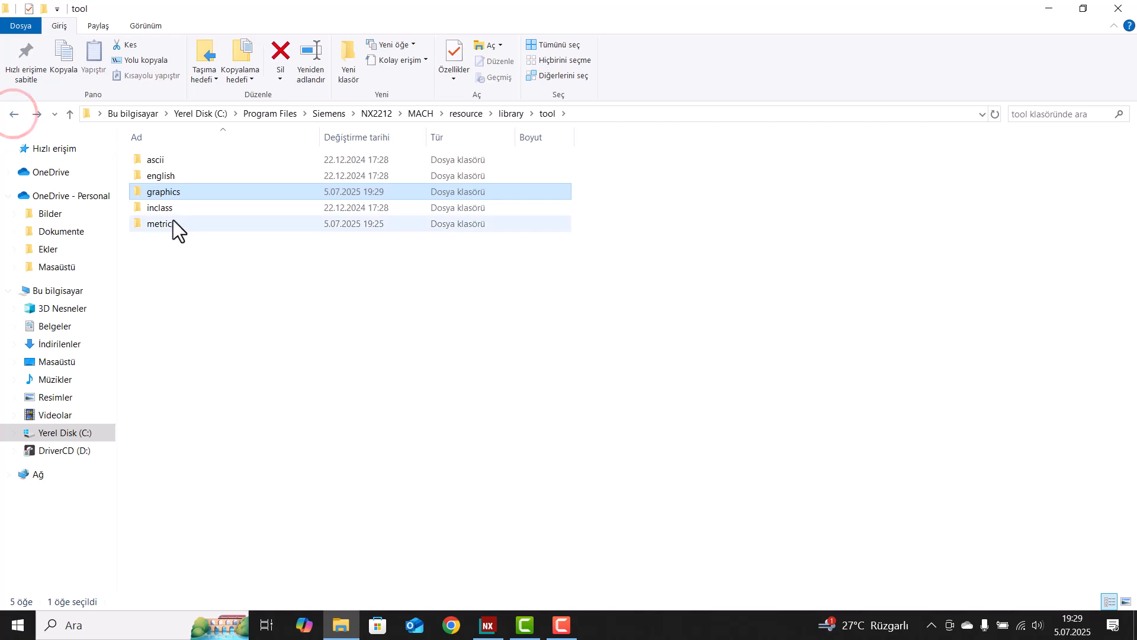
Open the tool_database DAT file from the tool library's metric folder in Notepad.
{"action": "double_click", "coordinate": [170, 228]}
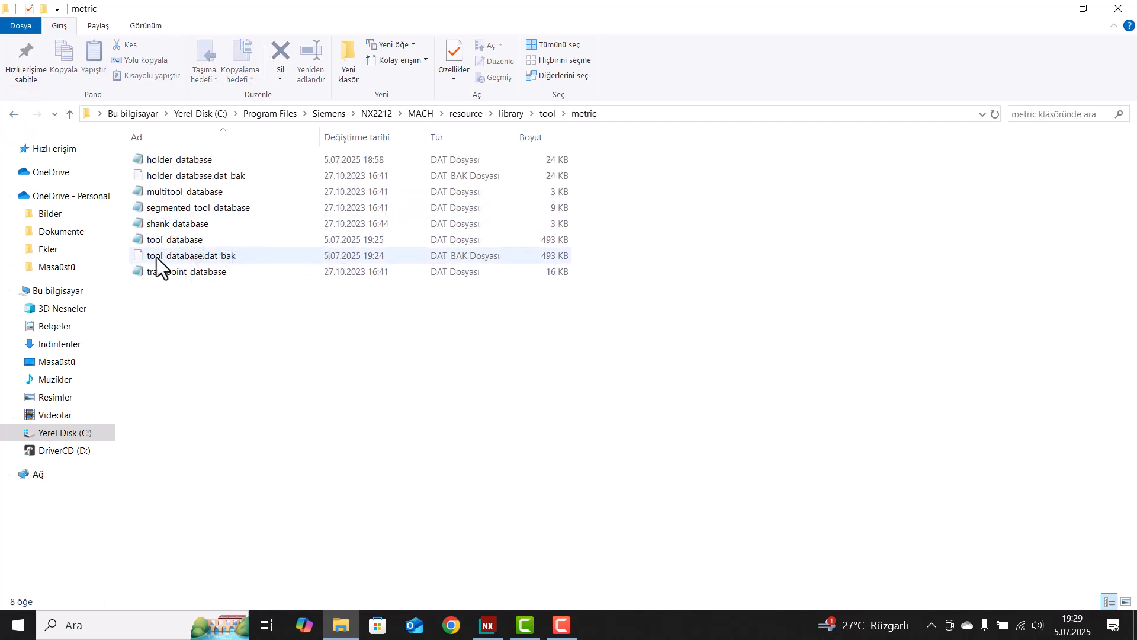
{"action": "left_click", "coordinate": [162, 238]}
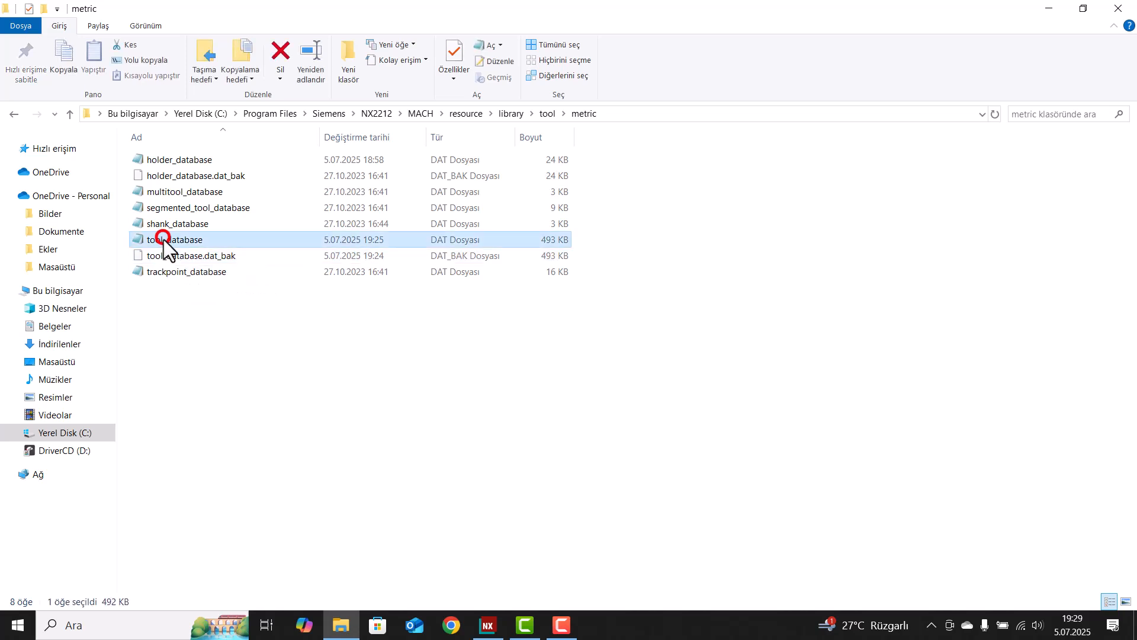
{"action": "right_click", "coordinate": [166, 241]}
{"action": "left_click", "coordinate": [229, 336]}
{"action": "left_click", "coordinate": [487, 216]}
{"action": "left_click", "coordinate": [598, 373]}
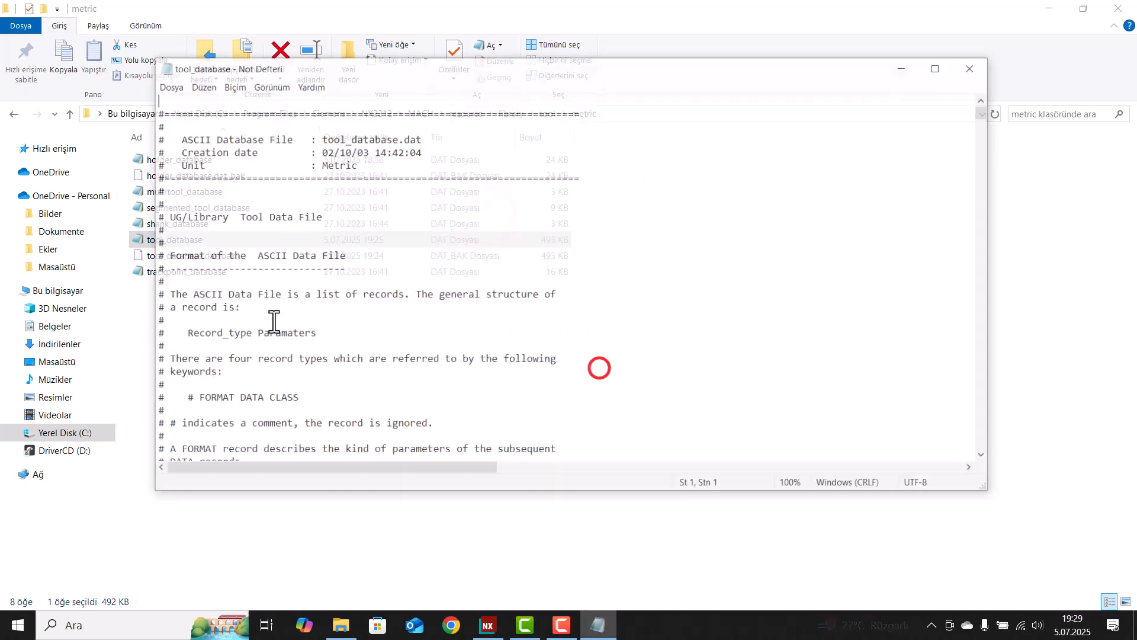
Find TARAMA in the tool database text and move the search dialog clear of the matching record.
{"action": "key", "text": "ctrl+f"}
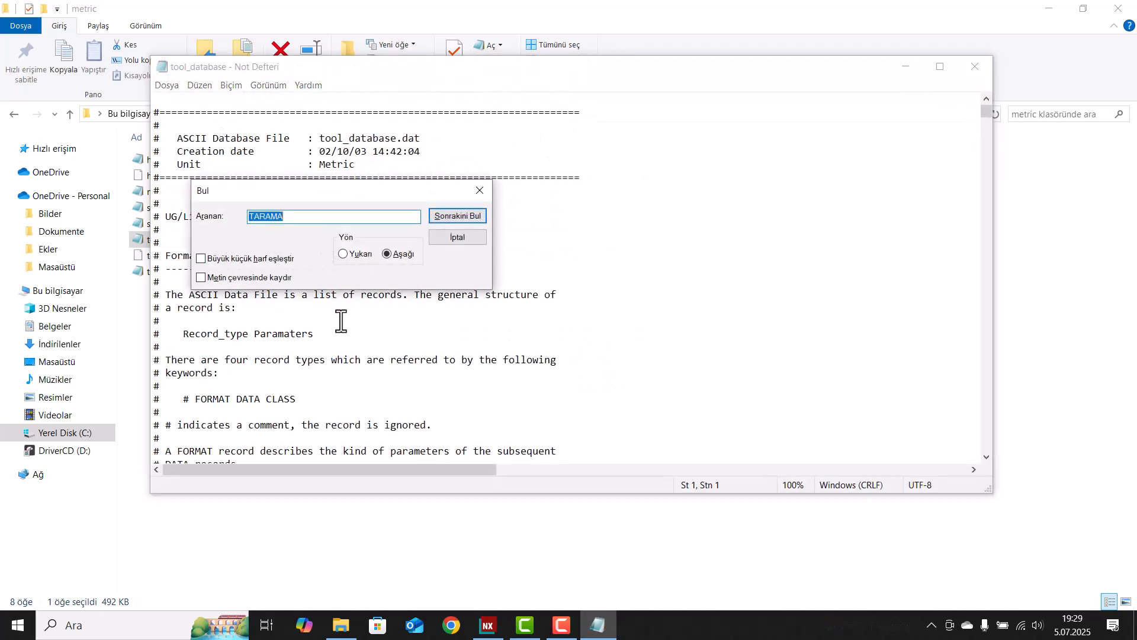
{"action": "left_click", "coordinate": [468, 215]}
{"action": "scroll", "coordinate": [330, 379], "scroll_direction": "down", "scroll_amount": 1}
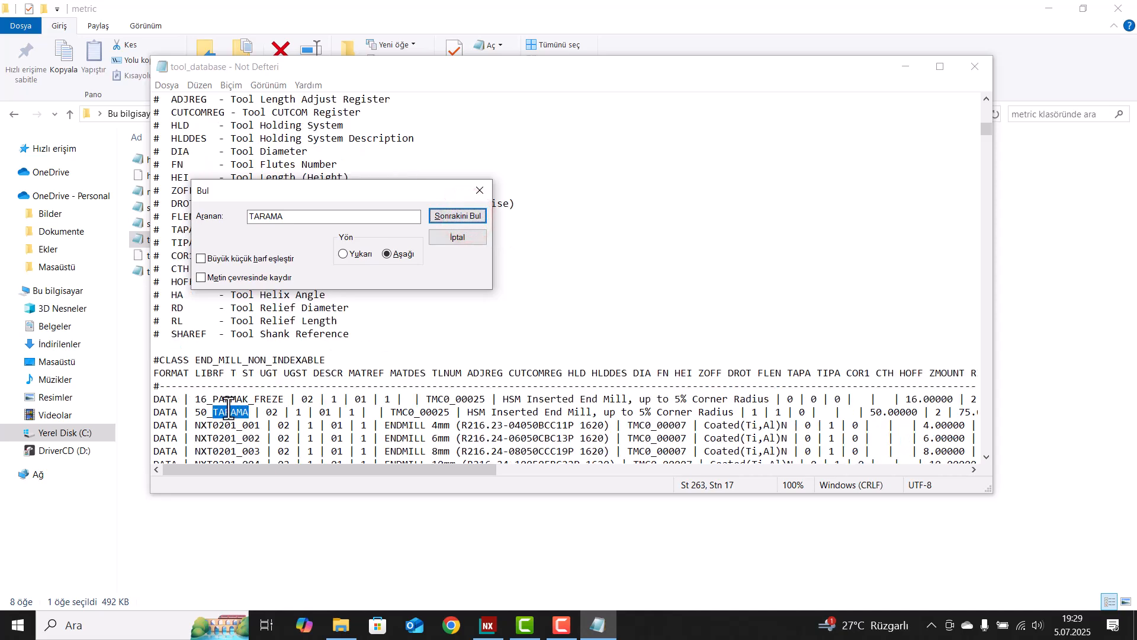
{"action": "left_click_drag", "start_coordinate": [343, 195], "coordinate": [675, 96]}
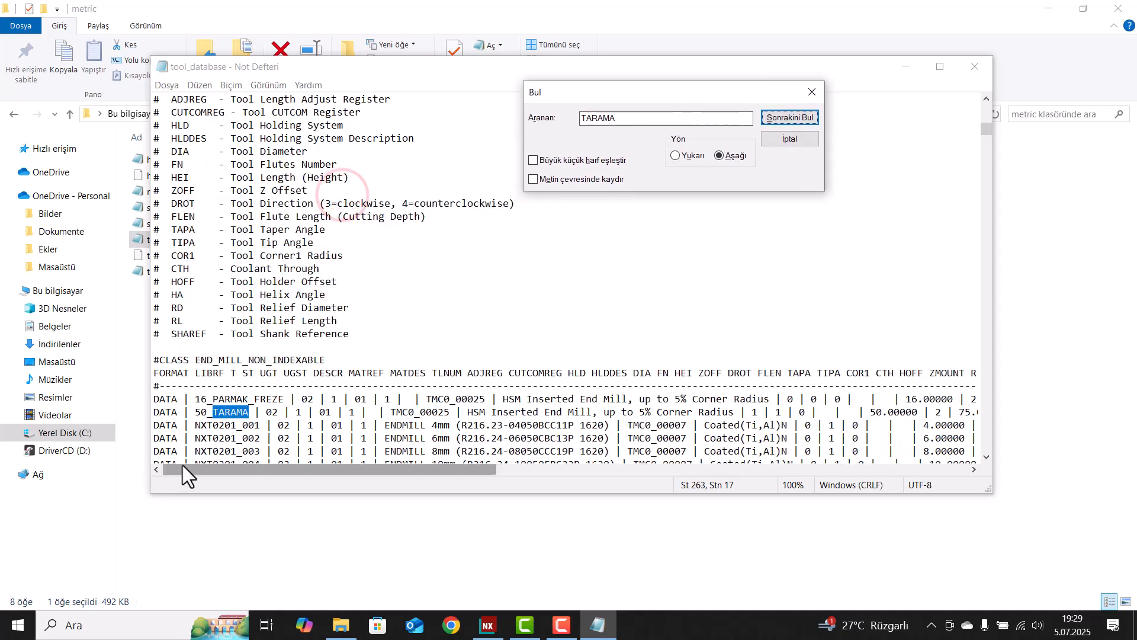
{"action": "left_click", "coordinate": [247, 406]}
{"action": "left_click", "coordinate": [207, 412]}
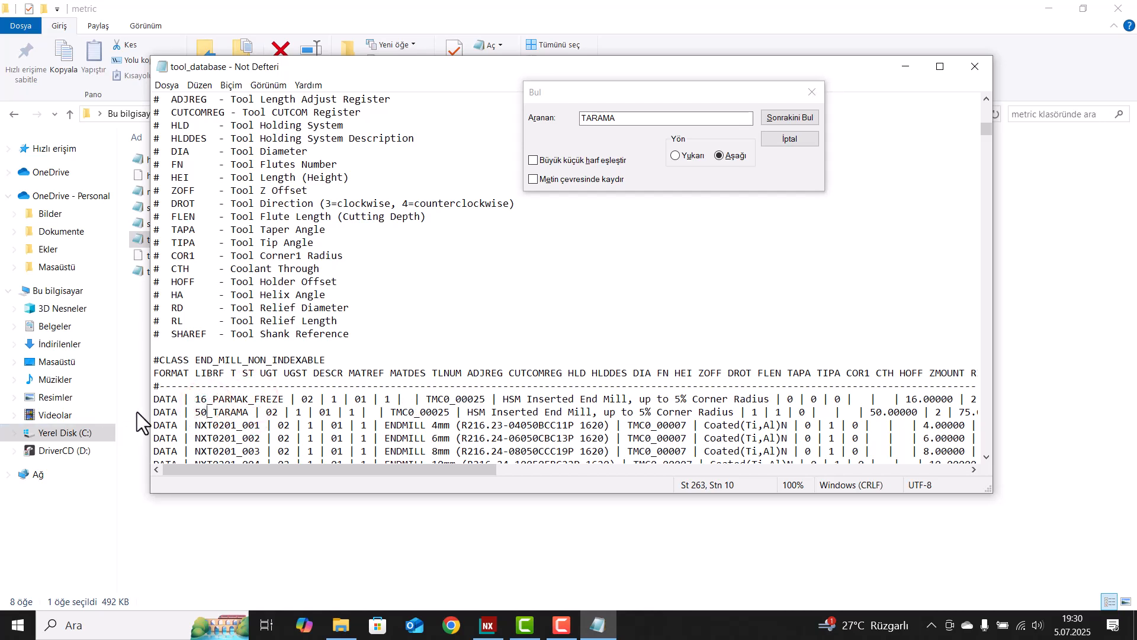
Delete the 16_PARMAK_FREZE and 50_TARAMA data rows and the leftover blank line under END_MILL_NON_INDEXABLE.
{"action": "left_click_drag", "start_coordinate": [154, 411], "coordinate": [896, 397]}
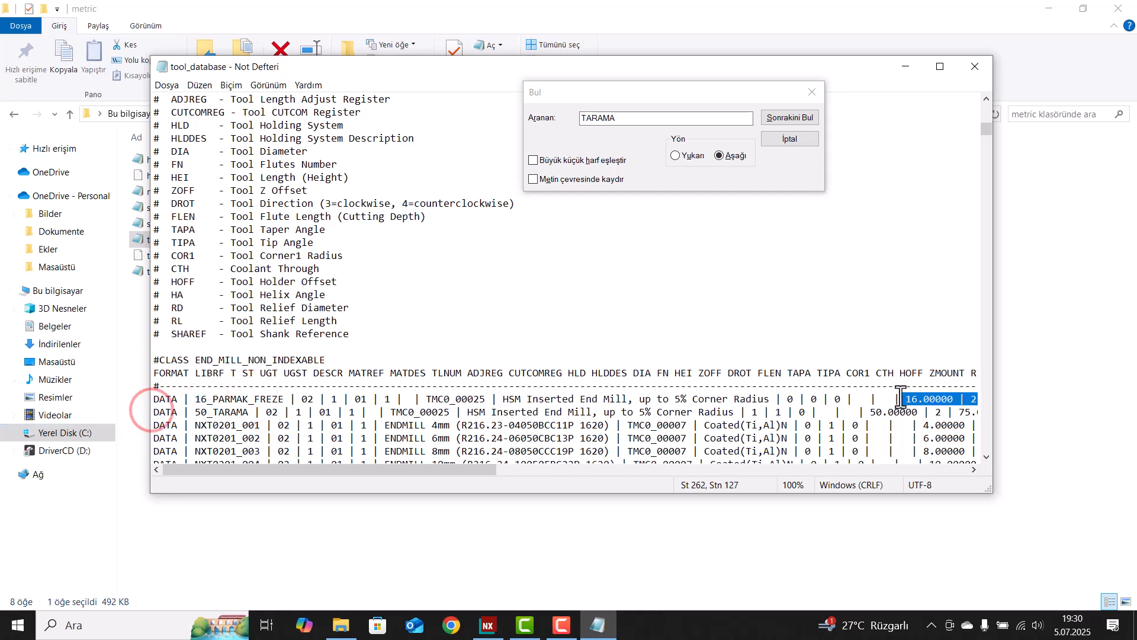
{"action": "left_click", "coordinate": [185, 399]}
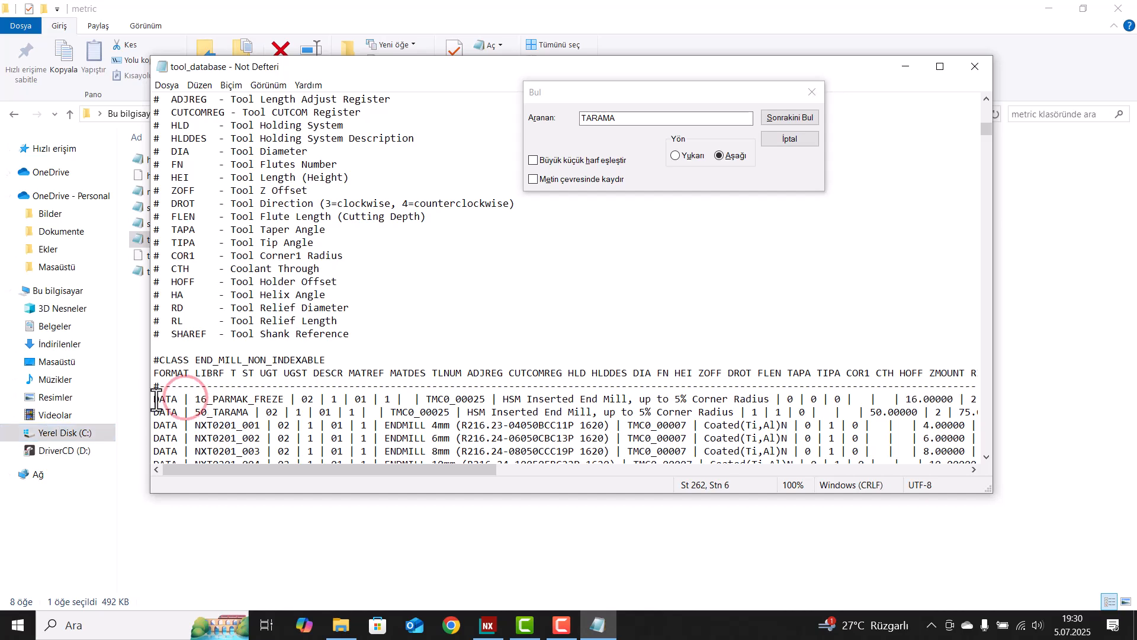
{"action": "left_click_drag", "start_coordinate": [154, 399], "coordinate": [995, 416]}
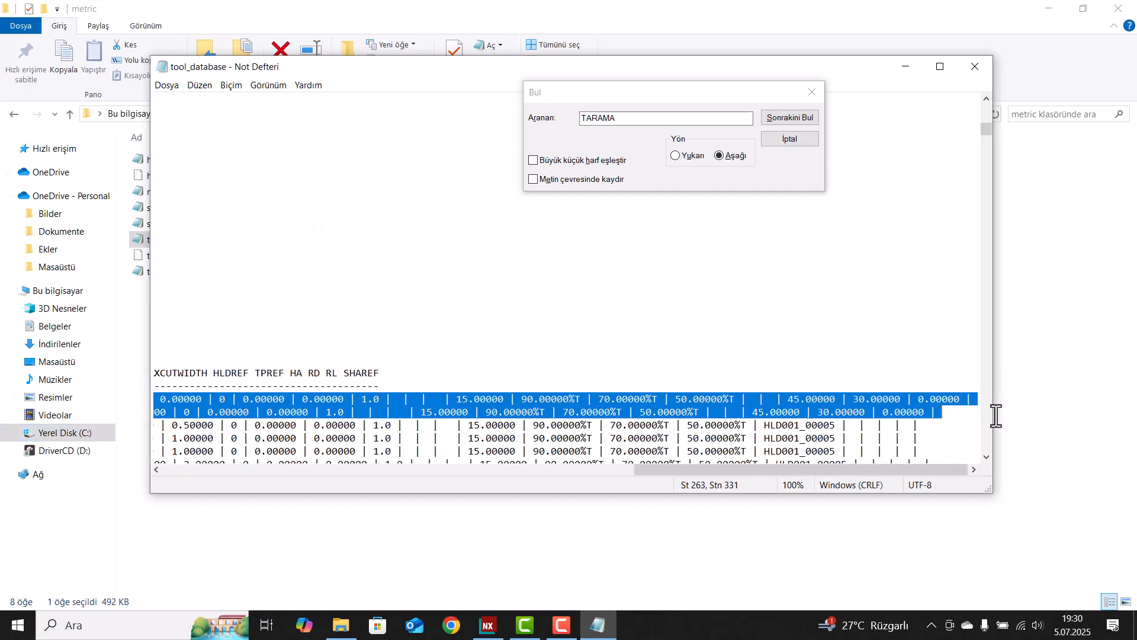
{"action": "right_click", "coordinate": [944, 410]}
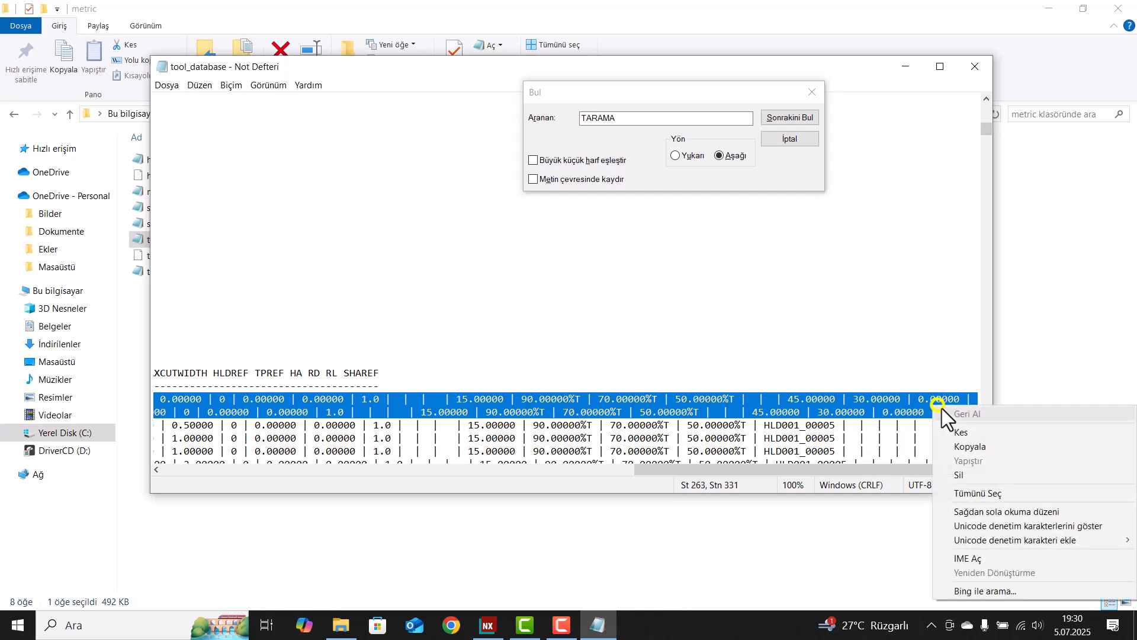
{"action": "left_click", "coordinate": [969, 471]}
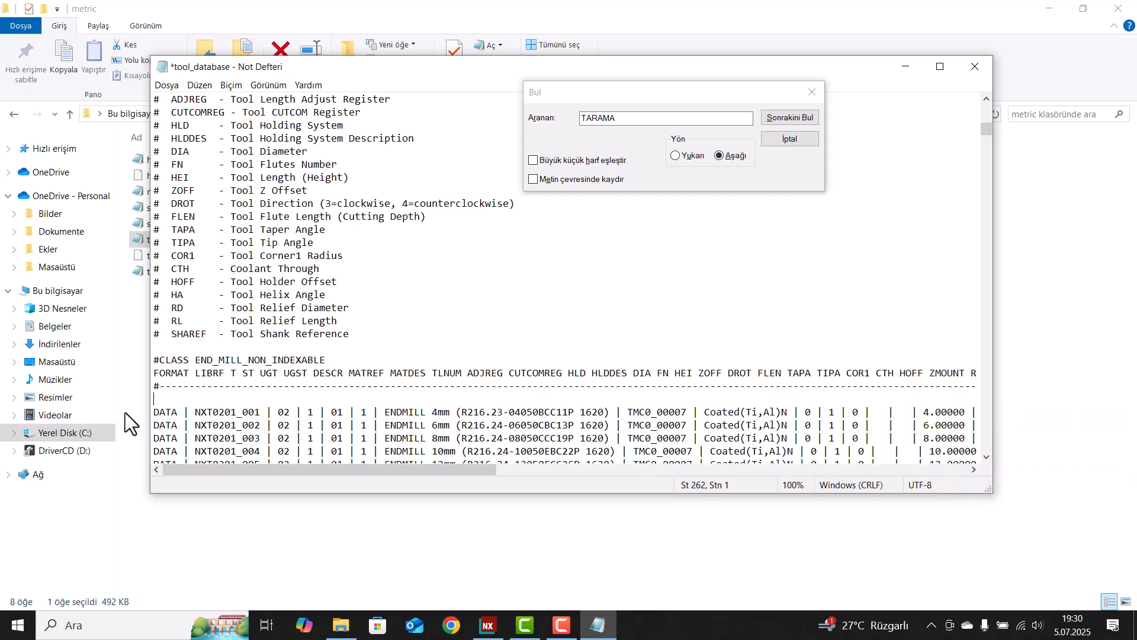
{"action": "key", "text": "BackSpace"}
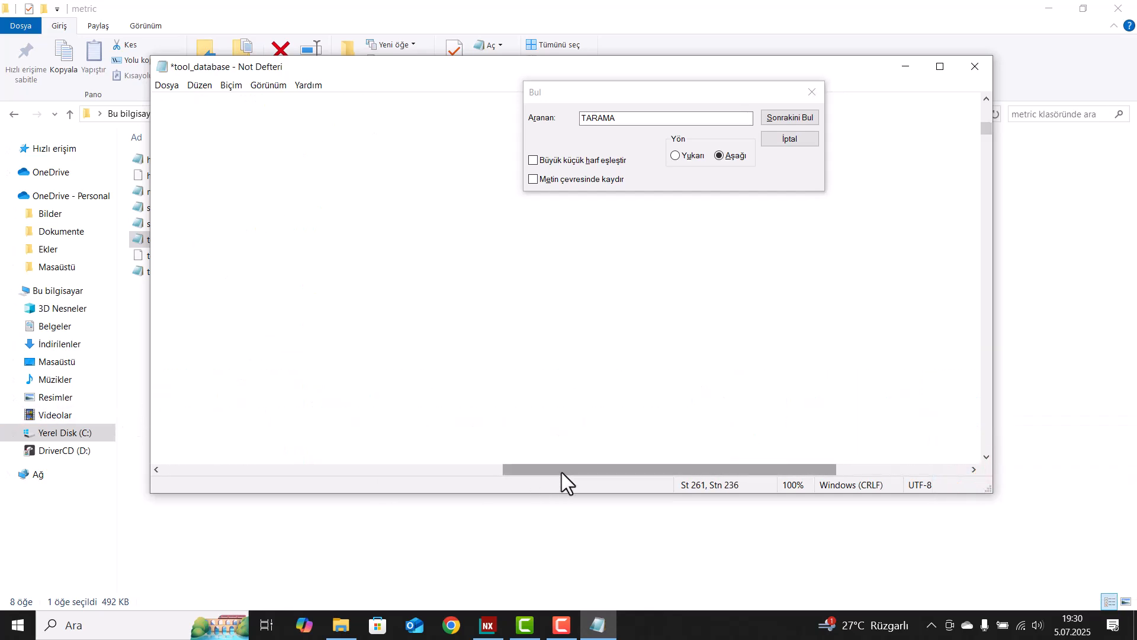
Close the edited tool database and save it to the desktop as tool_database.
{"action": "left_click_drag", "start_coordinate": [563, 472], "coordinate": [228, 472]}
{"action": "scroll", "coordinate": [204, 426], "scroll_direction": "up", "scroll_amount": 10}
{"action": "scroll", "coordinate": [205, 415], "scroll_direction": "up", "scroll_amount": 20}
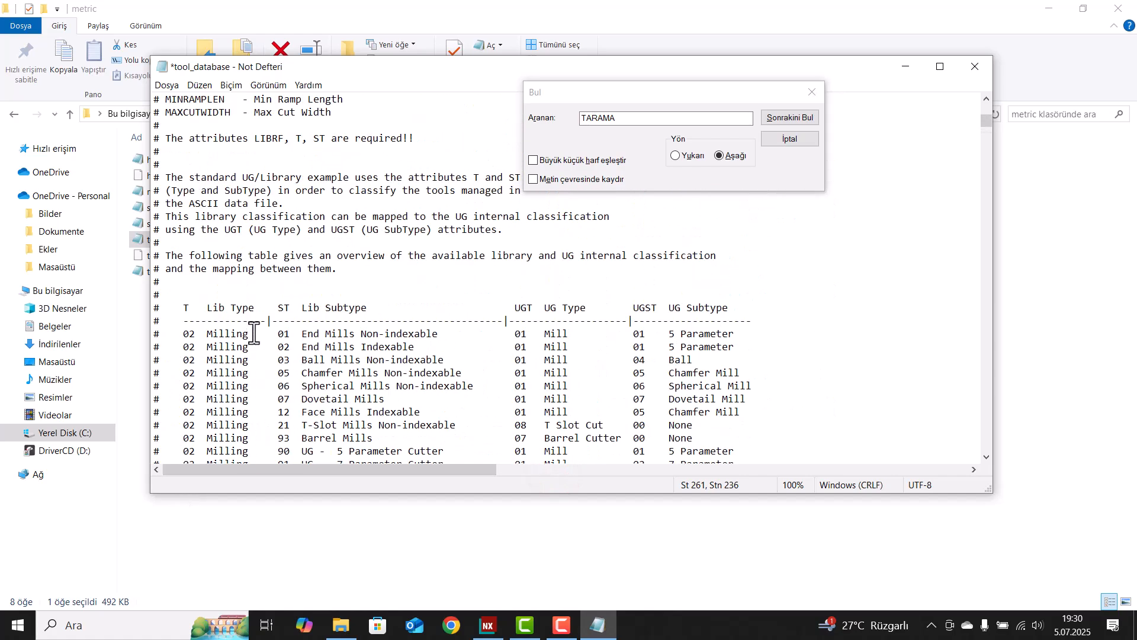
{"action": "scroll", "coordinate": [267, 343], "scroll_direction": "up", "scroll_amount": 10}
{"action": "left_click", "coordinate": [974, 67]}
{"action": "left_click", "coordinate": [539, 326]}
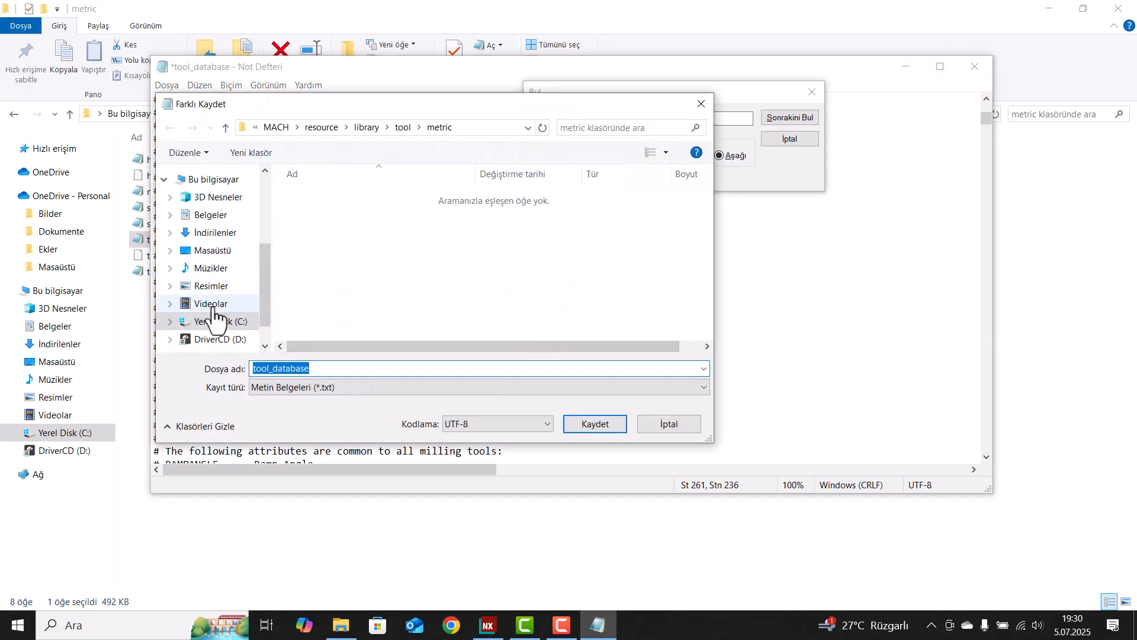
{"action": "scroll", "coordinate": [216, 296], "scroll_direction": "up", "scroll_amount": 1}
{"action": "left_click", "coordinate": [213, 270]}
{"action": "left_click", "coordinate": [595, 424]}
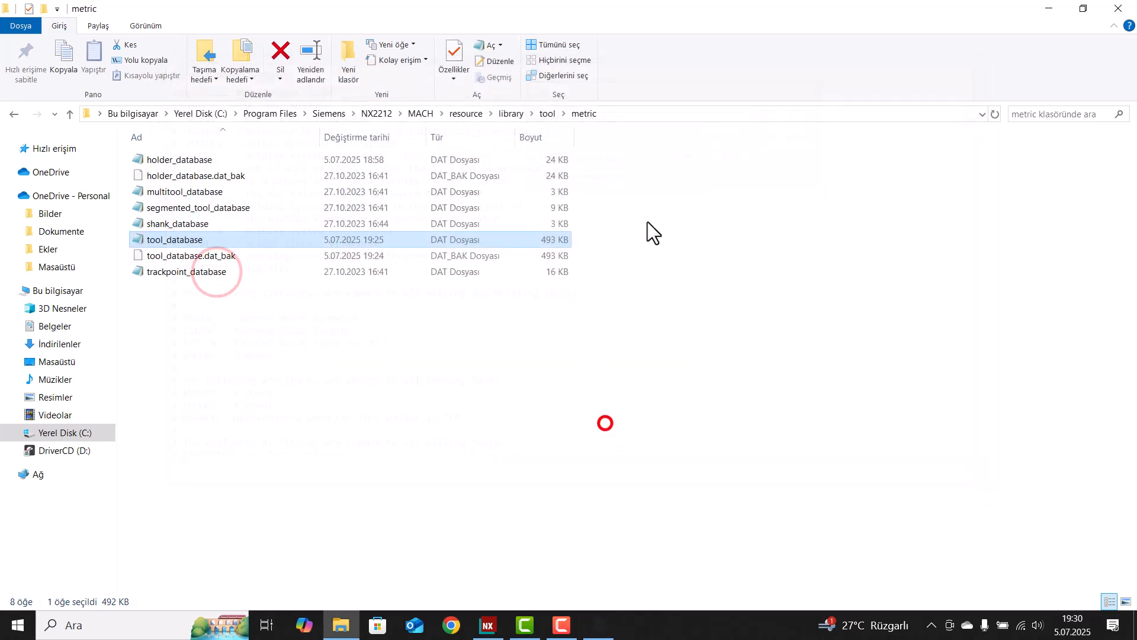
Move tool_database from the desktop into the metric folder, replacing the existing file with administrator permission.
{"action": "double_click", "coordinate": [645, 3]}
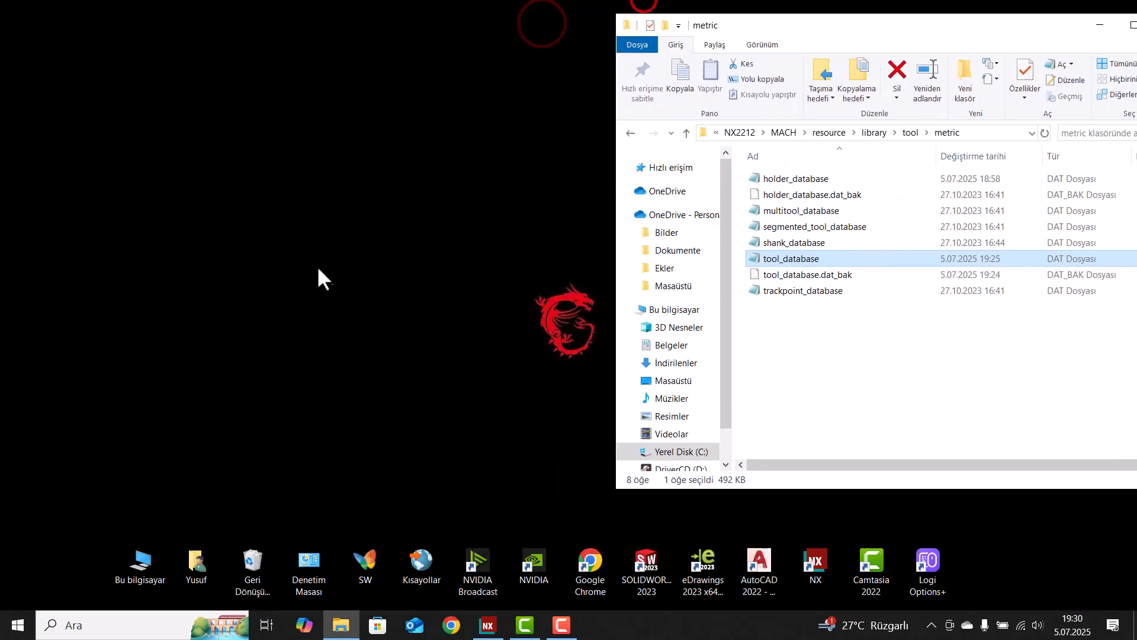
{"action": "left_click_drag", "start_coordinate": [28, 21], "coordinate": [797, 370]}
{"action": "left_click", "coordinate": [532, 244]}
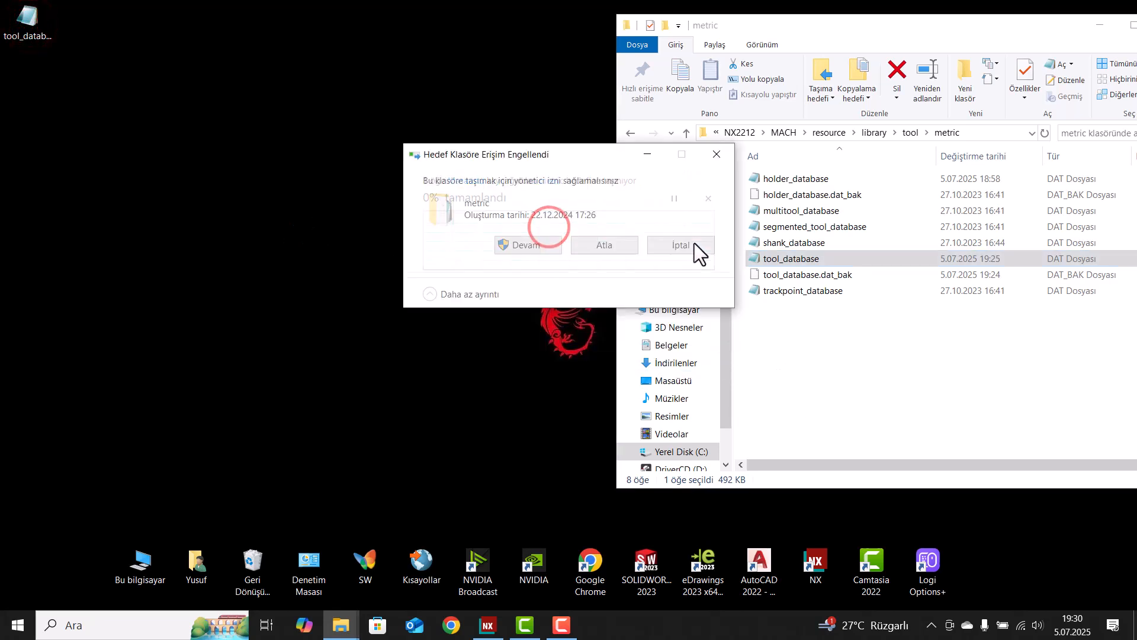
{"action": "left_click", "coordinate": [525, 245]}
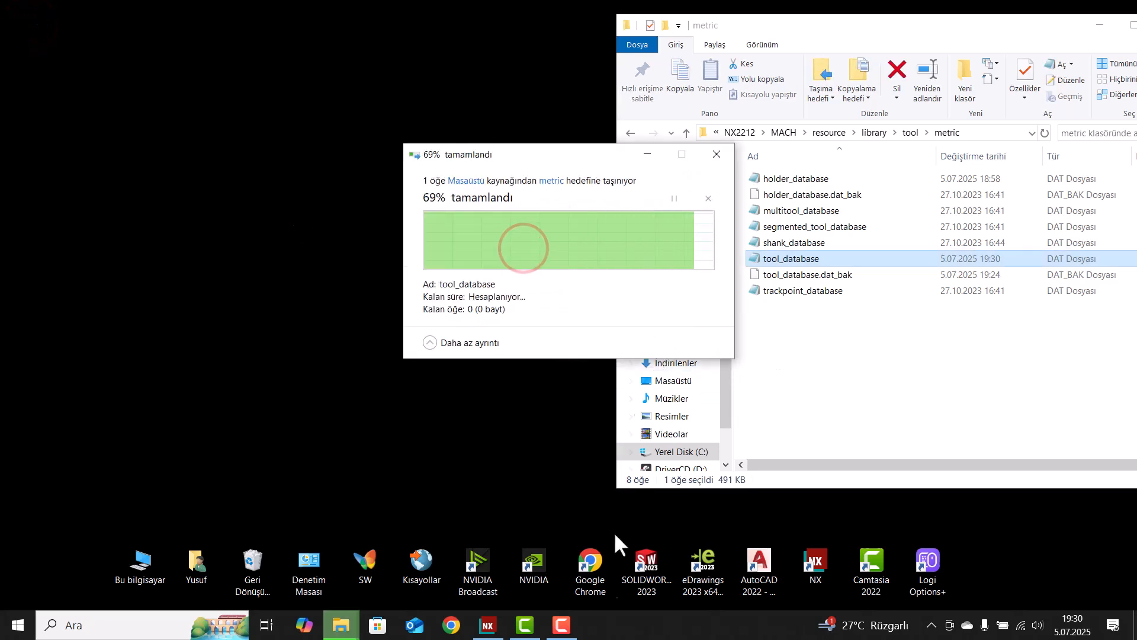
Switch to NX, open the CAVITY_MILL operation for editing and begin retrieving a new tool from the library.
{"action": "left_click", "coordinate": [487, 625]}
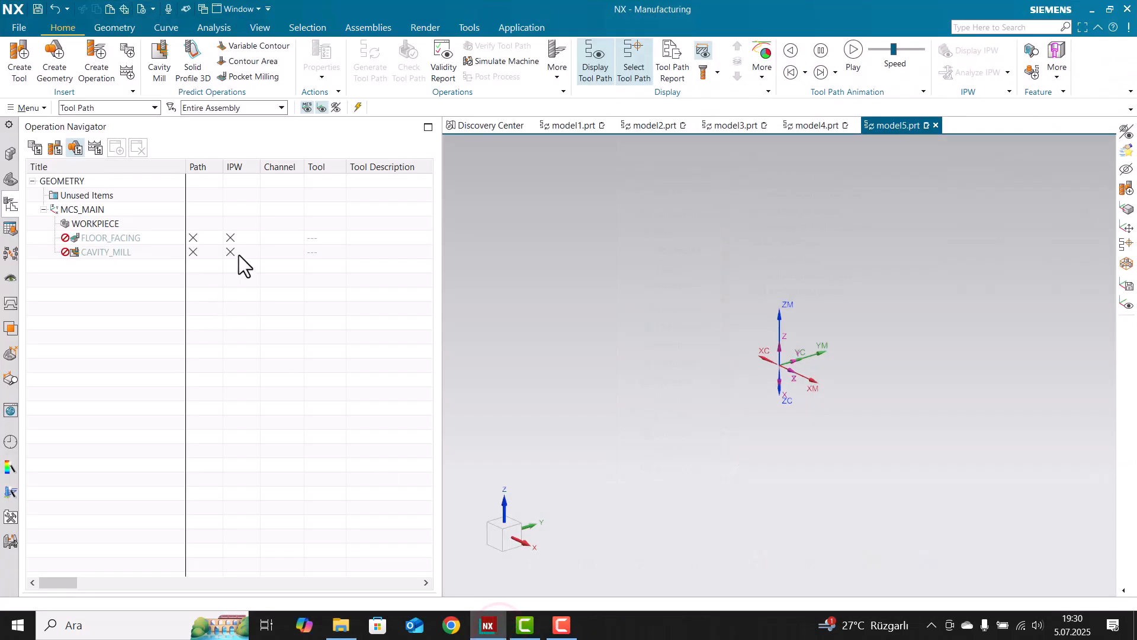
{"action": "left_click", "coordinate": [237, 253]}
{"action": "right_click", "coordinate": [249, 261]}
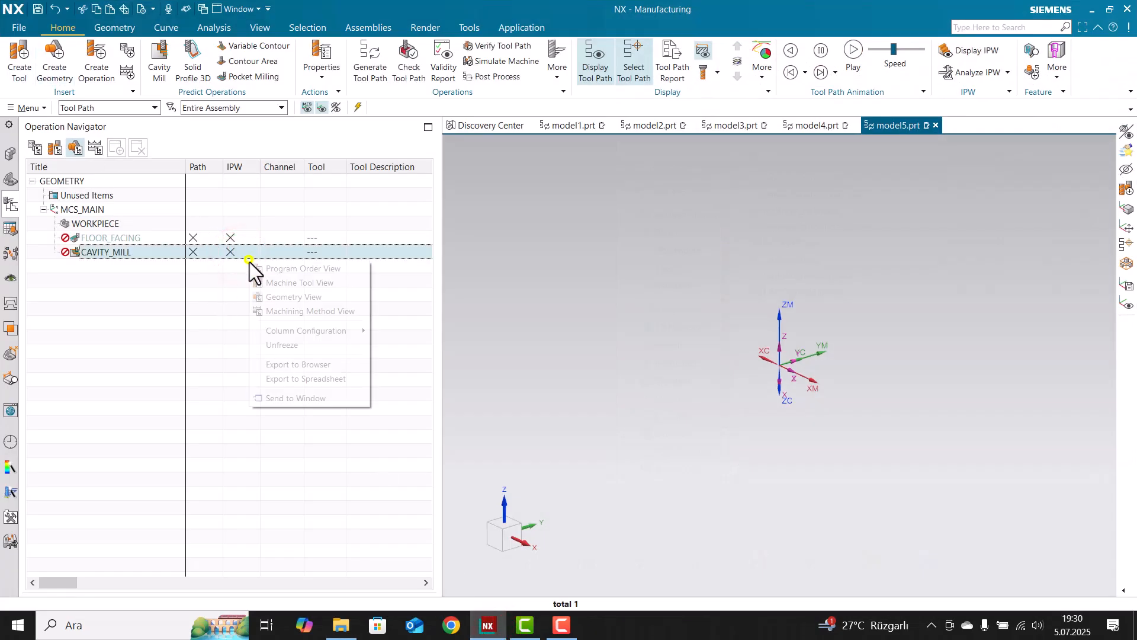
{"action": "right_click", "coordinate": [218, 252]}
{"action": "left_click", "coordinate": [214, 249]}
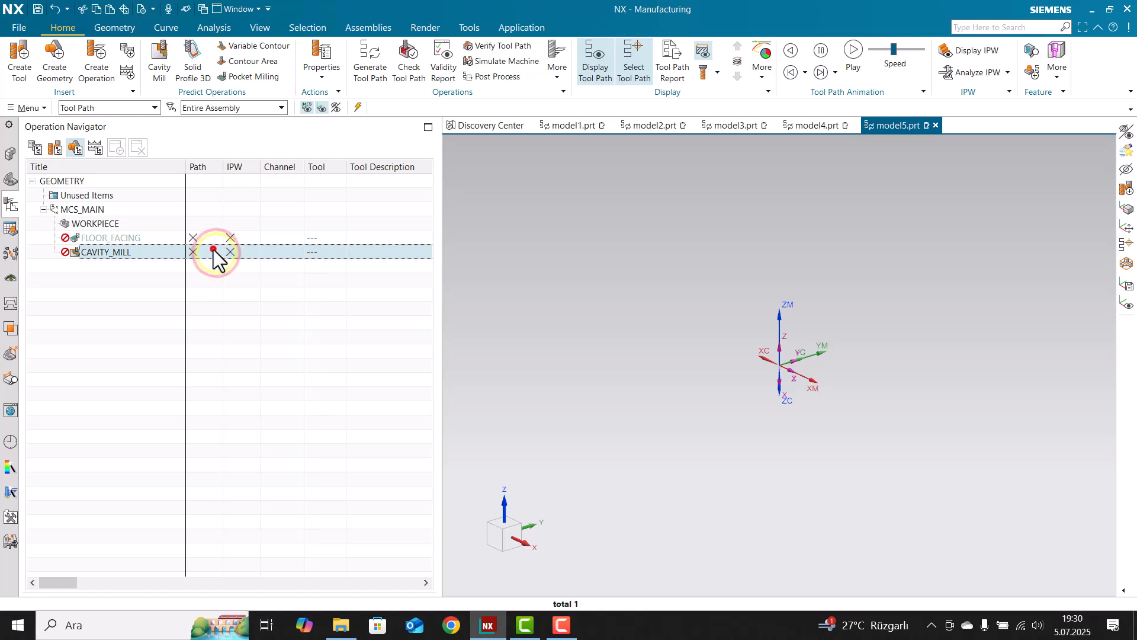
{"action": "left_click", "coordinate": [545, 71]}
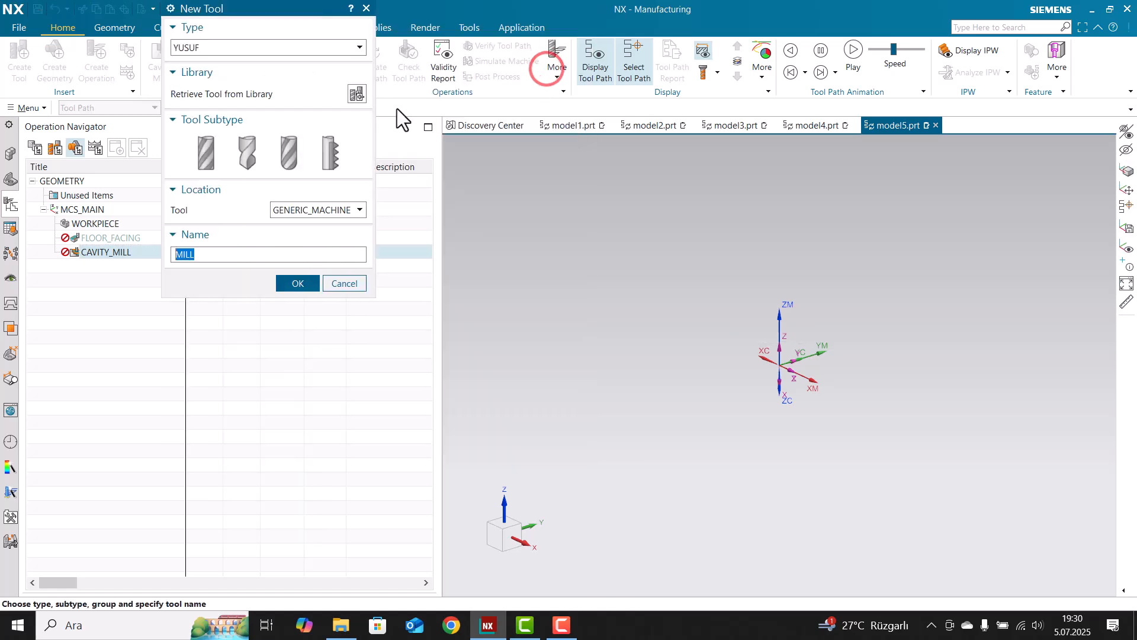
{"action": "left_click", "coordinate": [356, 94]}
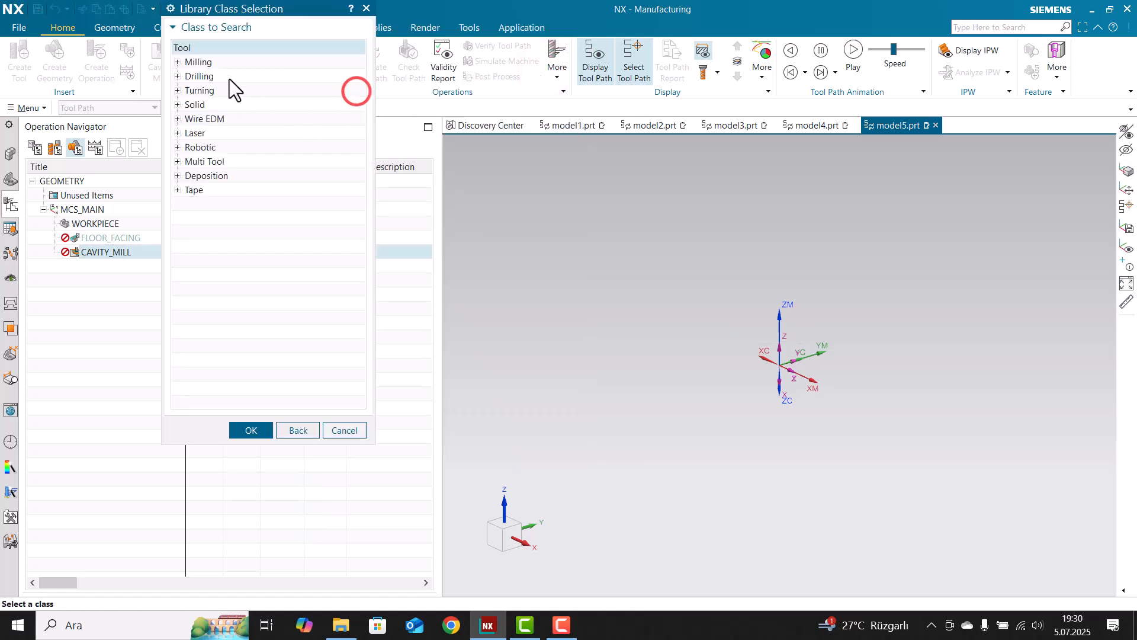
Search the library's milling tools for Libref 50, and cancel the tool retrieval and operation editing.
{"action": "double_click", "coordinate": [226, 64]}
{"action": "type", "text": "50"}
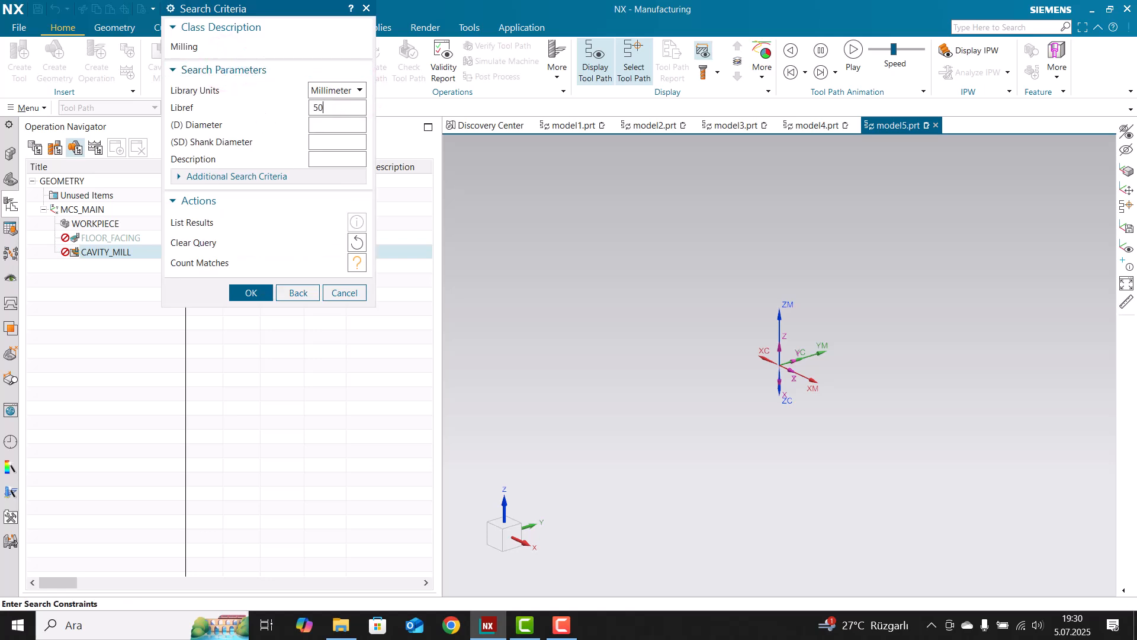
{"action": "key", "text": "Return"}
{"action": "key", "text": "Return"}
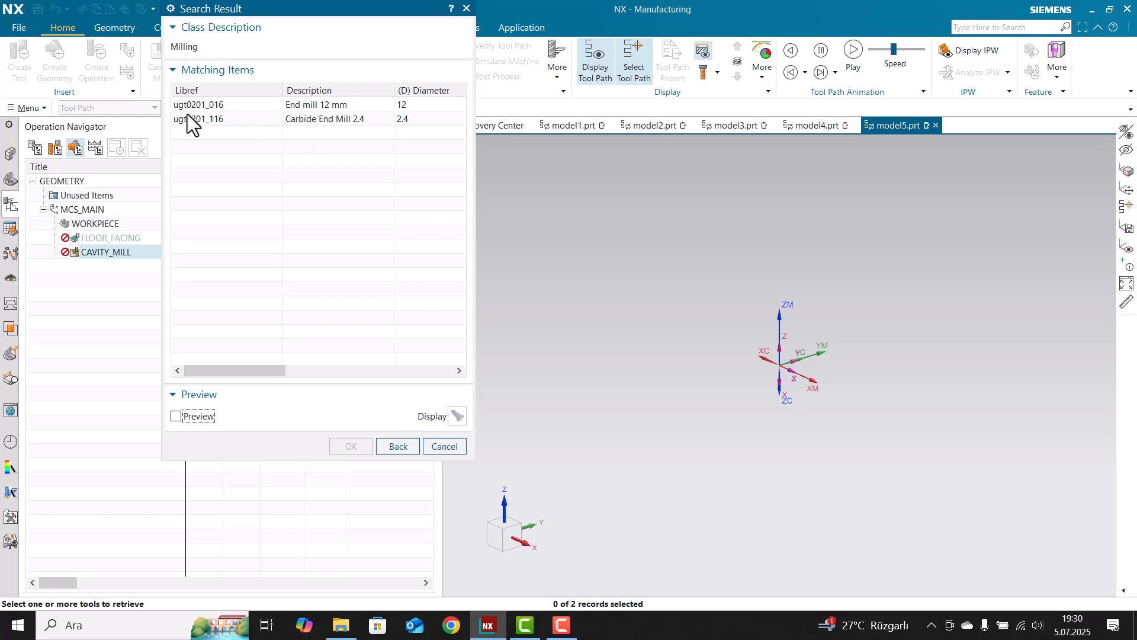
{"action": "left_click", "coordinate": [444, 447]}
{"action": "left_click", "coordinate": [565, 445]}
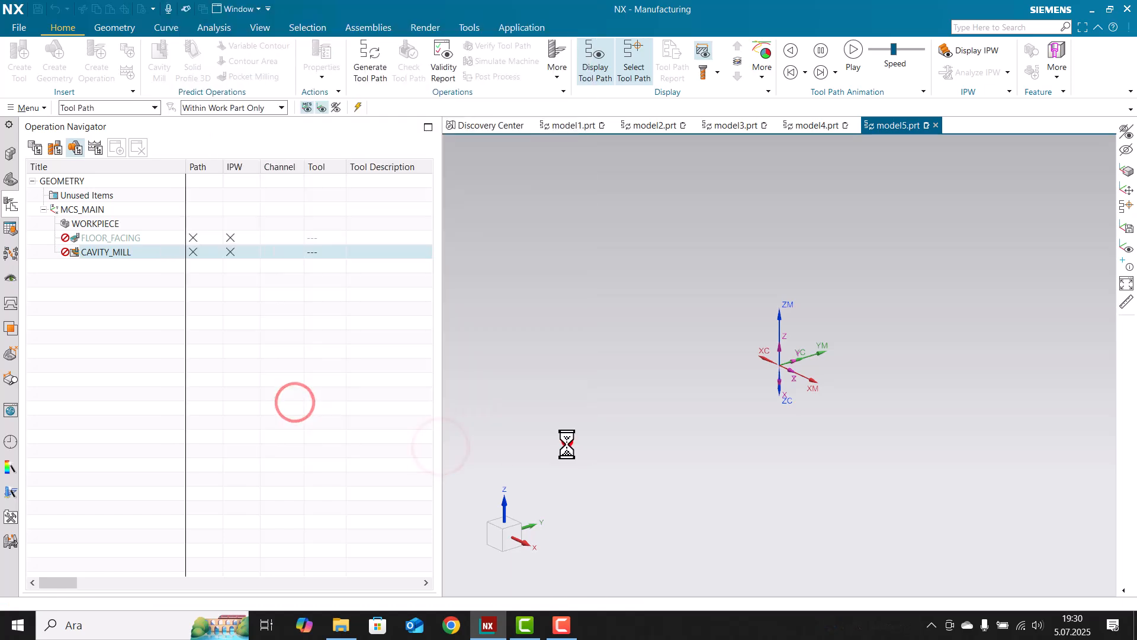